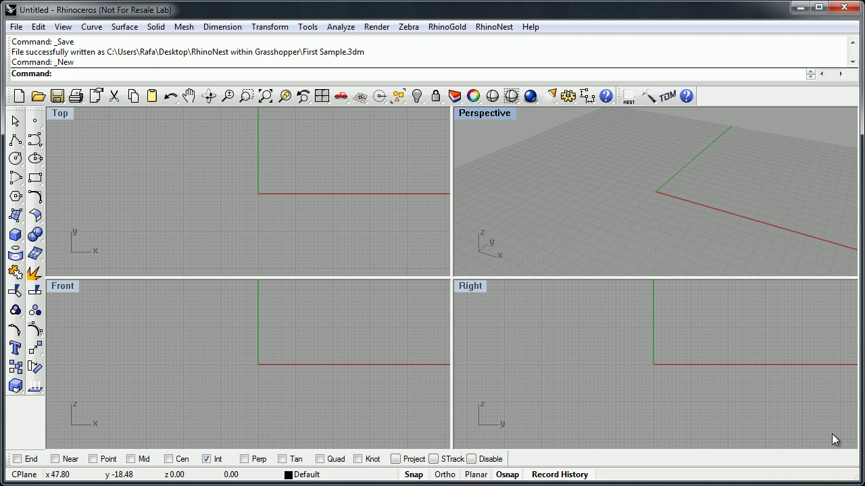
# Open the recent model First Sample.3dm.
pyautogui.click(17, 27)
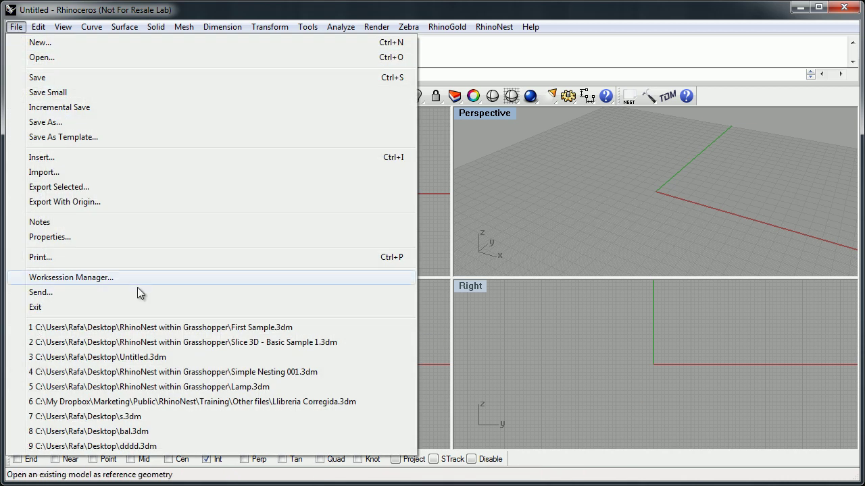
pyautogui.click(154, 329)
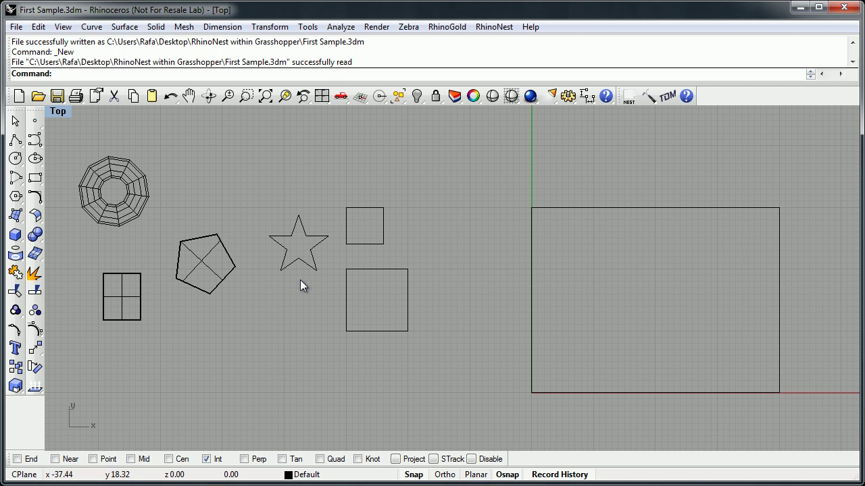
pyautogui.scroll(-3, 310, 289)
# Launch Grasshopper and place its window beside the shapes so they stay visible.
pyautogui.write('G')
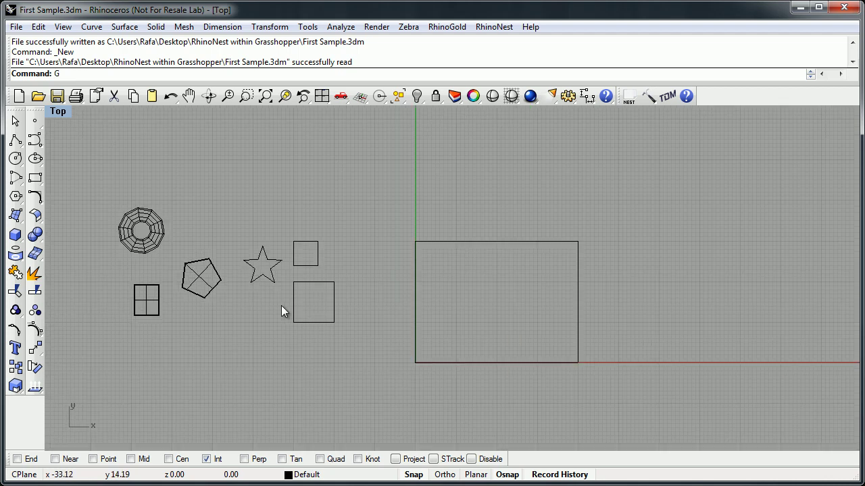
pyautogui.press('Return')
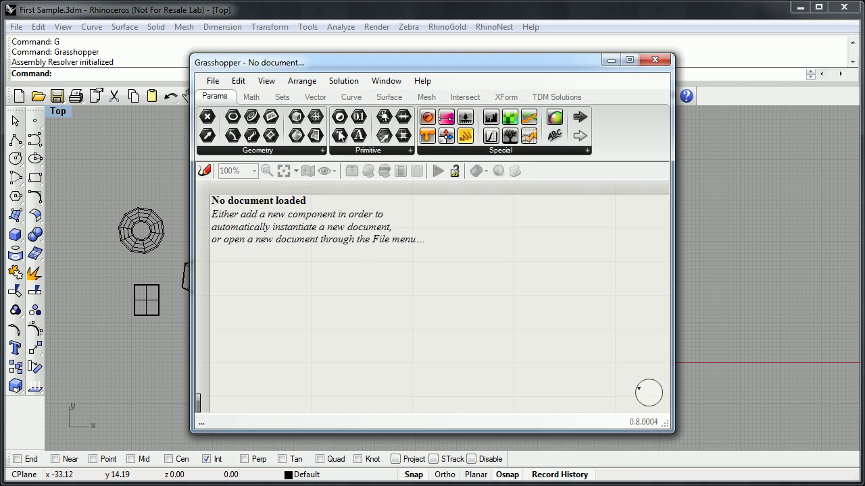
pyautogui.moveTo(322, 63); pyautogui.dragTo(499, 51)
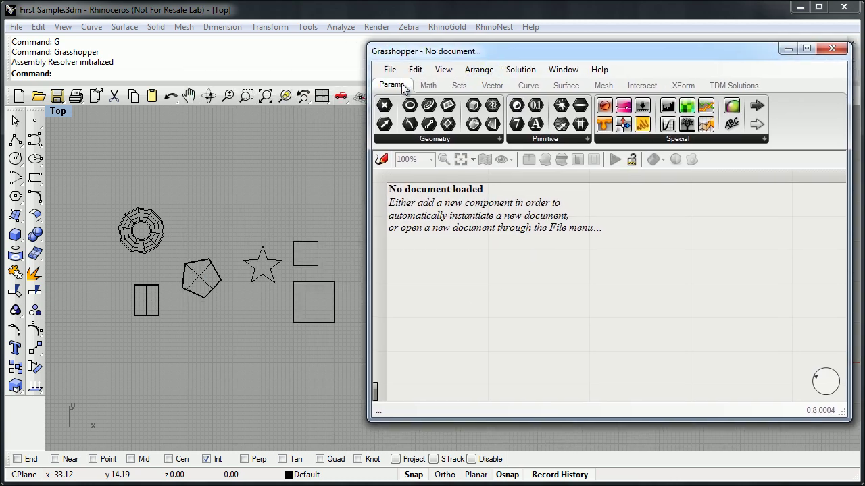
# Look through the Grasshopper component categories up to TDM Solutions and review its full list of RhinoNest components.
pyautogui.click(458, 86)
pyautogui.click(490, 86)
pyautogui.click(524, 86)
pyautogui.click(565, 86)
pyautogui.click(607, 85)
pyautogui.click(638, 86)
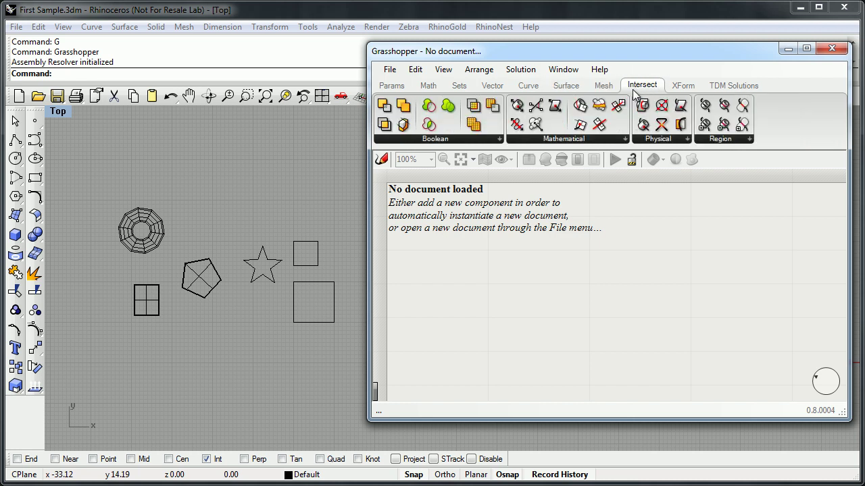
pyautogui.click(681, 86)
pyautogui.click(723, 86)
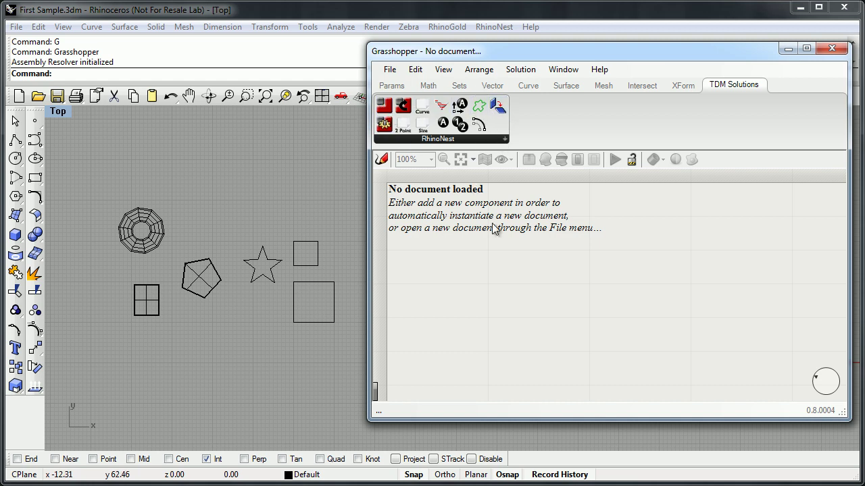
pyautogui.click(505, 138)
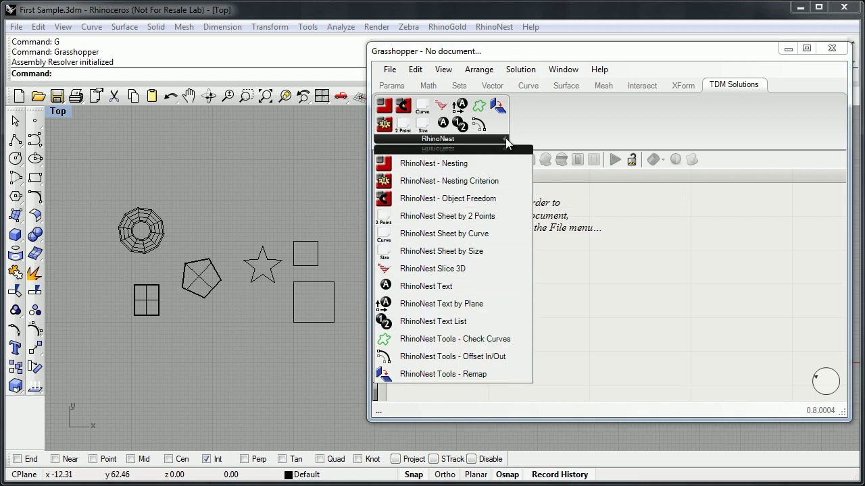
pyautogui.click(580, 220)
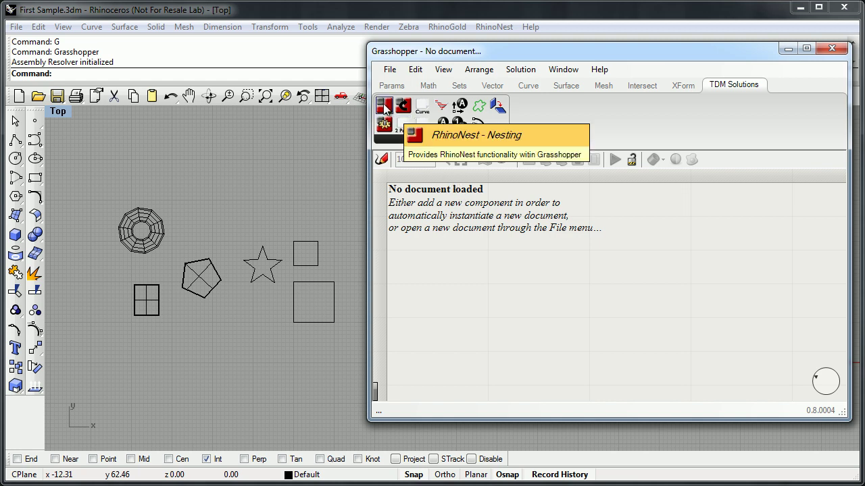
# Add a RhinoNest - Nesting component to the canvas and position it with free space around it.
pyautogui.moveTo(386, 110); pyautogui.dragTo(599, 295)
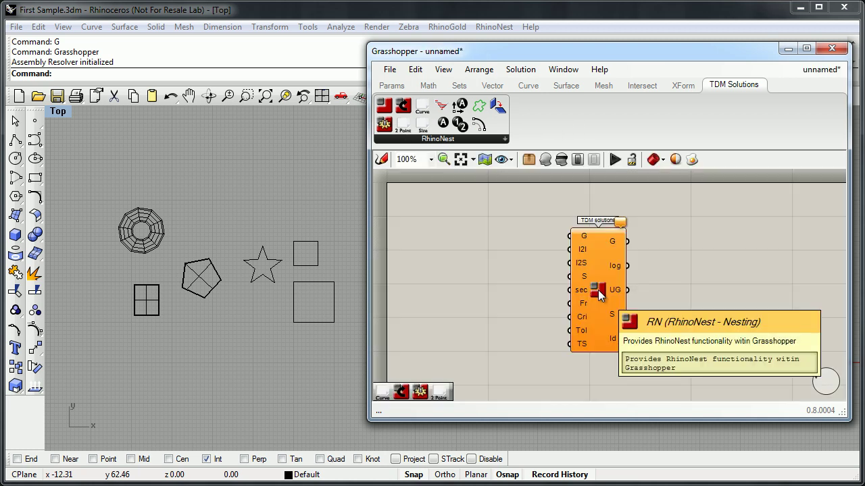
pyautogui.moveTo(598, 295); pyautogui.dragTo(611, 297)
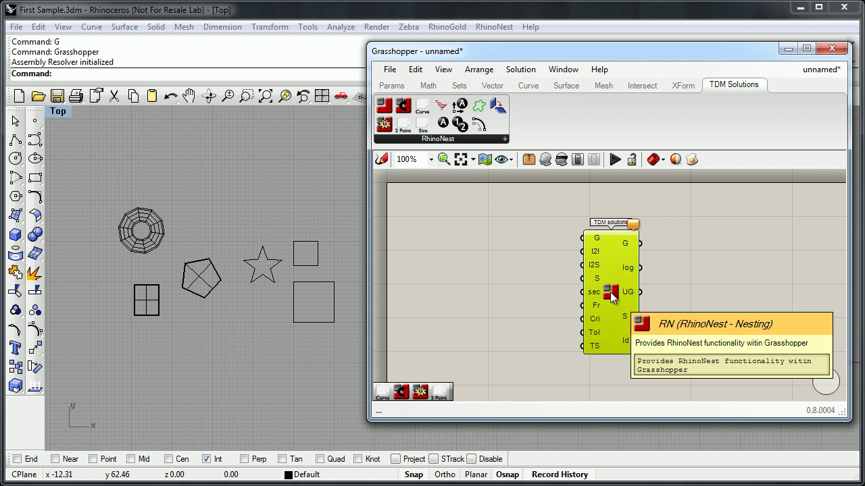
pyautogui.moveTo(612, 296); pyautogui.dragTo(632, 262)
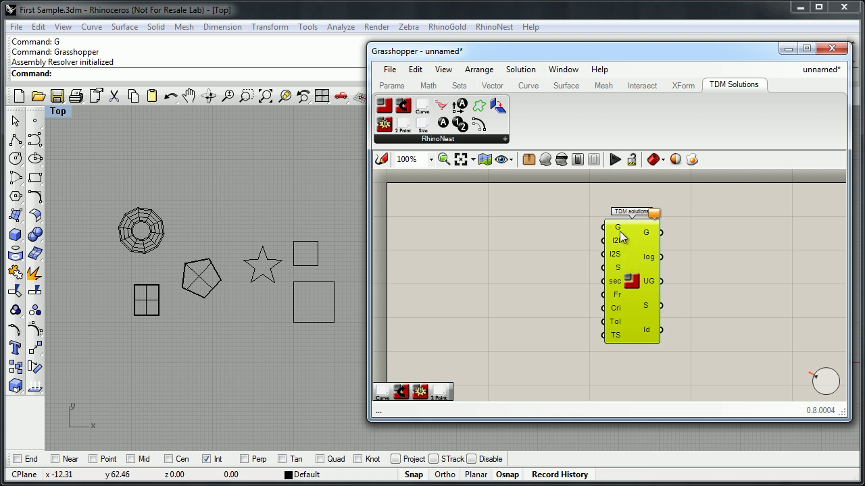
# Reference the star and the two plain squares as multiple geometries in the Nesting component's G input.
pyautogui.moveTo(620, 233)
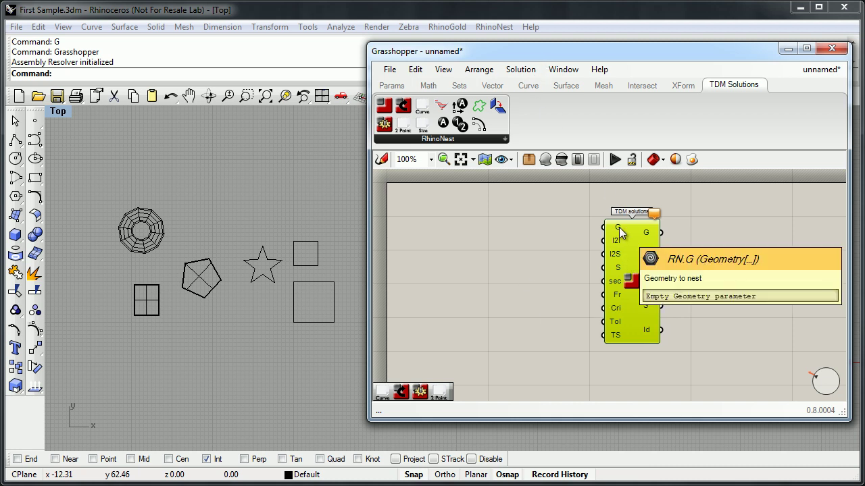
pyautogui.rightClick(620, 233)
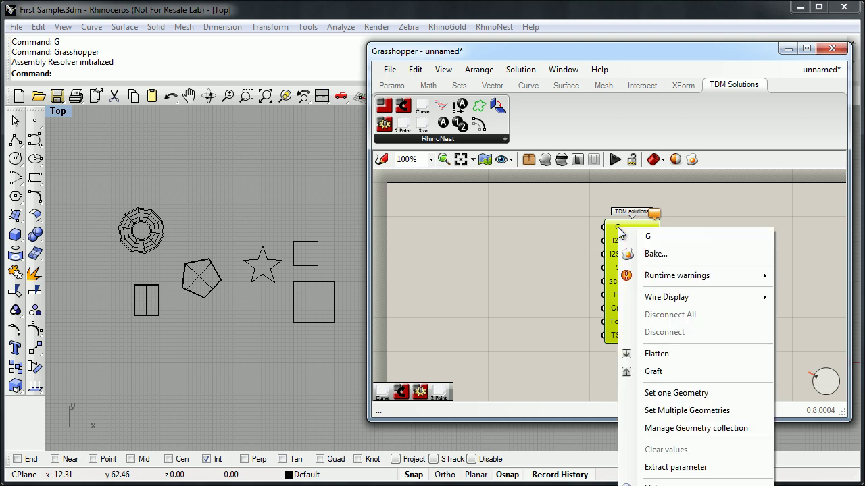
pyautogui.click(686, 410)
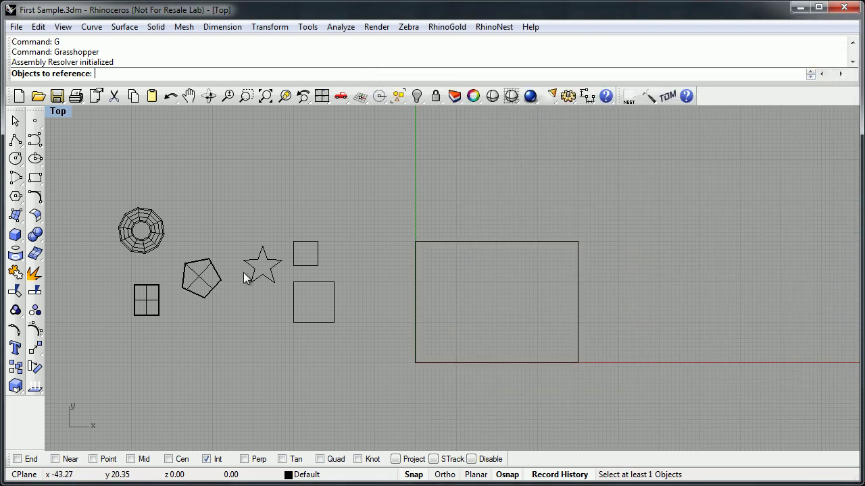
pyautogui.moveTo(338, 213); pyautogui.dragTo(250, 320)
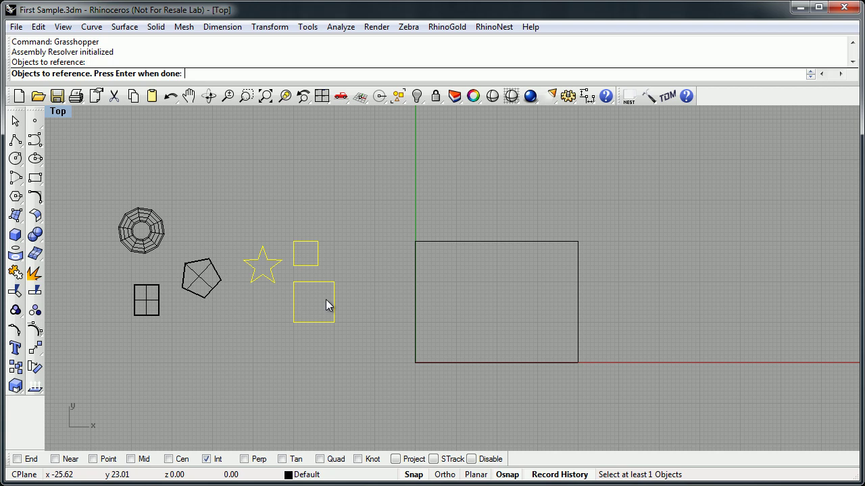
pyautogui.press('Return')
# Add a RhinoNest Sheet by Curve component and reference the large rectangle as its G curve.
pyautogui.moveTo(506, 54); pyautogui.dragTo(542, 38)
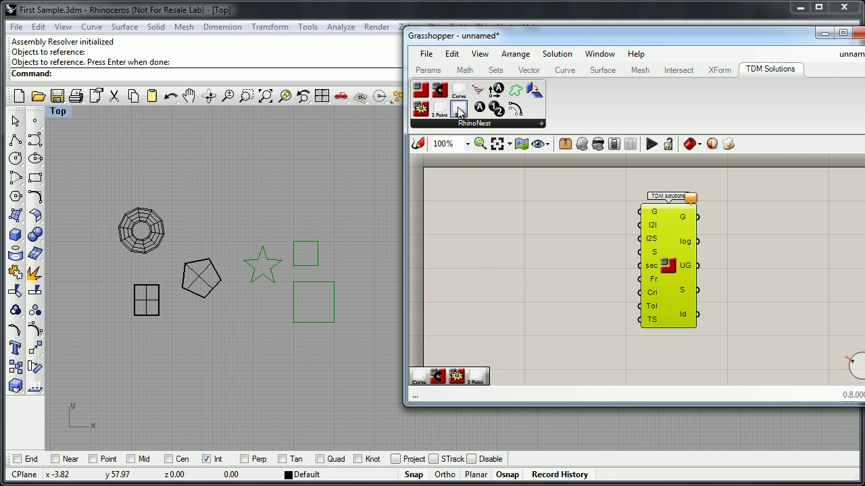
pyautogui.moveTo(459, 112); pyautogui.dragTo(493, 270)
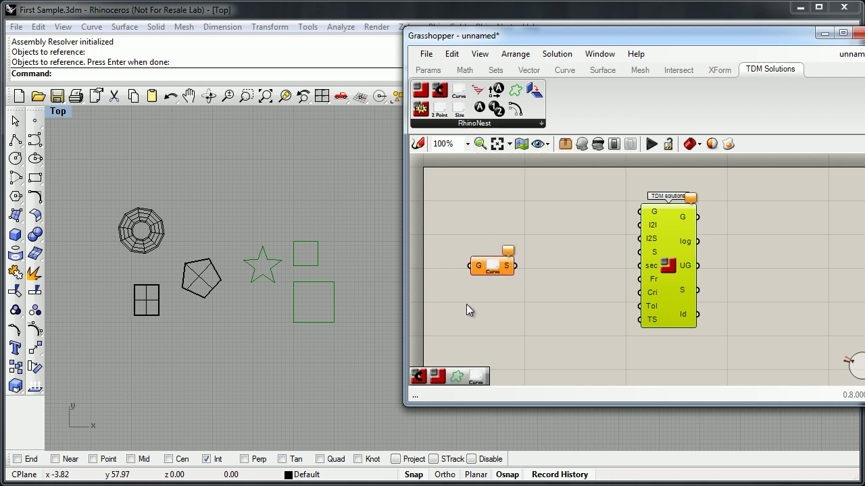
pyautogui.rightClick(477, 266)
pyautogui.click(537, 432)
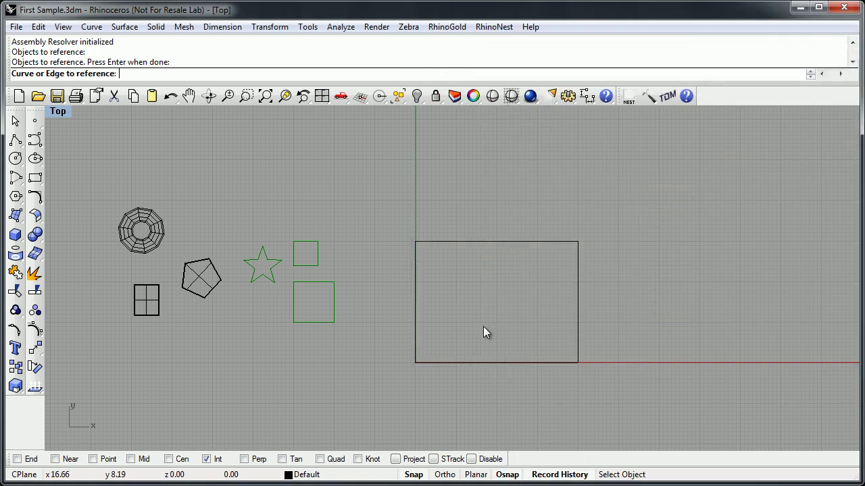
pyautogui.click(455, 244)
pyautogui.moveTo(358, 252); pyautogui.dragTo(237, 301, button='right')
# Connect the sheet component's S output to the Nesting component's S input and tidy both components' positions.
pyautogui.moveTo(501, 266); pyautogui.dragTo(639, 257)
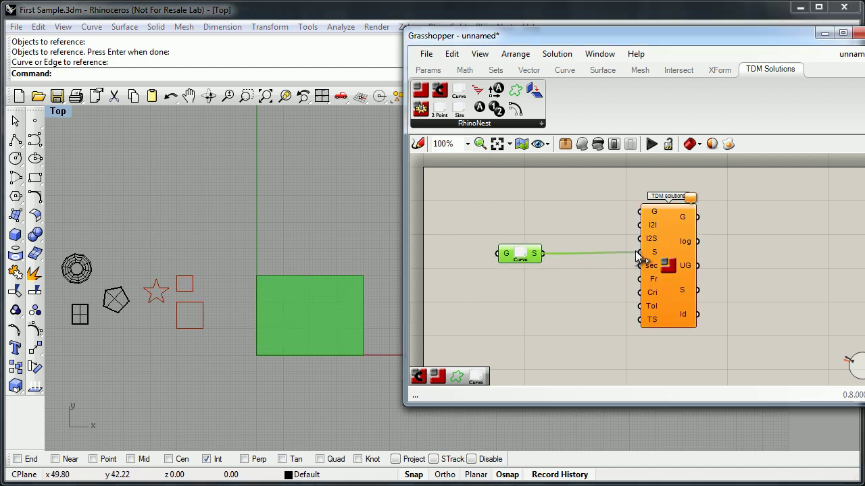
pyautogui.moveTo(514, 259); pyautogui.dragTo(534, 254)
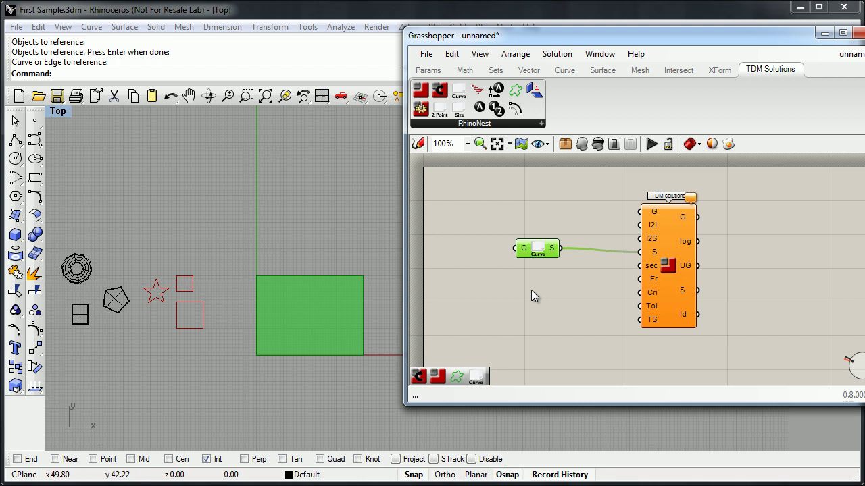
pyautogui.click(532, 295)
pyautogui.moveTo(668, 266); pyautogui.dragTo(660, 263)
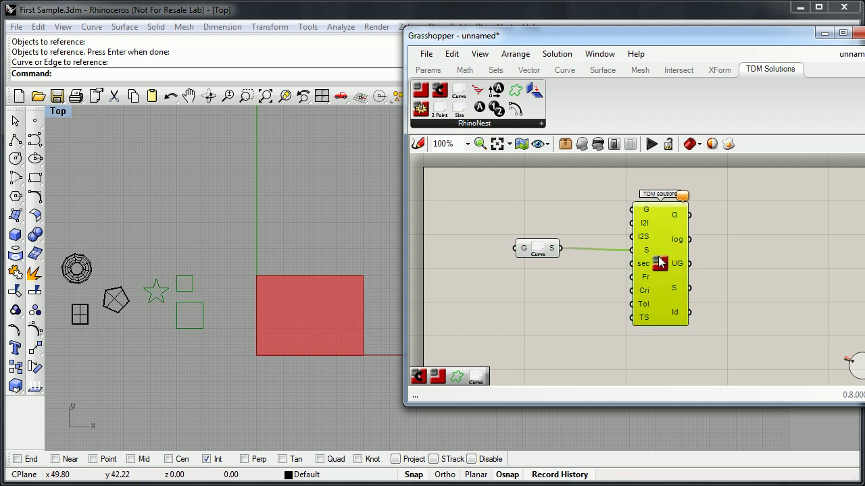
# Examine the Nesting component's spacing, sheet and solver time inputs alongside the sheet in the Top view.
pyautogui.moveTo(641, 225)
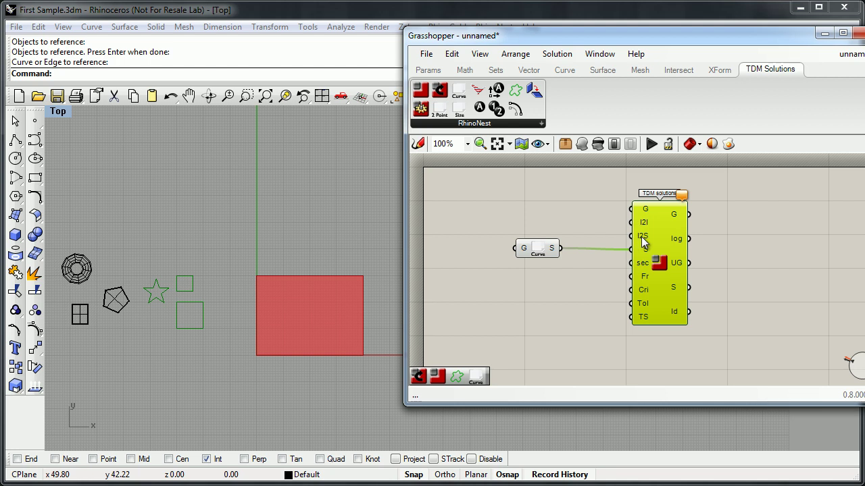
pyautogui.moveTo(273, 282); pyautogui.dragTo(252, 282, button='right')
pyautogui.scroll(10, 252, 282)
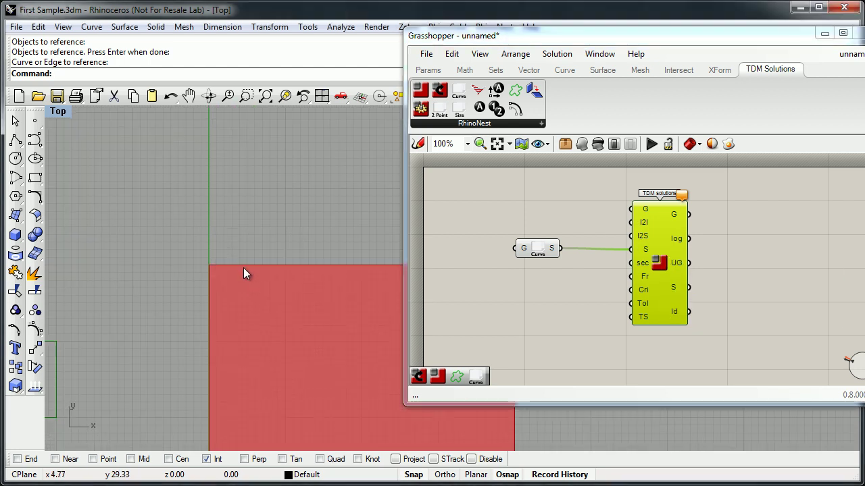
pyautogui.scroll(-3, 242, 269)
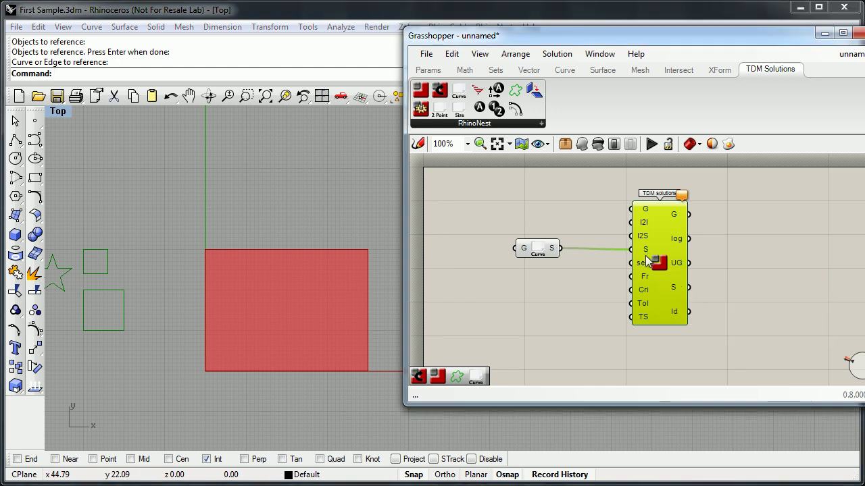
pyautogui.moveTo(643, 265)
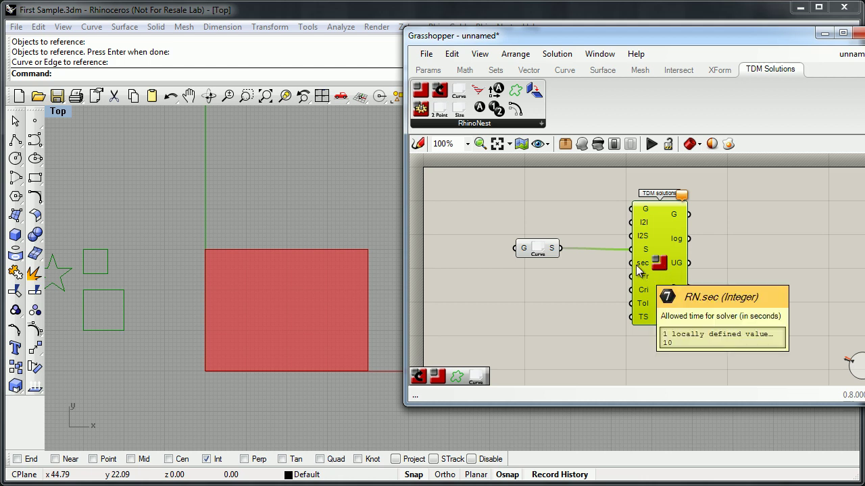
pyautogui.scroll(-2, 324, 238)
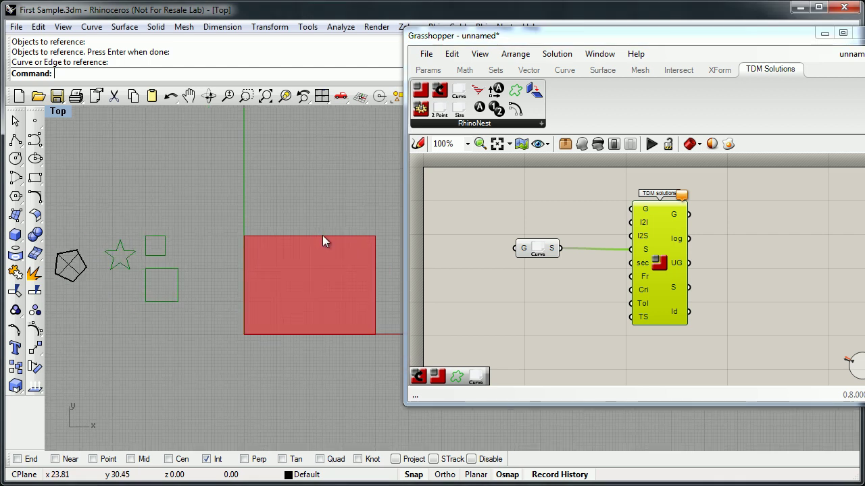
pyautogui.moveTo(322, 235); pyautogui.dragTo(318, 226, button='right')
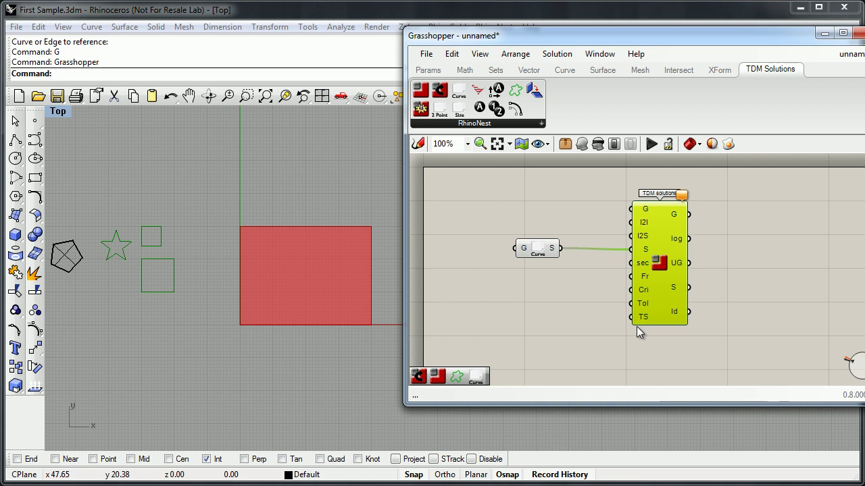
pyautogui.moveTo(662, 265); pyautogui.dragTo(666, 280)
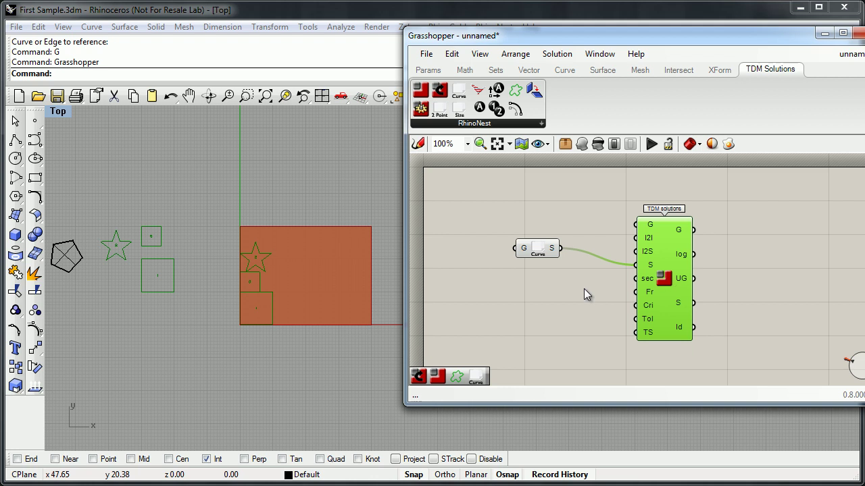
# Compare the number labels on the original star and squares with those on their nested copies in the sheet.
pyautogui.scroll(4, 307, 267)
pyautogui.moveTo(300, 260); pyautogui.dragTo(347, 260, button='right')
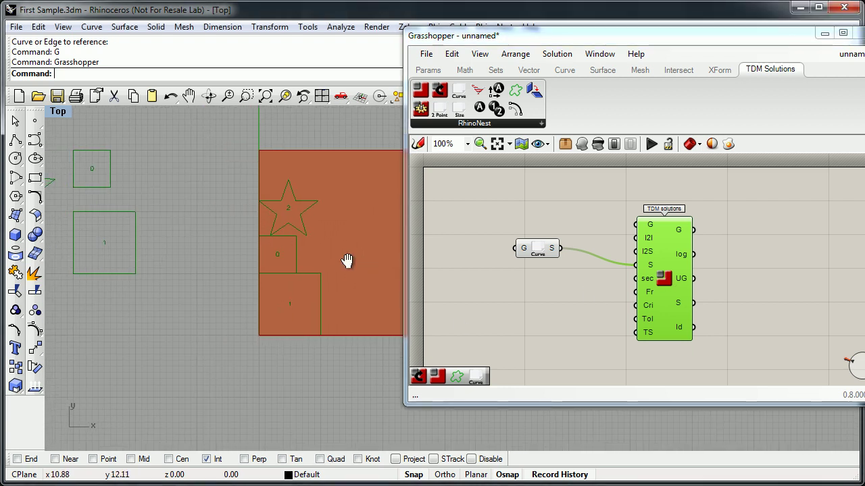
pyautogui.scroll(-2, 333, 271)
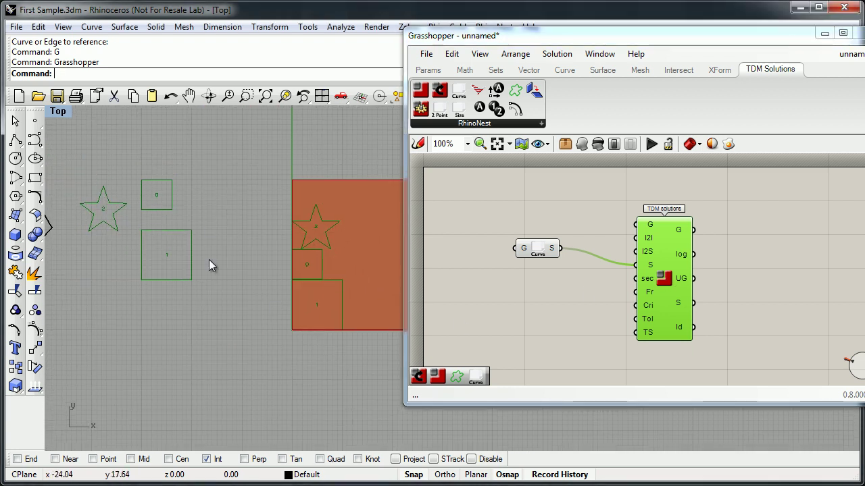
pyautogui.moveTo(96, 213); pyautogui.dragTo(140, 228, button='right')
pyautogui.scroll(6, 140, 228)
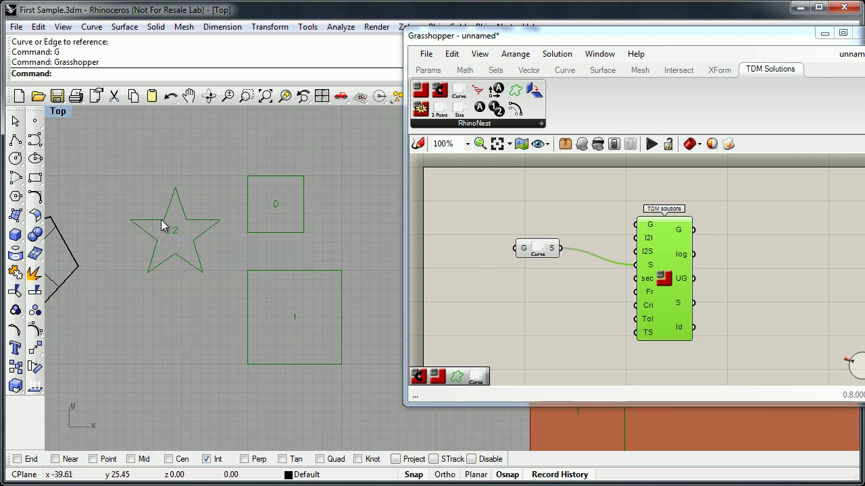
pyautogui.scroll(-12, 167, 295)
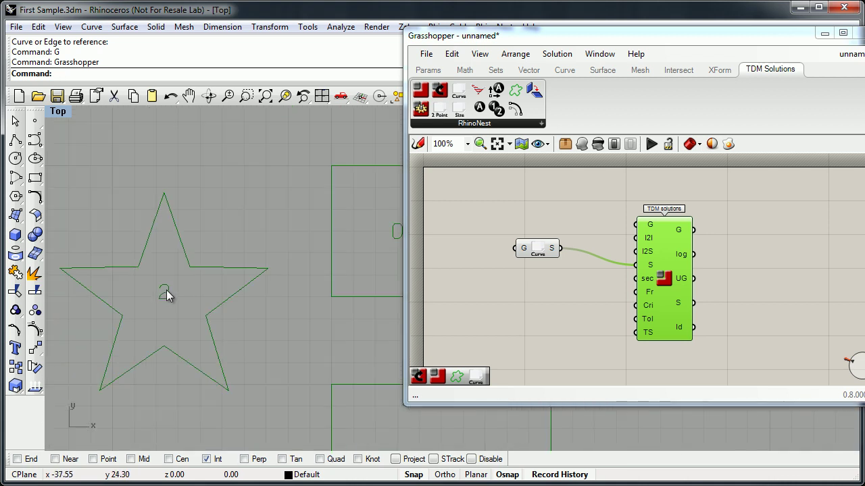
pyautogui.scroll(1, 192, 287)
pyautogui.moveTo(197, 285); pyautogui.dragTo(177, 233, button='right')
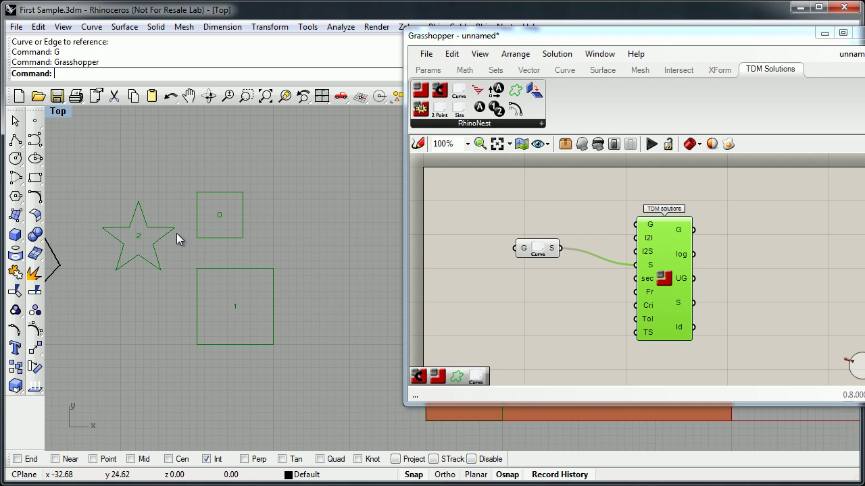
pyautogui.scroll(-4, 182, 233)
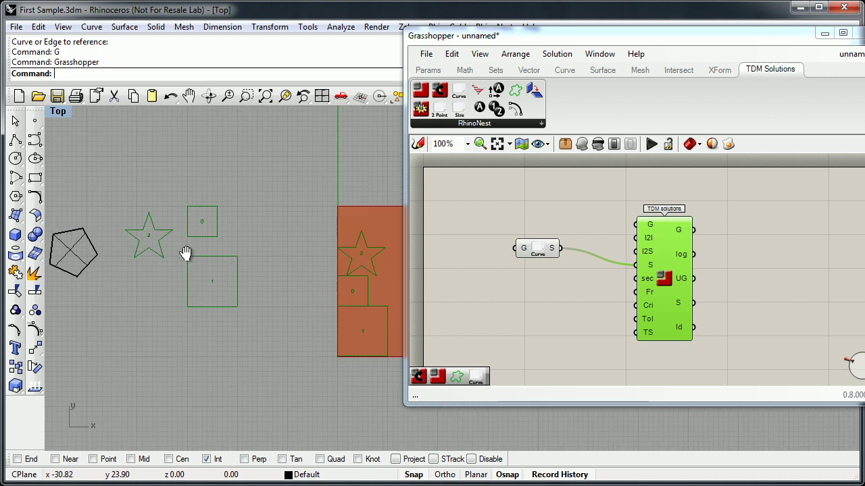
# Lower the Nesting component slightly, then add an Object Freedom component and connect it to the Fr input.
pyautogui.moveTo(241, 269); pyautogui.dragTo(217, 230, button='right')
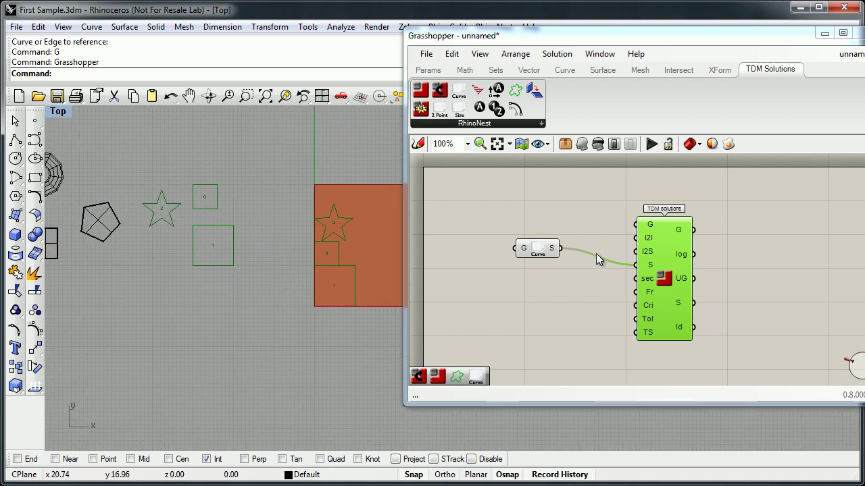
pyautogui.moveTo(663, 276); pyautogui.dragTo(658, 294)
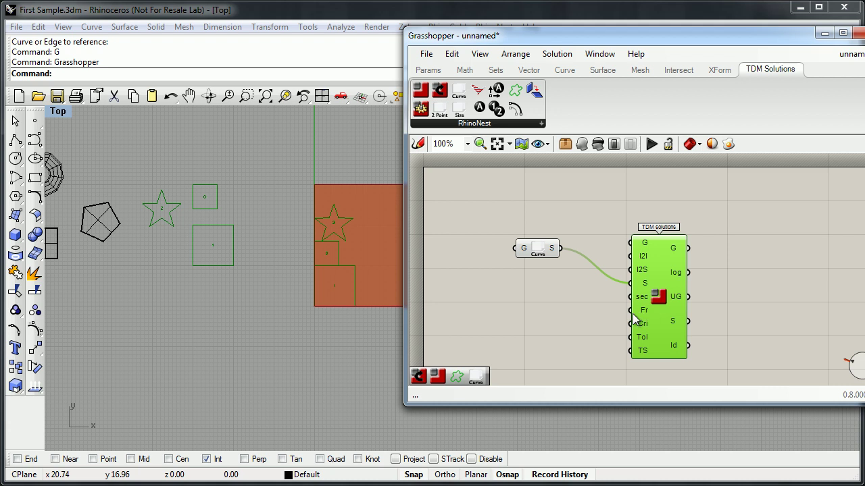
pyautogui.moveTo(644, 312)
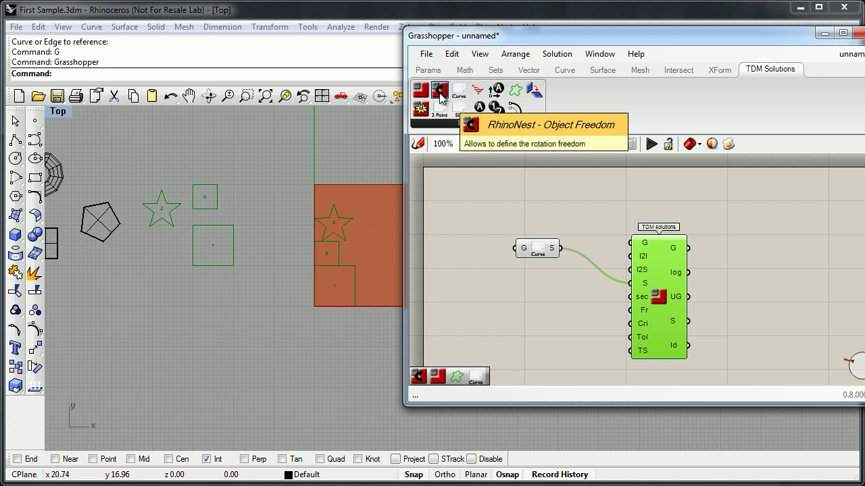
pyautogui.moveTo(439, 95); pyautogui.dragTo(629, 310)
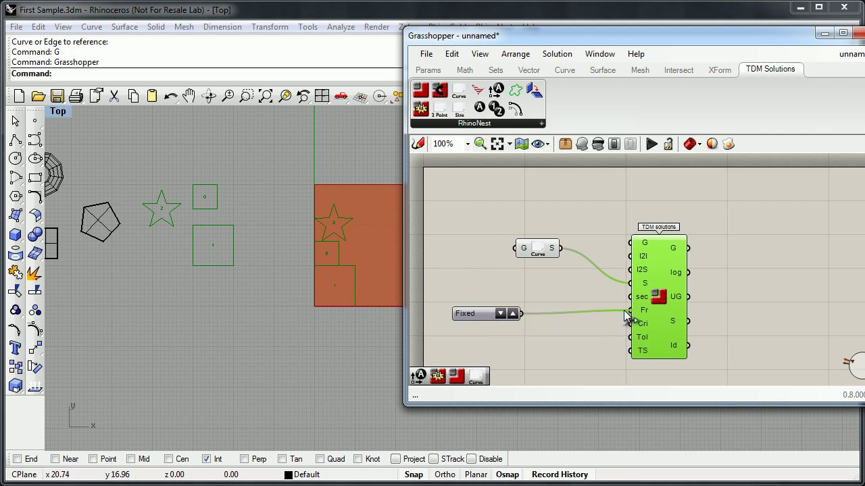
# Try the rotation options of the Object Freedom component and set it to 90º.
pyautogui.click(511, 311)
pyautogui.click(511, 312)
pyautogui.click(512, 311)
pyautogui.click(511, 312)
pyautogui.click(513, 313)
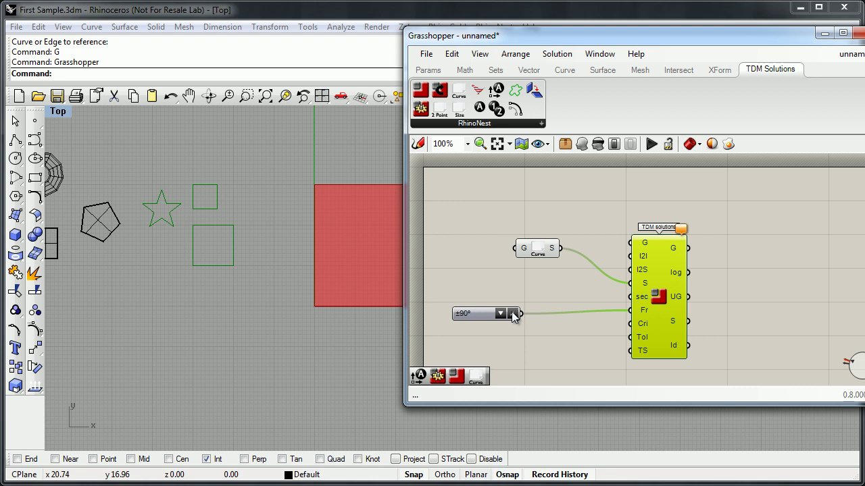
pyautogui.click(513, 314)
pyautogui.rightClick(483, 313)
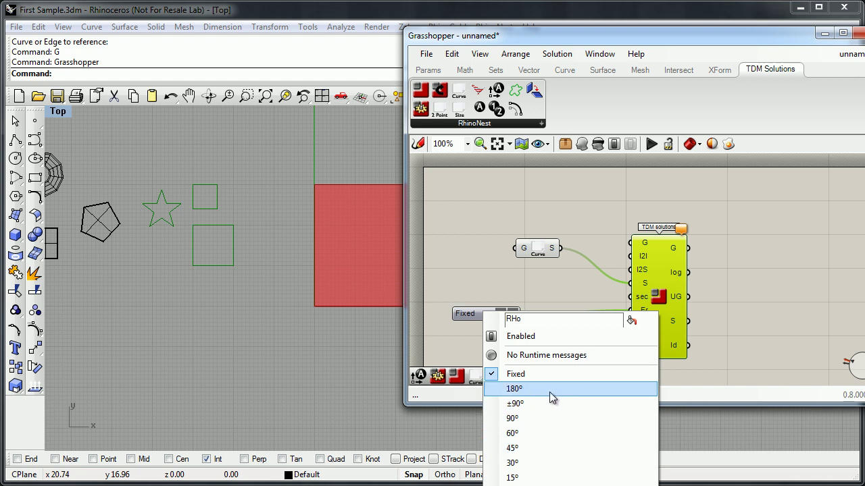
pyautogui.click(514, 485)
pyautogui.click(512, 314)
pyautogui.click(512, 314)
pyautogui.click(512, 315)
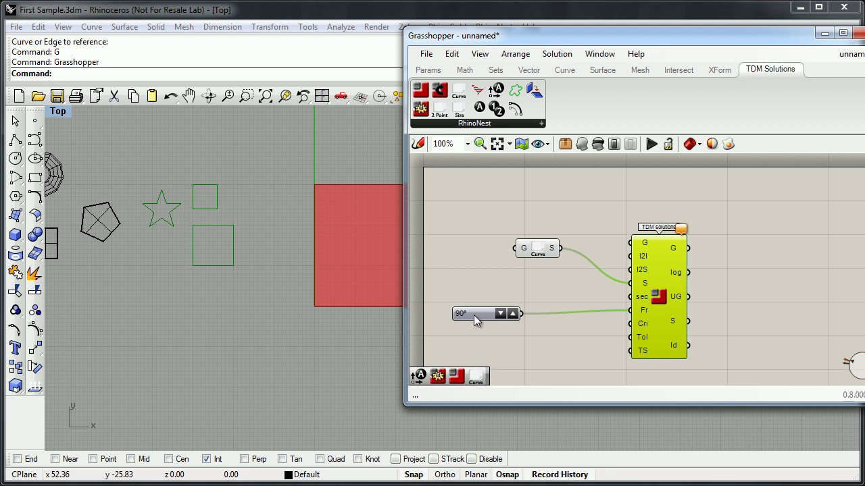
# Position the Object Freedom component beneath the sheet component, run the nesting and view the nested shapes in the sheet.
pyautogui.moveTo(473, 315); pyautogui.dragTo(497, 293)
pyautogui.click(656, 293)
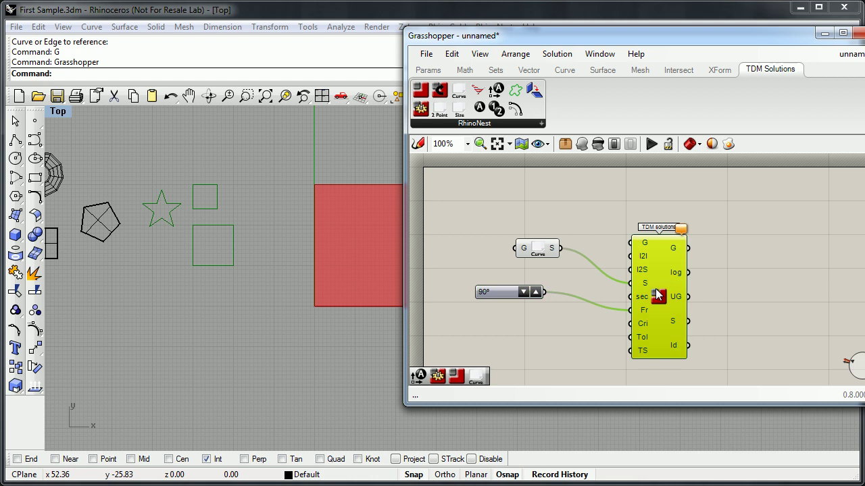
pyautogui.moveTo(343, 251); pyautogui.dragTo(317, 255, button='right')
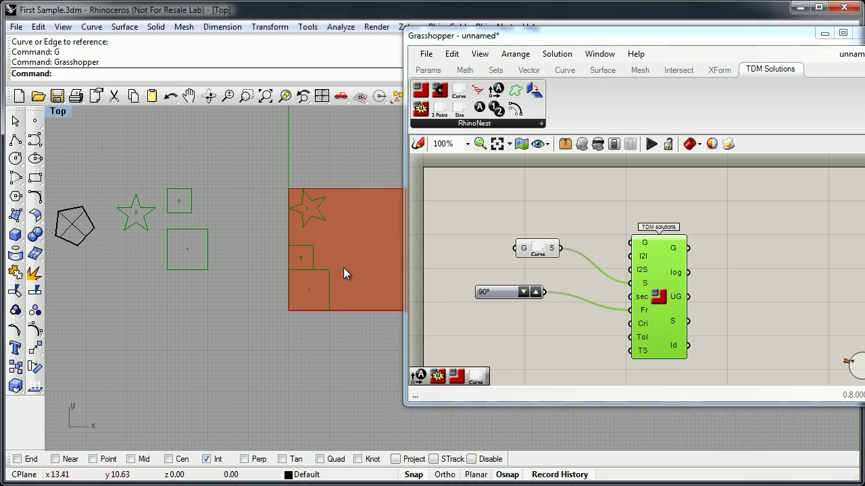
pyautogui.moveTo(333, 309); pyautogui.dragTo(326, 310, button='right')
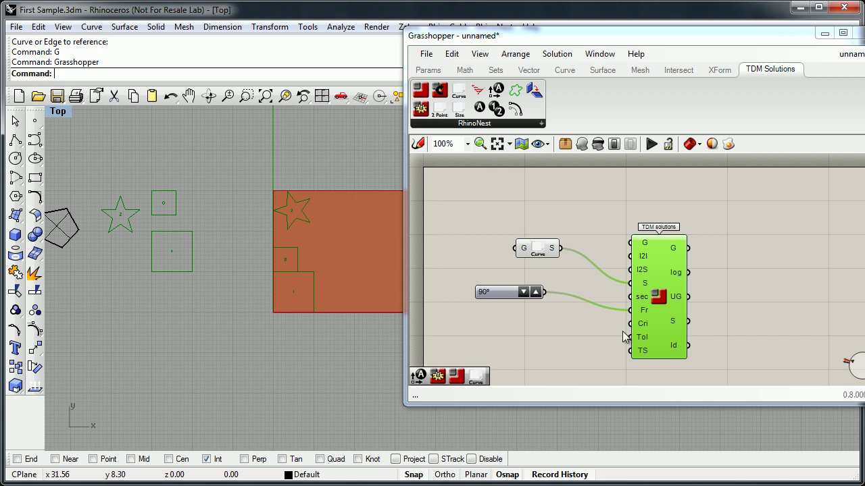
# Add a RhinoNest nesting criterion component set to MinX and connect it to the Nesting component's Cri input.
pyautogui.moveTo(644, 325)
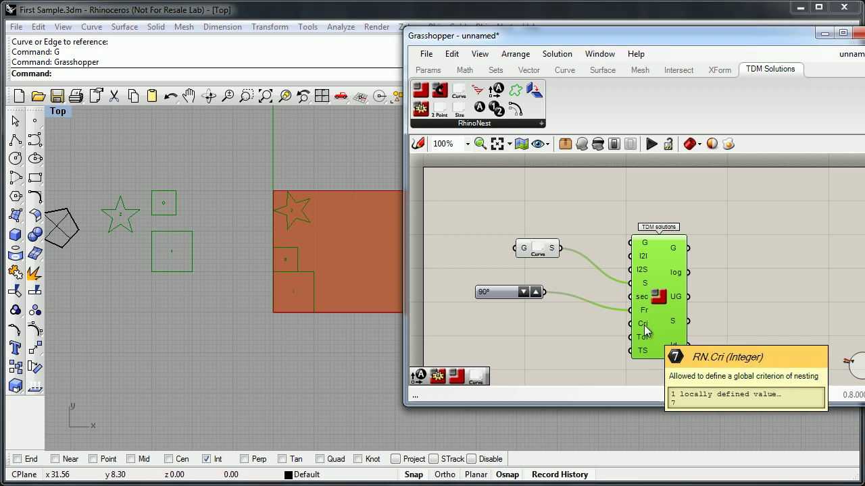
pyautogui.moveTo(420, 109); pyautogui.dragTo(512, 328)
pyautogui.moveTo(565, 333); pyautogui.dragTo(630, 317)
pyautogui.rightClick(515, 336)
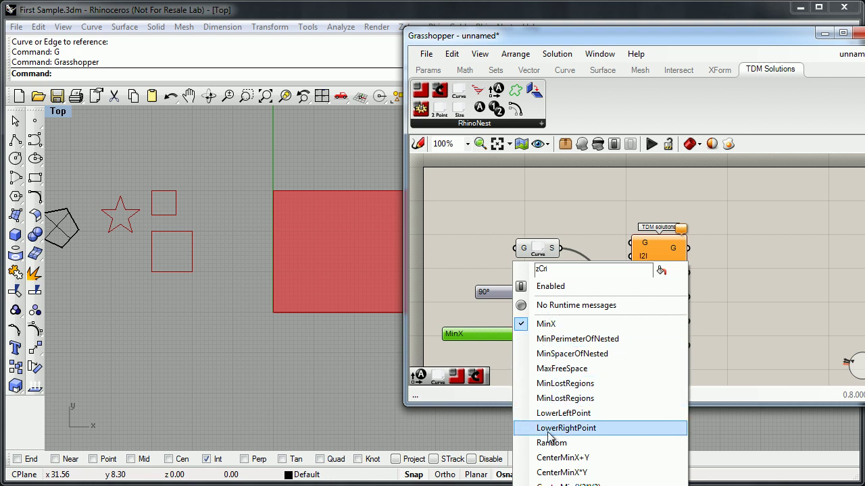
pyautogui.click(551, 325)
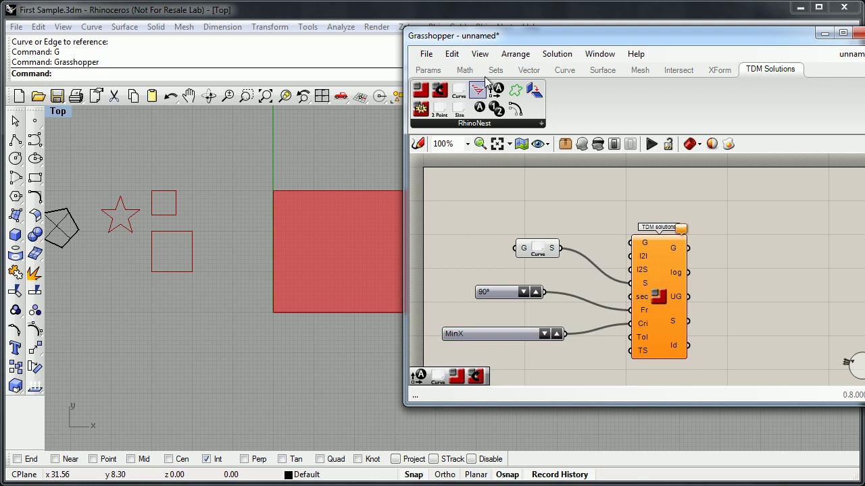
# Examine the available options of the nesting criterion component.
pyautogui.moveTo(586, 252); pyautogui.dragTo(599, 150, button='right')
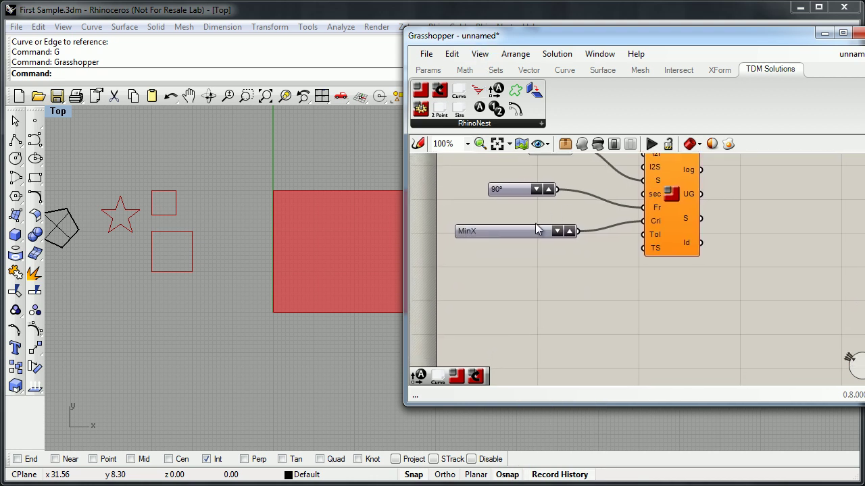
pyautogui.rightClick(530, 233)
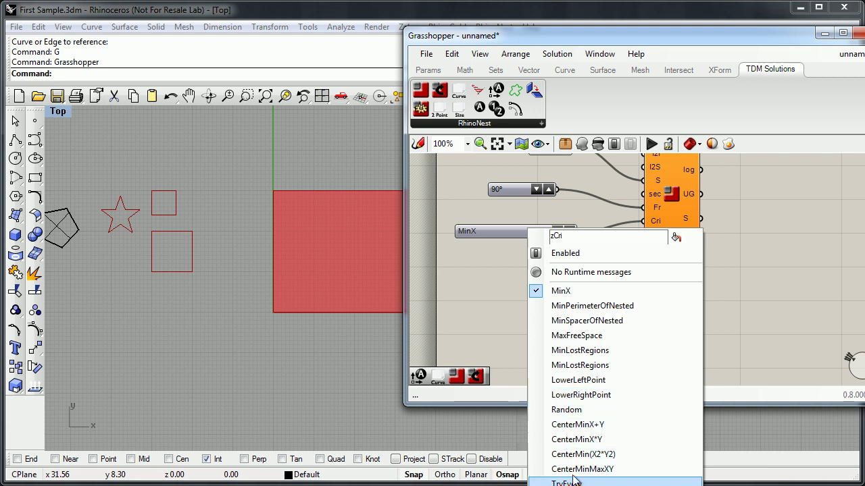
pyautogui.click(510, 249)
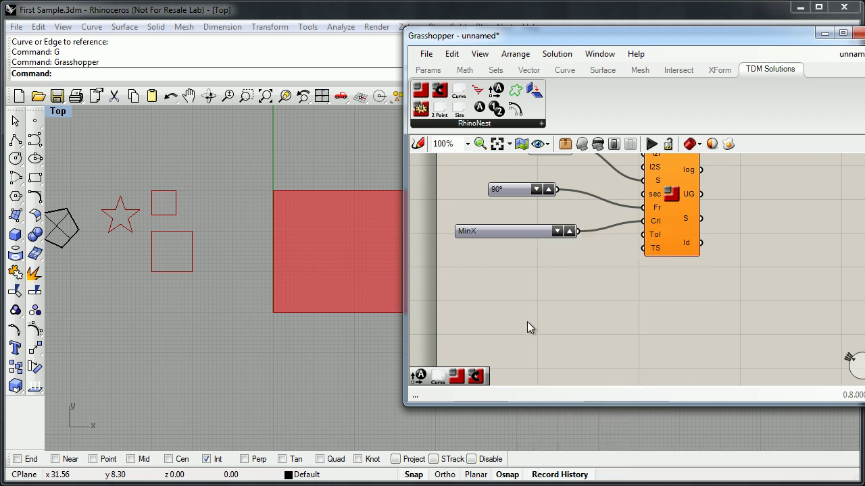
pyautogui.click(570, 231)
pyautogui.click(570, 231)
pyautogui.click(570, 231)
pyautogui.click(570, 232)
pyautogui.click(570, 232)
pyautogui.click(570, 232)
pyautogui.click(570, 231)
# Set the nesting criterion to CenterMinX+Y and the object rotation freedom to Free.
pyautogui.rightClick(542, 232)
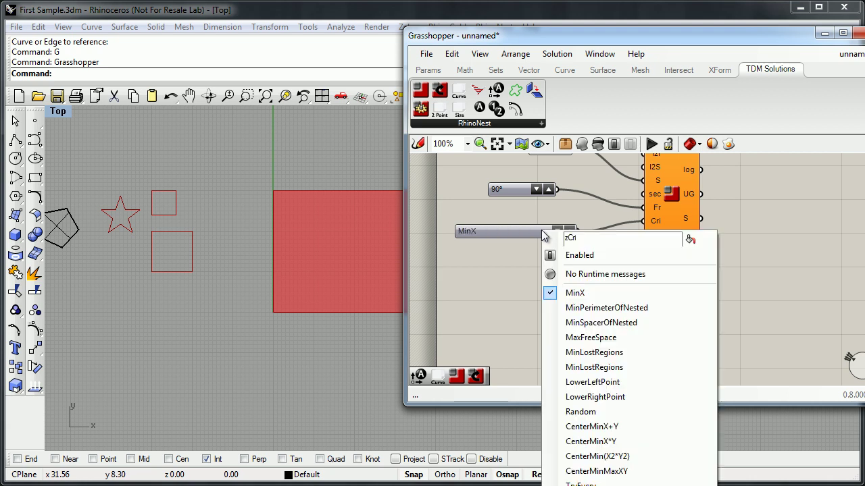
pyautogui.click(581, 426)
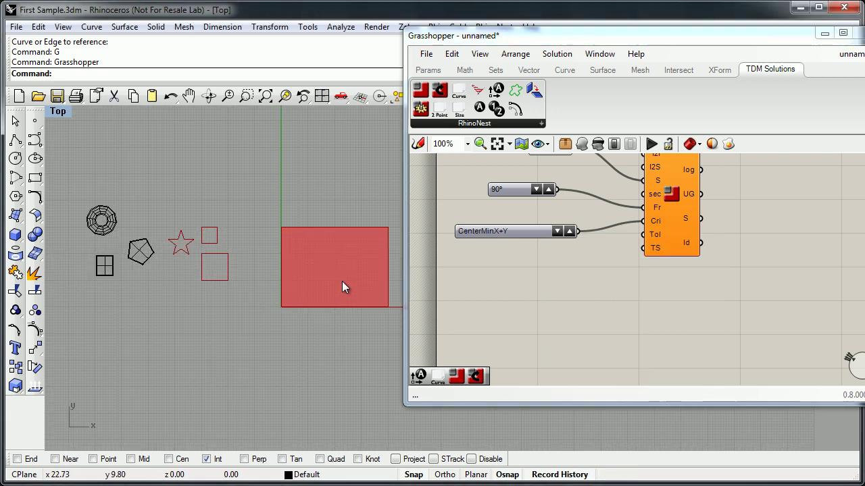
pyautogui.click(536, 189)
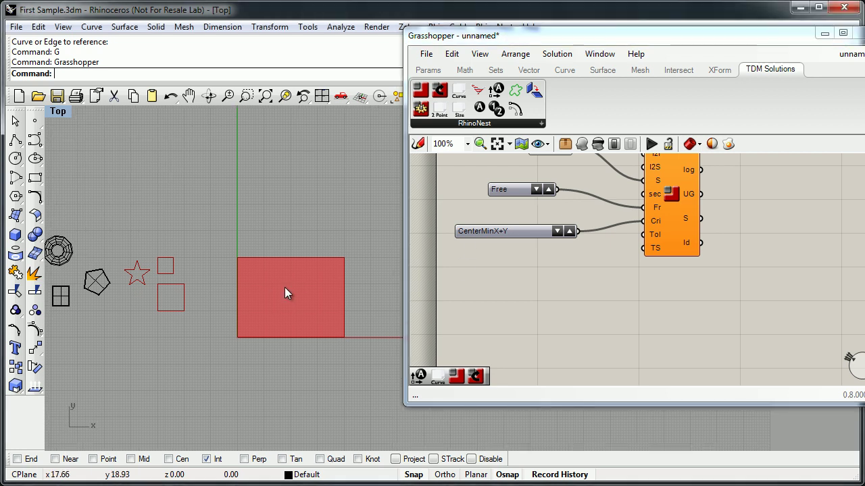
# Run the nesting and inspect the arrangement of the star and squares in the sheet in the Top view.
pyautogui.click(673, 195)
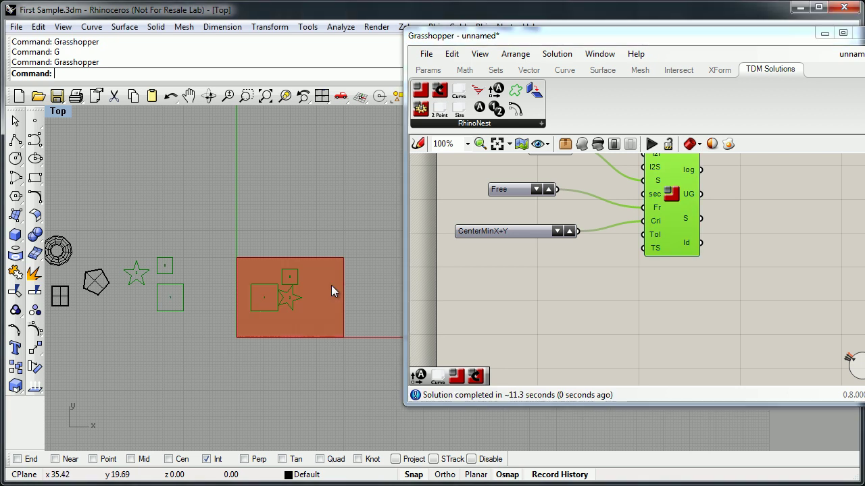
pyautogui.scroll(6, 287, 277)
pyautogui.moveTo(287, 282); pyautogui.dragTo(303, 262, button='right')
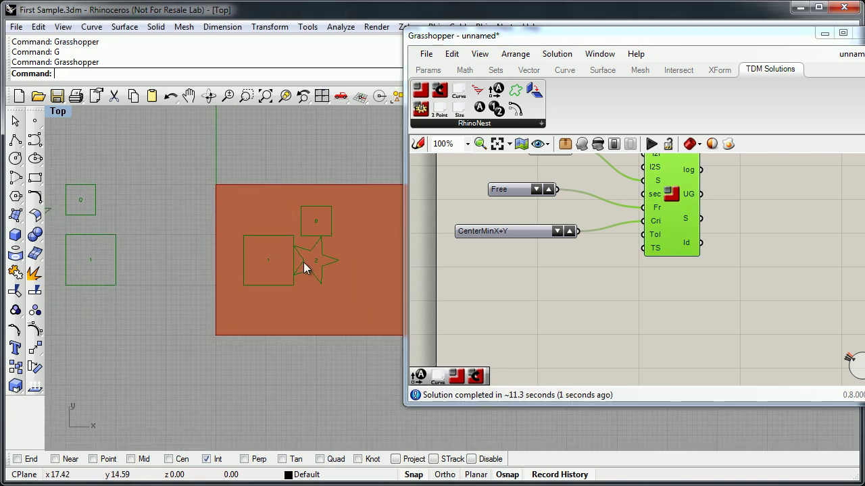
pyautogui.scroll(-4, 303, 262)
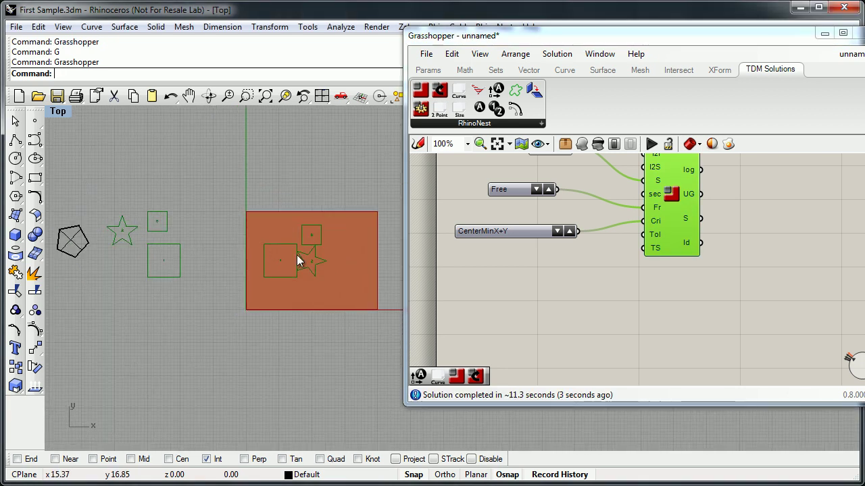
pyautogui.scroll(-8, 296, 254)
pyautogui.moveTo(289, 260); pyautogui.dragTo(253, 269, button='right')
pyautogui.scroll(-2, 293, 249)
pyautogui.scroll(2, 293, 248)
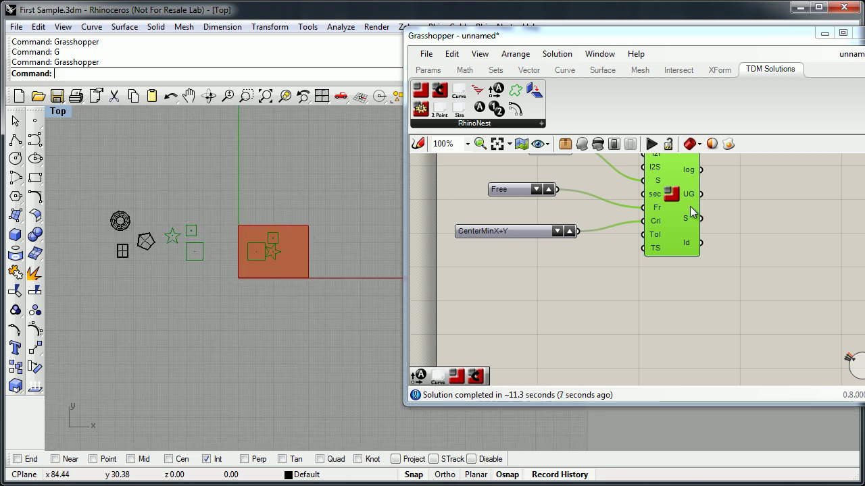
# Examine the Nesting component's outputs, including the used objects, log and unused objects.
pyautogui.scroll(-2, 681, 227)
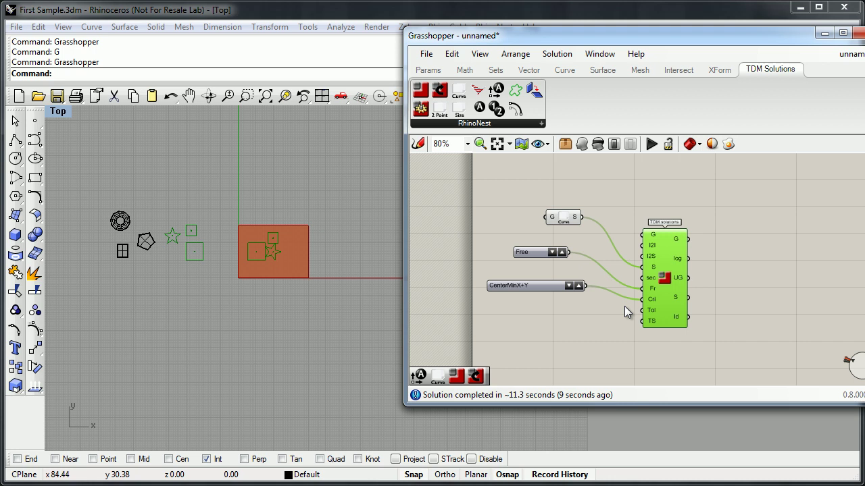
pyautogui.scroll(2, 624, 306)
pyautogui.moveTo(261, 293); pyautogui.dragTo(253, 305, button='right')
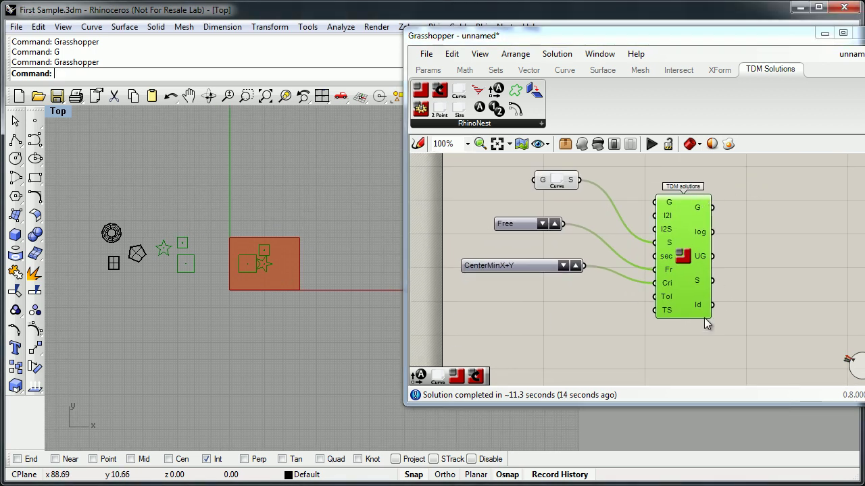
pyautogui.moveTo(699, 213)
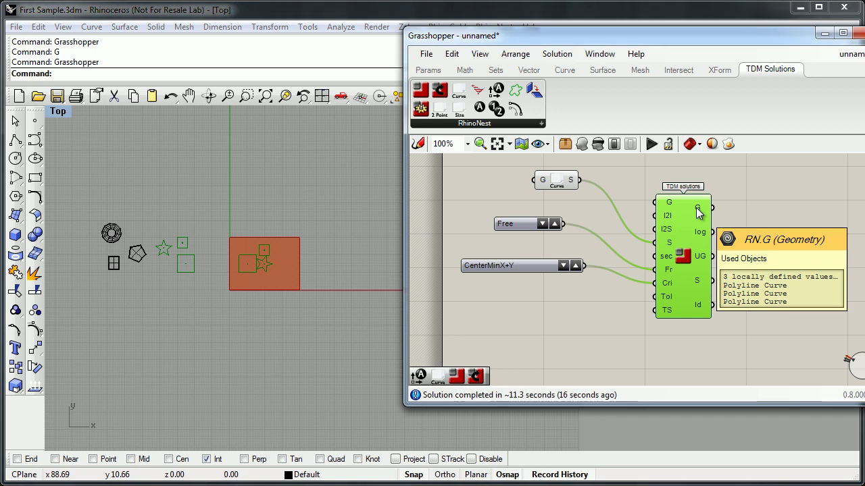
pyautogui.moveTo(701, 236)
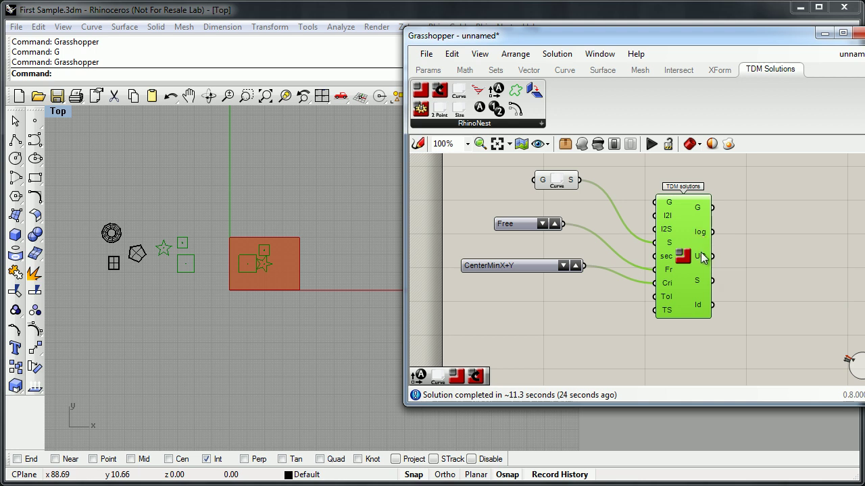
pyautogui.moveTo(702, 257)
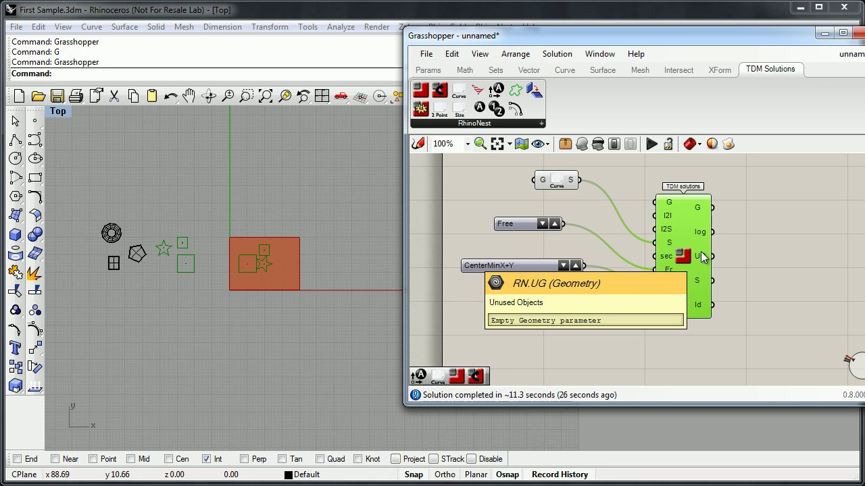
# Draw a large horizontal rectangle by two corners above the shapes and the sheet in the Top view.
pyautogui.scroll(3, 267, 215)
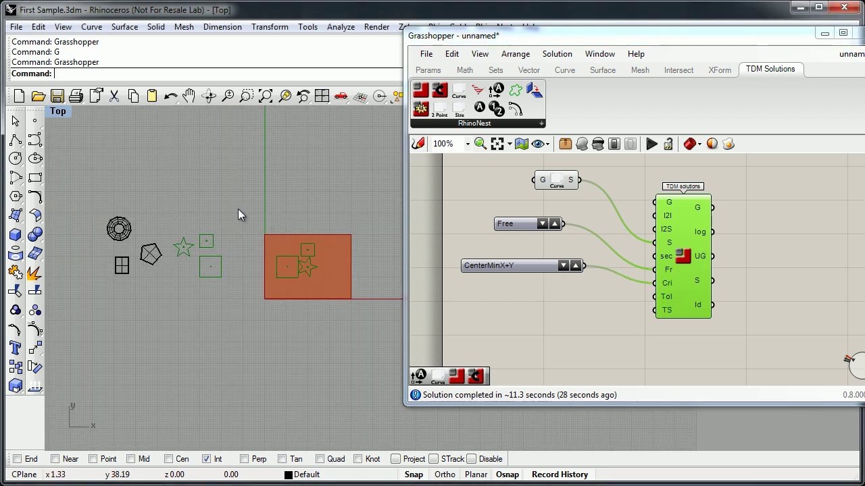
pyautogui.click(35, 177)
pyautogui.click(163, 136)
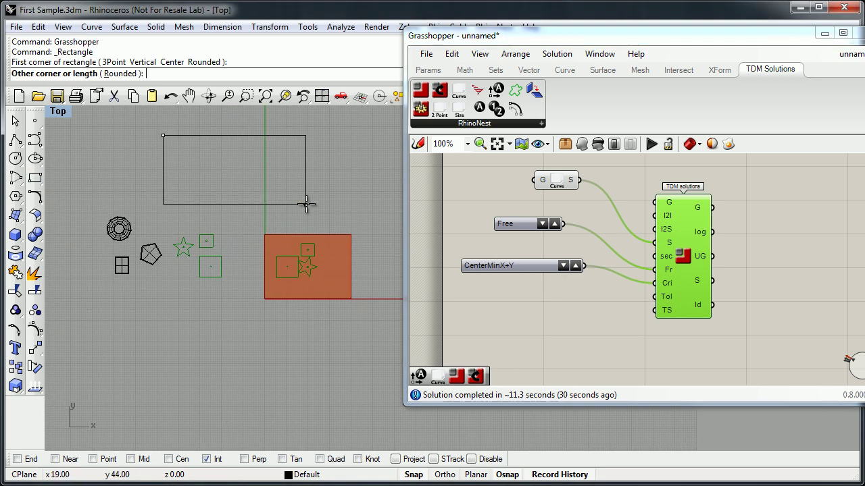
pyautogui.click(307, 204)
pyautogui.moveTo(227, 233); pyautogui.dragTo(230, 252, button='right')
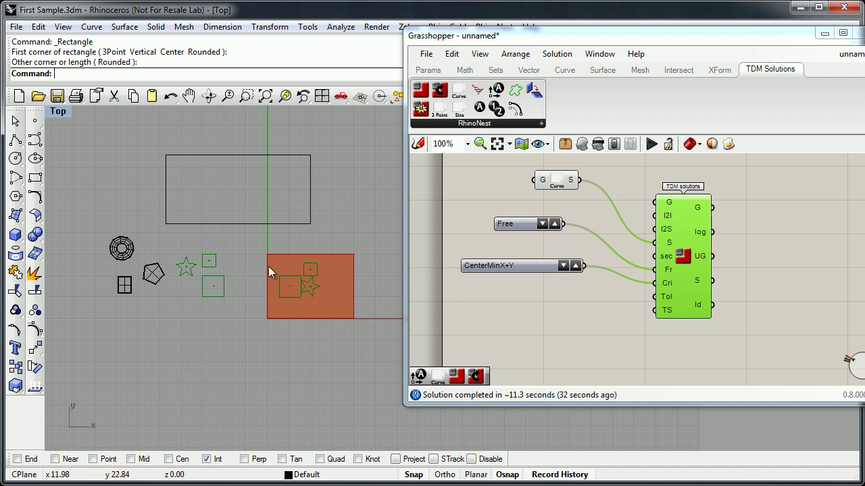
pyautogui.moveTo(290, 221); pyautogui.dragTo(290, 232, button='right')
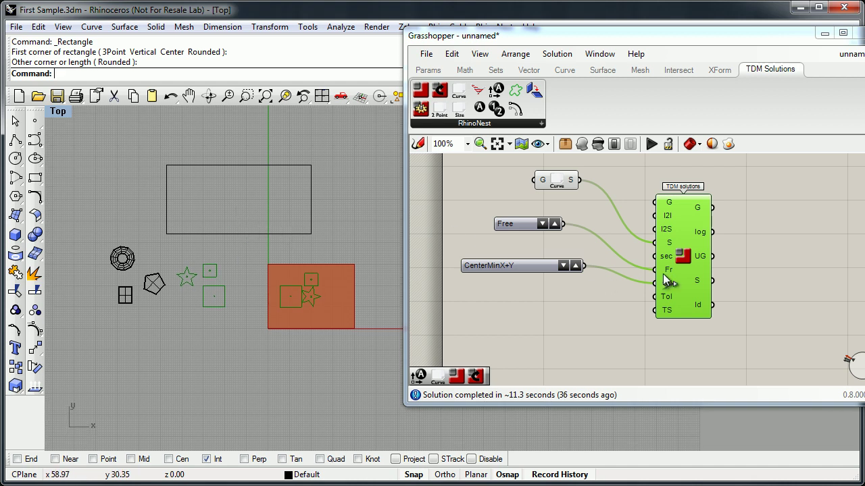
pyautogui.moveTo(339, 210); pyautogui.dragTo(317, 215, button='right')
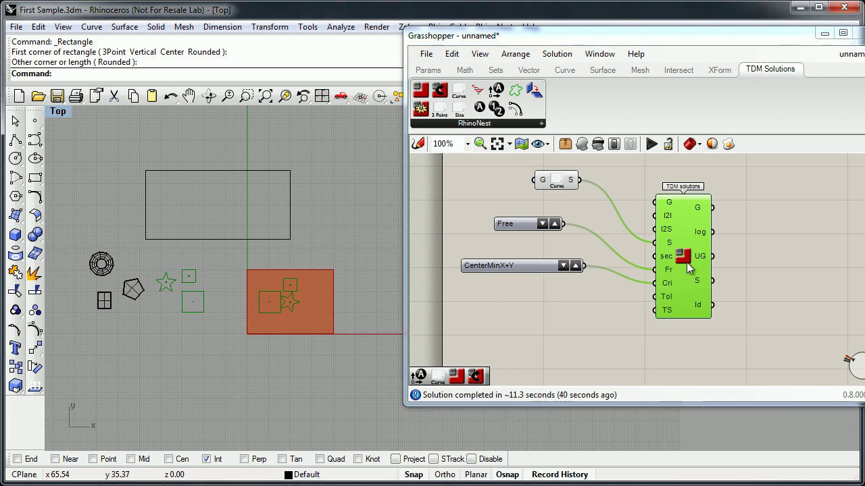
# Add a second Nesting component beside the first and a second Sheet by Curve component to its left.
pyautogui.moveTo(420, 90); pyautogui.dragTo(820, 321)
pyautogui.scroll(-4, 653, 303)
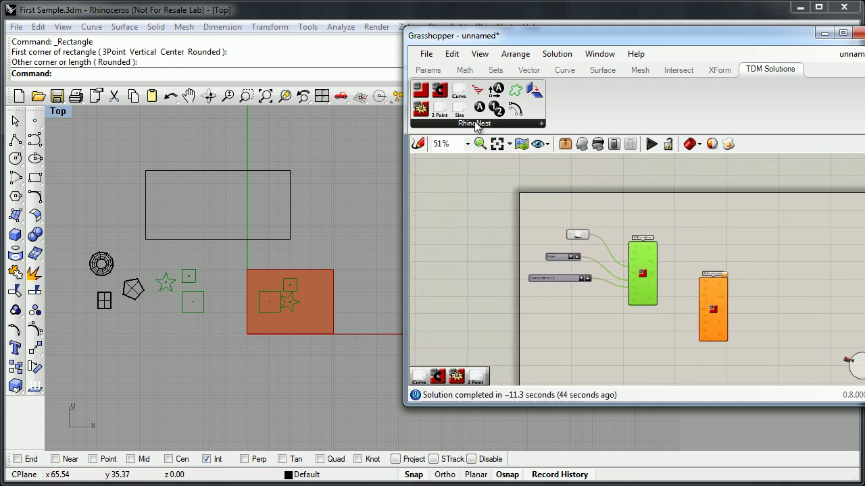
pyautogui.moveTo(459, 93); pyautogui.dragTo(604, 327)
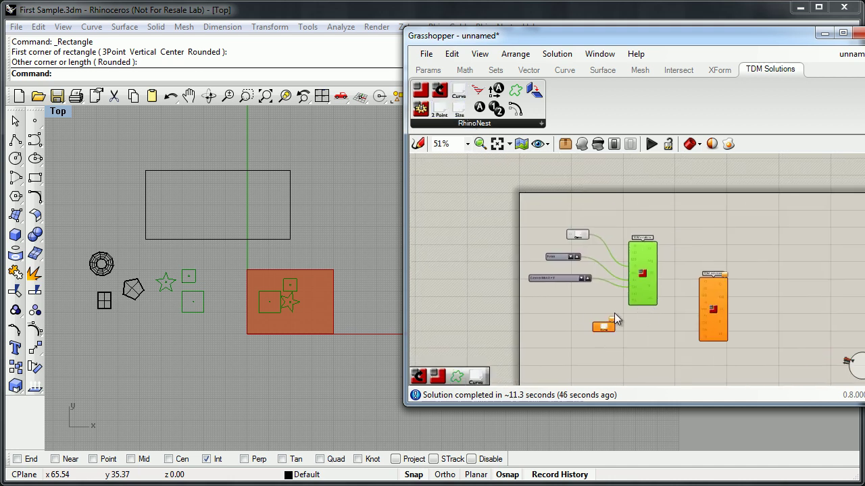
# Reposition the second Nesting and Sheet by Curve components below the first definition, and delete the second Nesting component.
pyautogui.moveTo(616, 312); pyautogui.dragTo(643, 282, button='right')
pyautogui.scroll(3, 643, 283)
pyautogui.moveTo(610, 339); pyautogui.dragTo(633, 349)
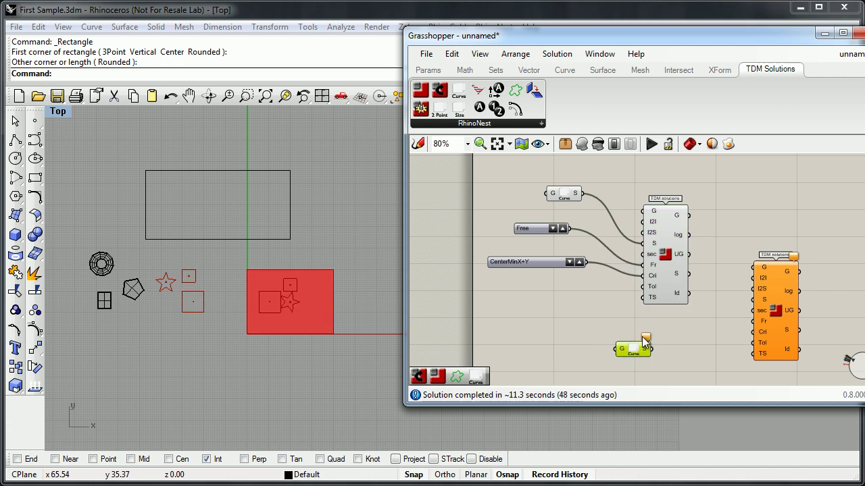
pyautogui.moveTo(285, 263); pyautogui.dragTo(302, 265, button='right')
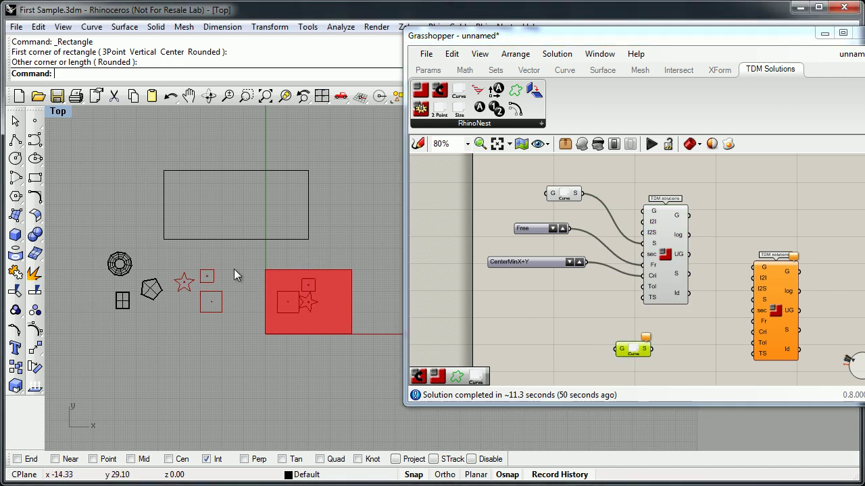
pyautogui.moveTo(314, 298); pyautogui.dragTo(294, 304, button='right')
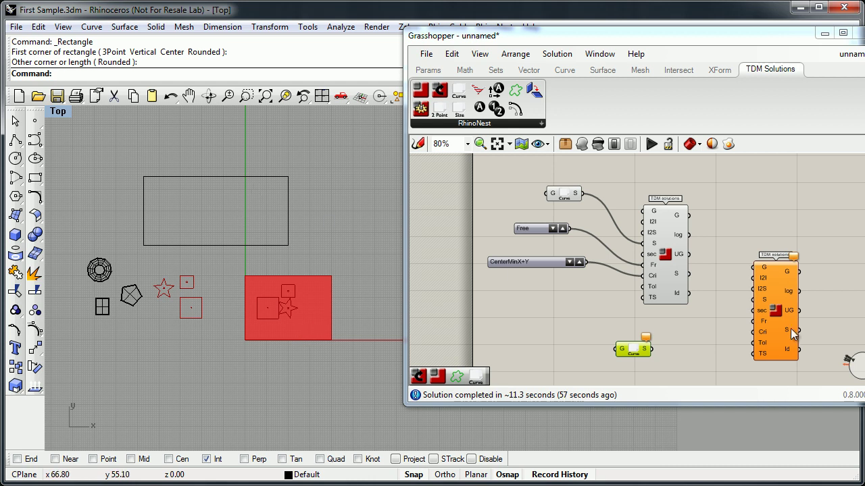
pyautogui.moveTo(779, 309); pyautogui.dragTo(768, 348)
pyautogui.moveTo(639, 324); pyautogui.dragTo(616, 295, button='right')
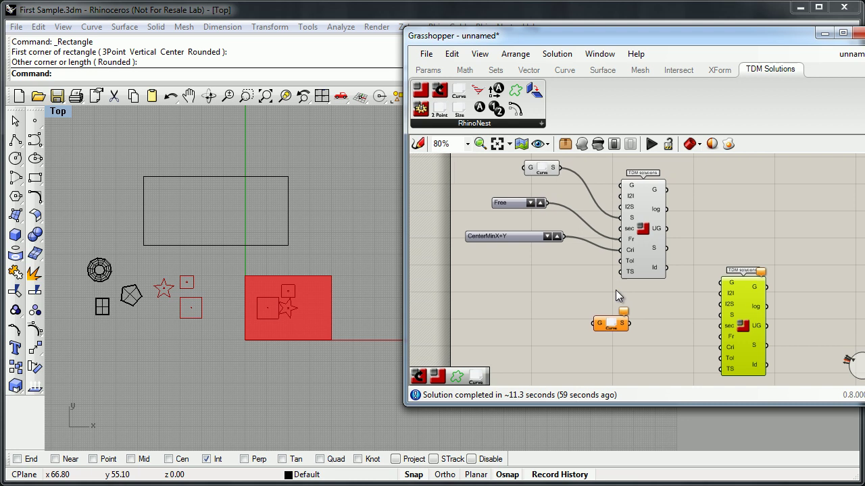
pyautogui.press('Delete')
# Examine the Nesting component's Id output and the number tags on the star and squares in the Top view.
pyautogui.moveTo(654, 268); pyautogui.dragTo(691, 318, button='right')
pyautogui.scroll(1, 648, 295)
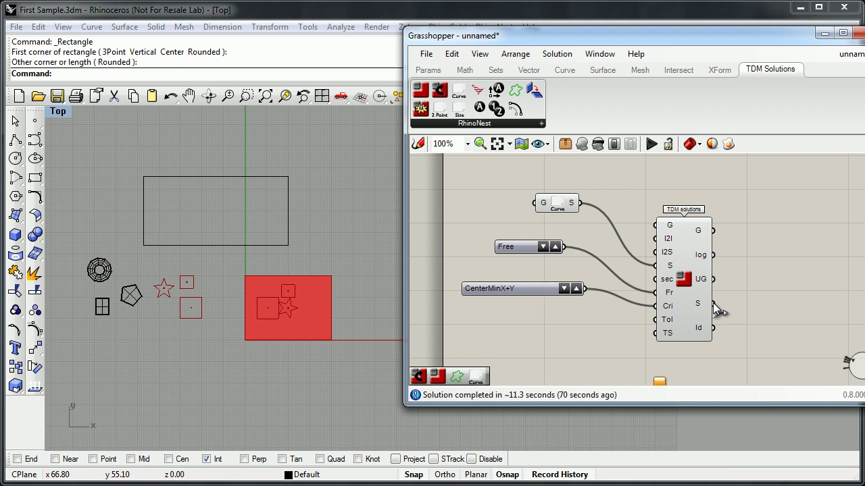
pyautogui.moveTo(700, 333)
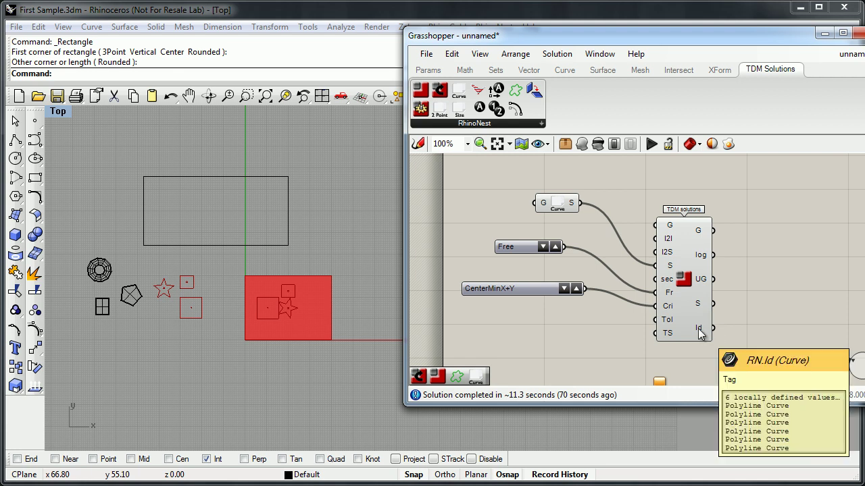
pyautogui.scroll(5, 313, 299)
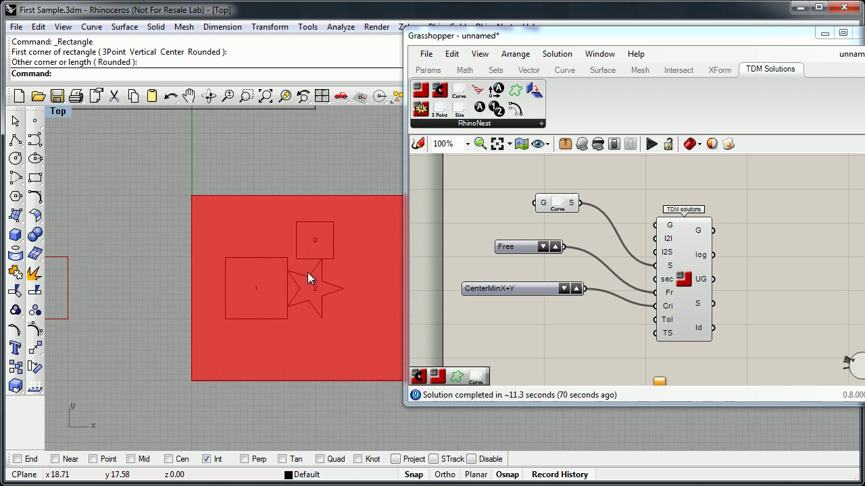
pyautogui.scroll(-6, 307, 273)
pyautogui.scroll(2, 274, 282)
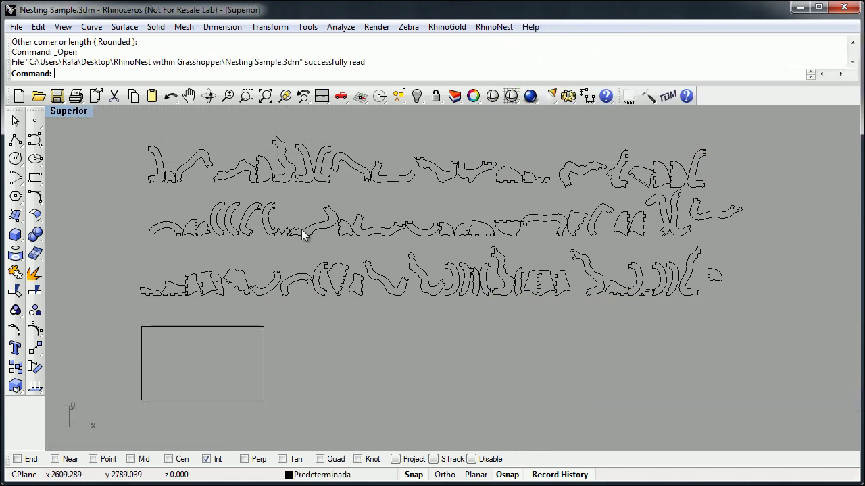
# Launch Grasshopper from the Nesting Sample.3dm model and place a Nesting component on the canvas.
pyautogui.moveTo(341, 241); pyautogui.dragTo(327, 241, button='right')
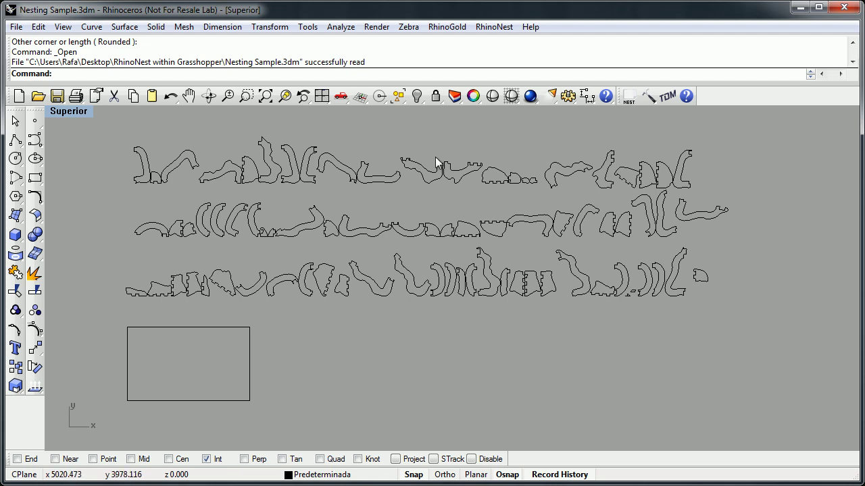
pyautogui.write('G')
pyautogui.press('Return')
pyautogui.moveTo(416, 66); pyautogui.dragTo(599, 50)
pyautogui.moveTo(515, 98); pyautogui.dragTo(676, 273)
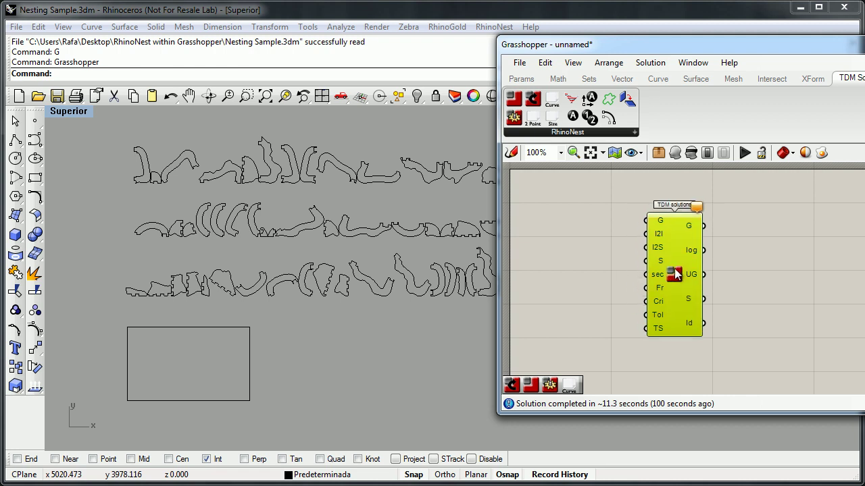
# Set the three rows of curved part outlines as multiple geometries for the Nesting component's G input.
pyautogui.rightClick(656, 227)
pyautogui.click(711, 404)
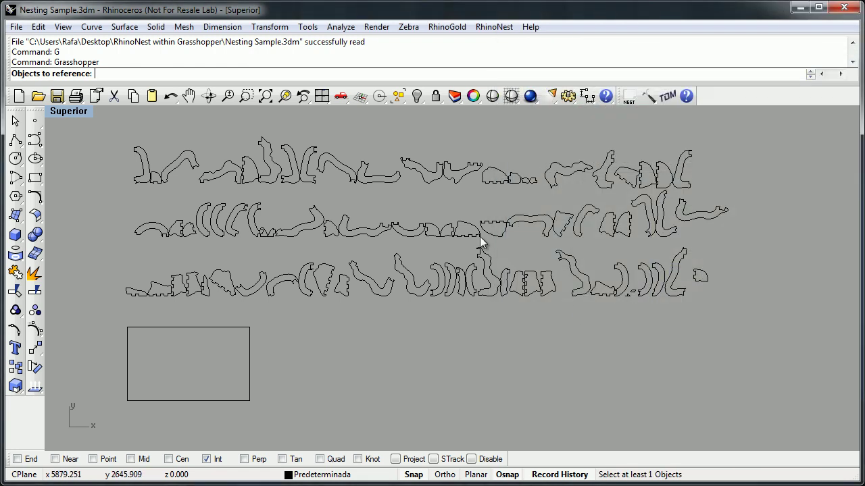
pyautogui.moveTo(91, 126); pyautogui.dragTo(810, 318)
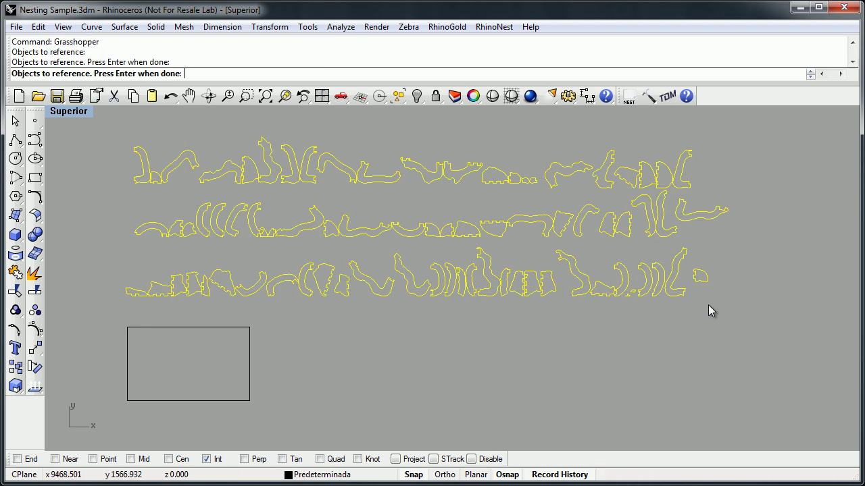
pyautogui.press('Return')
# Add a Sheet by Curve component wired to the Nesting component's S input and reference the rectangle below the parts.
pyautogui.moveTo(376, 68); pyautogui.dragTo(638, 69)
pyautogui.moveTo(629, 277); pyautogui.dragTo(678, 290)
pyautogui.moveTo(508, 124); pyautogui.dragTo(652, 297)
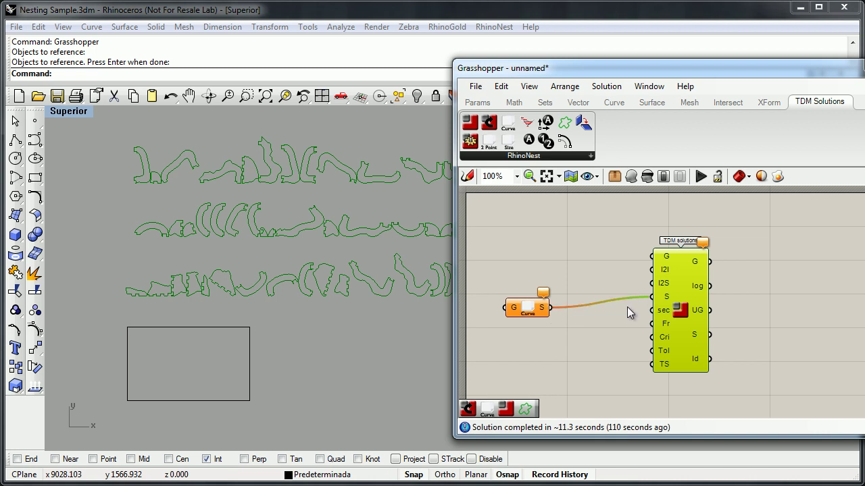
pyautogui.rightClick(514, 313)
pyautogui.click(591, 433)
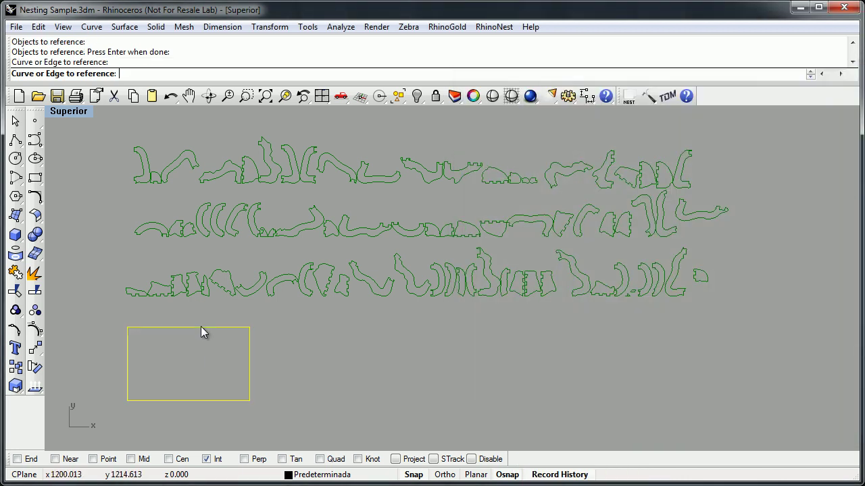
pyautogui.click(201, 328)
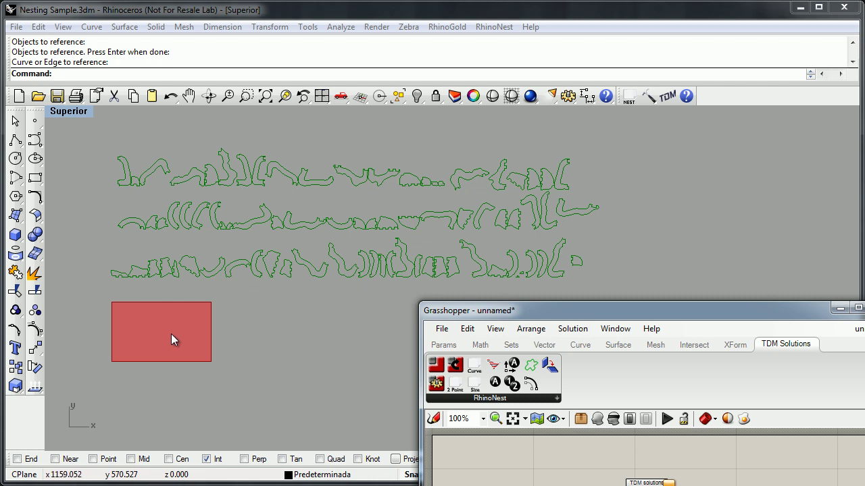
# Run the nesting and inspect the packed part outlines and a number tag up close in the Superior view.
pyautogui.moveTo(532, 310); pyautogui.dragTo(546, 70)
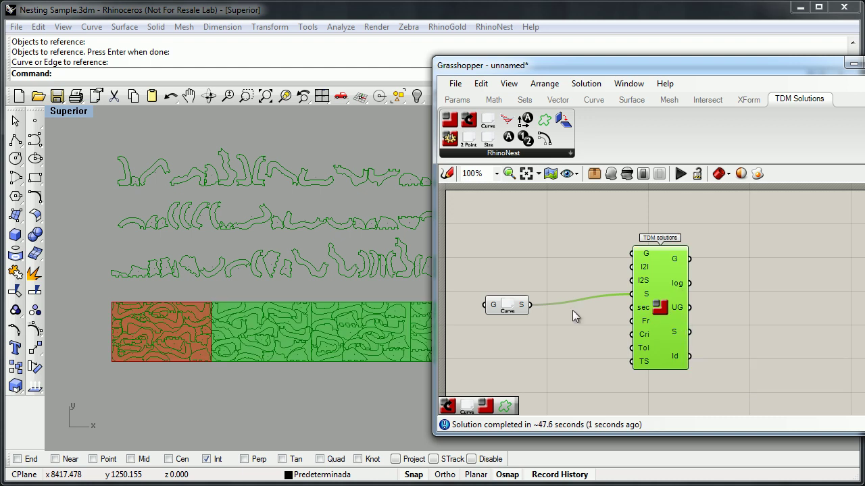
pyautogui.moveTo(299, 299); pyautogui.dragTo(264, 284, button='right')
pyautogui.moveTo(477, 66); pyautogui.dragTo(612, 69)
pyautogui.scroll(4, 212, 312)
pyautogui.scroll(10, 259, 326)
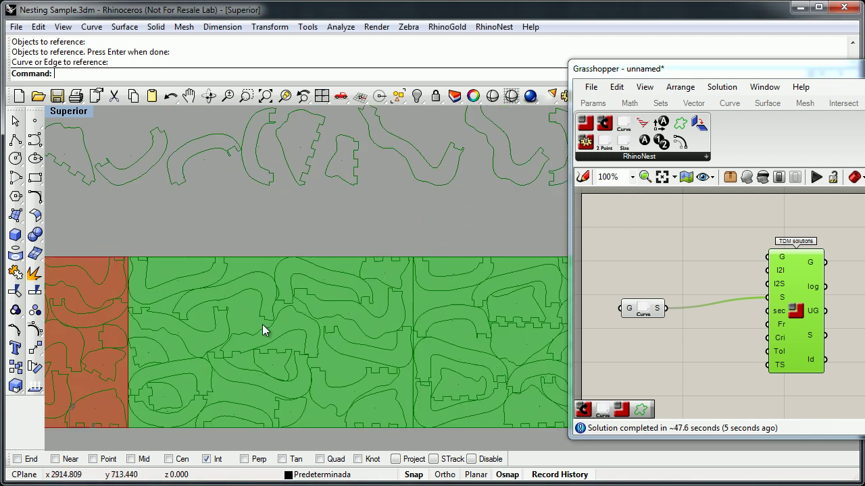
pyautogui.scroll(10, 275, 298)
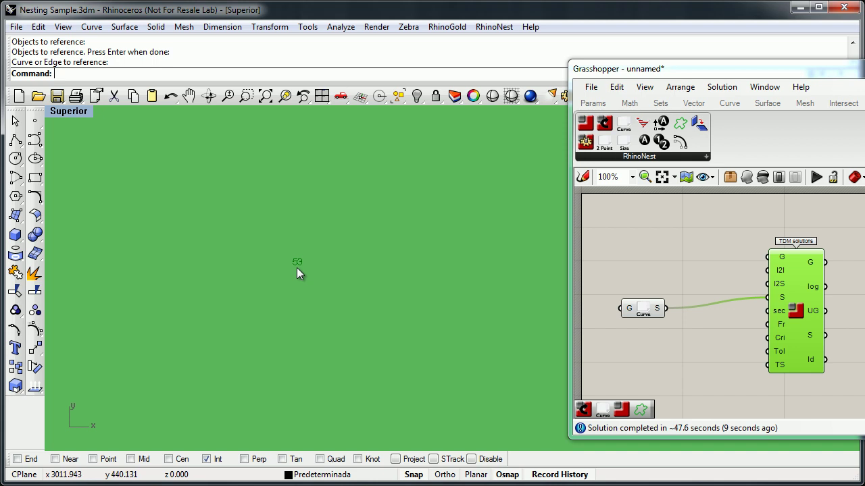
pyautogui.scroll(-4, 305, 262)
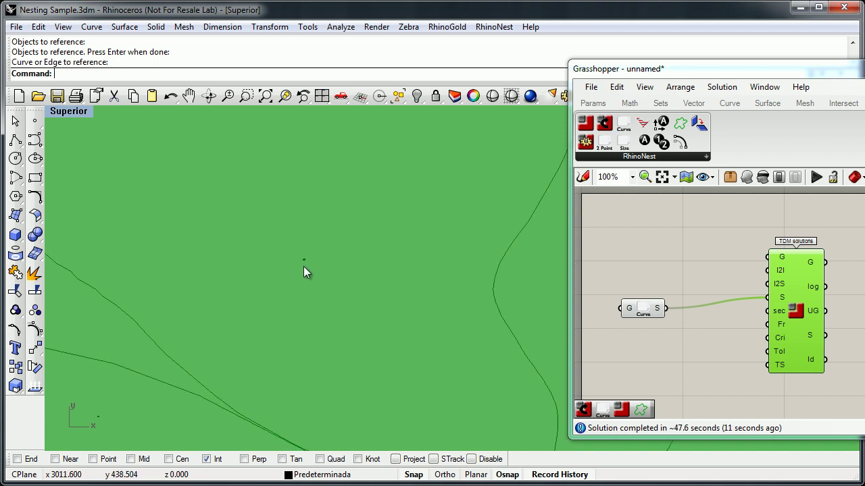
pyautogui.scroll(-10, 303, 266)
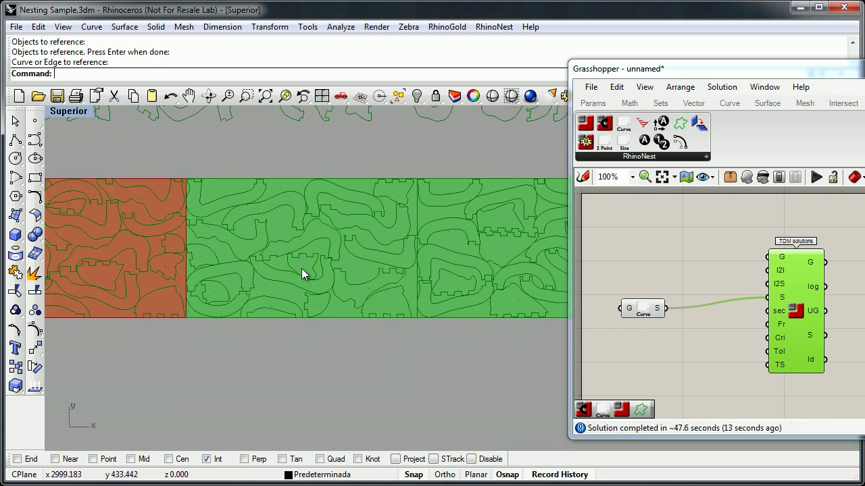
pyautogui.scroll(-2, 301, 302)
# Check the number setting of the Nesting component's TS input and review the nested sheets beside the original parts.
pyautogui.rightClick(774, 365)
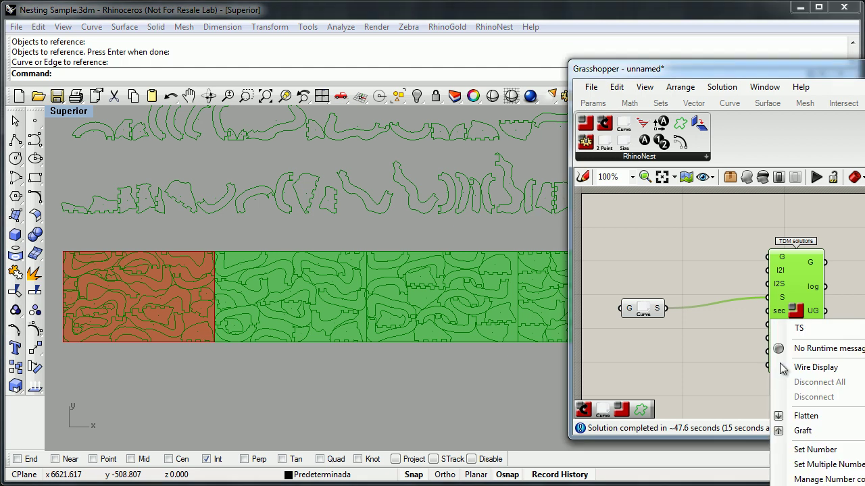
pyautogui.moveTo(805, 458)
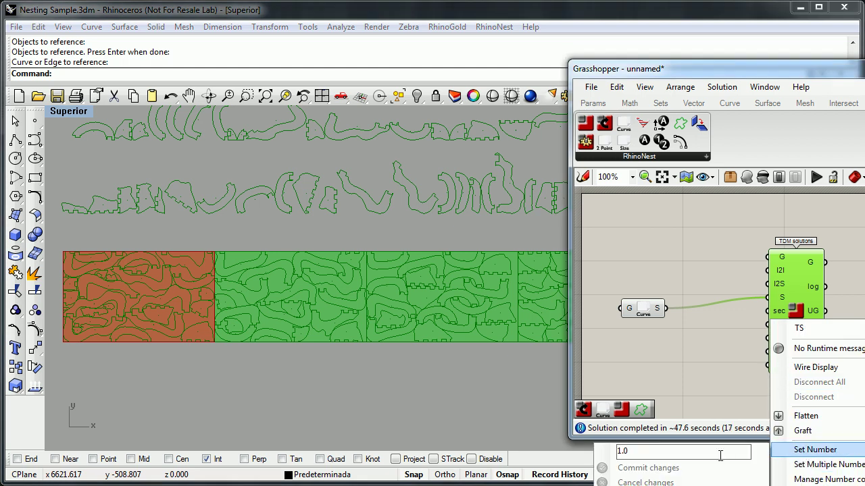
pyautogui.click(711, 362)
pyautogui.scroll(-4, 347, 283)
pyautogui.scroll(3, 351, 285)
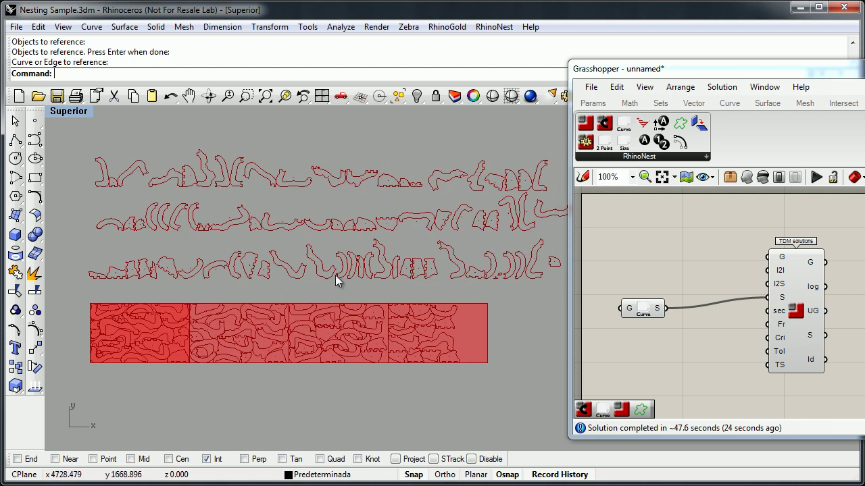
pyautogui.moveTo(337, 281); pyautogui.dragTo(337, 295, button='right')
# Create a new Rhino model using First Sample.3dm from the RhinoNest within Grasshopper folder as the template.
pyautogui.click(19, 96)
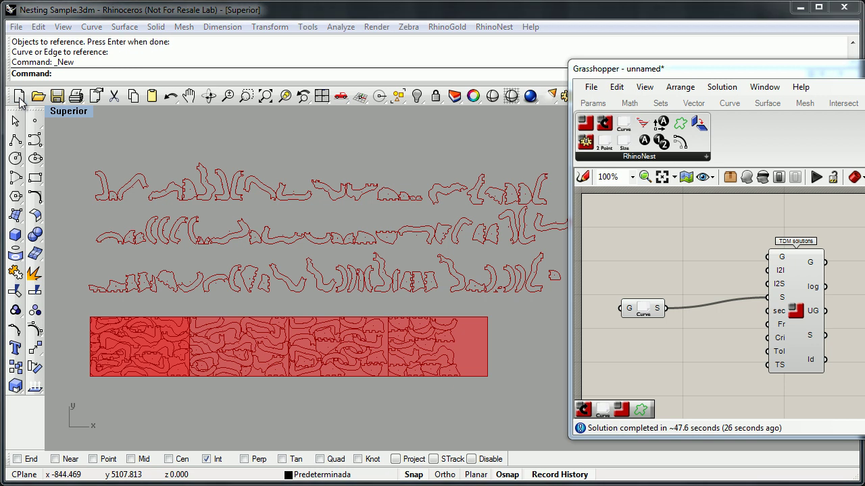
pyautogui.click(444, 279)
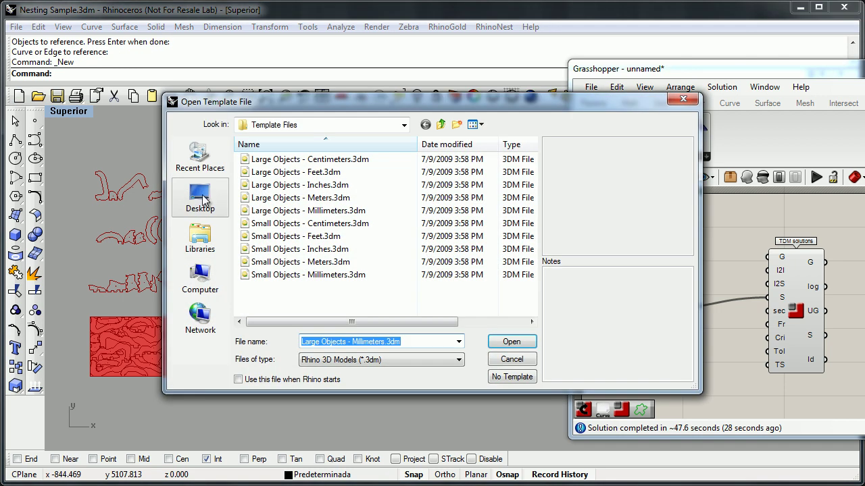
pyautogui.click(201, 196)
pyautogui.doubleClick(417, 232)
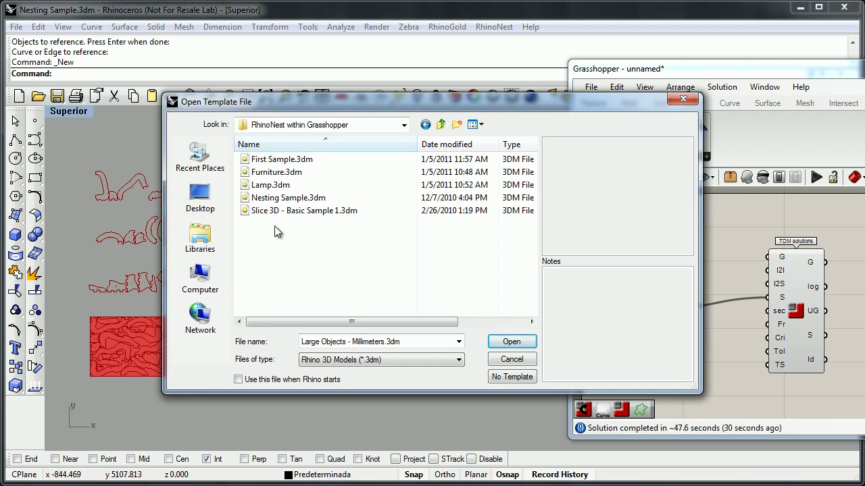
pyautogui.doubleClick(281, 160)
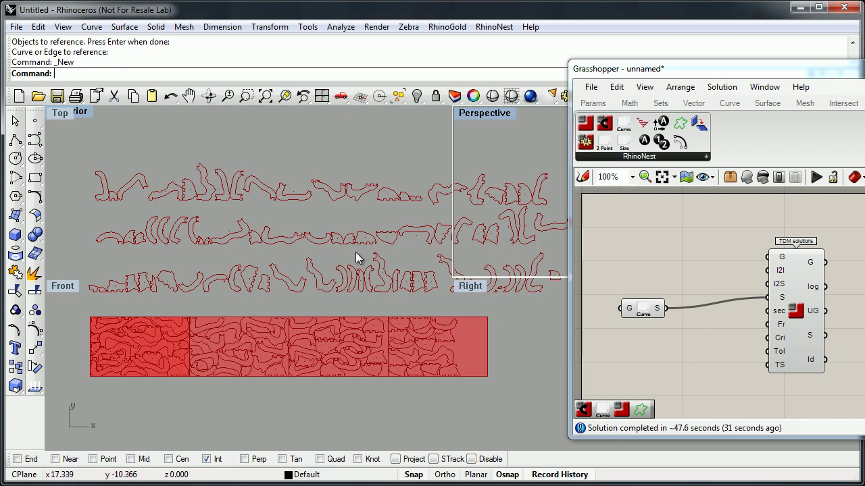
# Reference the large rectangle beside the shapes as the curve for the Sheet by Curve component.
pyautogui.scroll(-3, 386, 149)
pyautogui.scroll(2, 385, 216)
pyautogui.rightClick(629, 308)
pyautogui.click(675, 428)
pyautogui.click(470, 337)
# Set the ring, pentagon, grid rectangle, star and both squares as multiple geometries for the Nesting component's G input.
pyautogui.moveTo(330, 60); pyautogui.dragTo(672, 58)
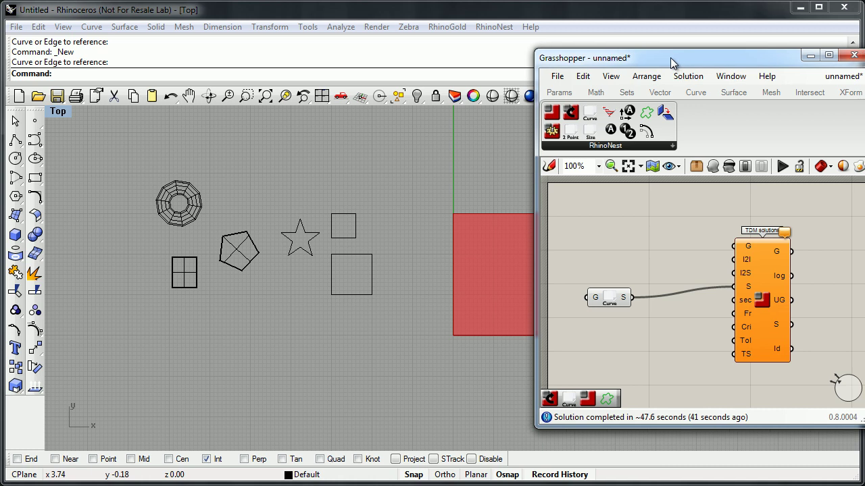
pyautogui.rightClick(746, 250)
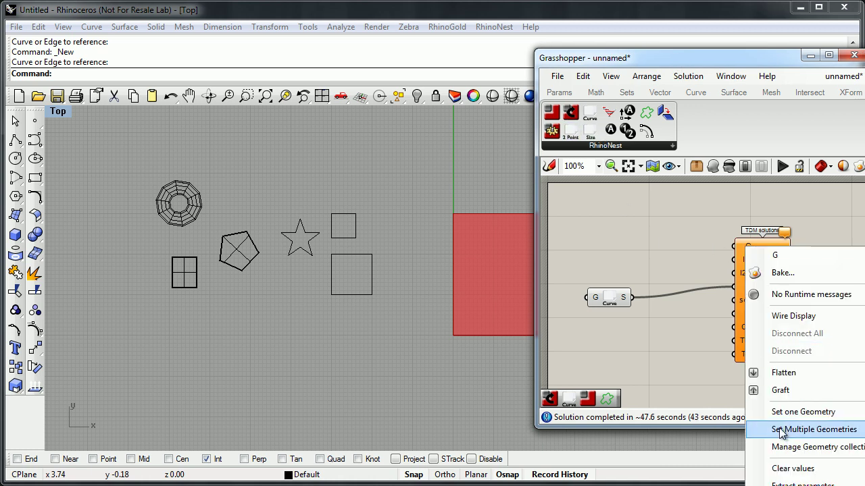
pyautogui.click(791, 373)
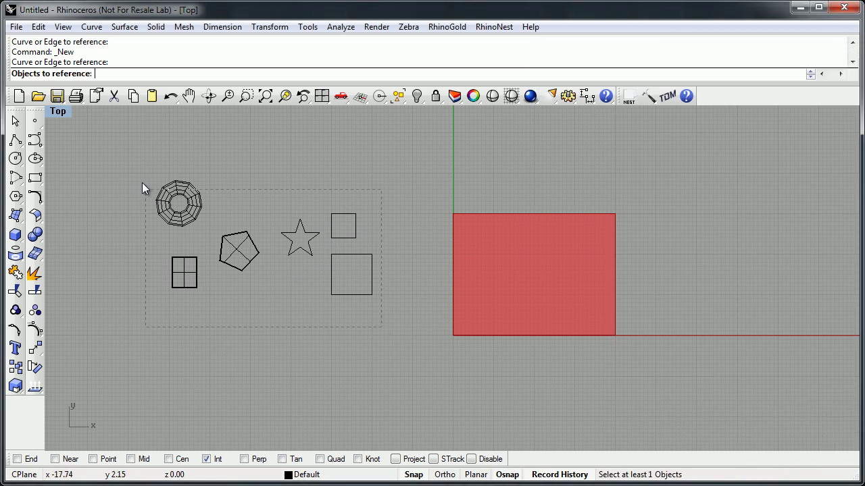
pyautogui.moveTo(136, 173); pyautogui.dragTo(136, 173)
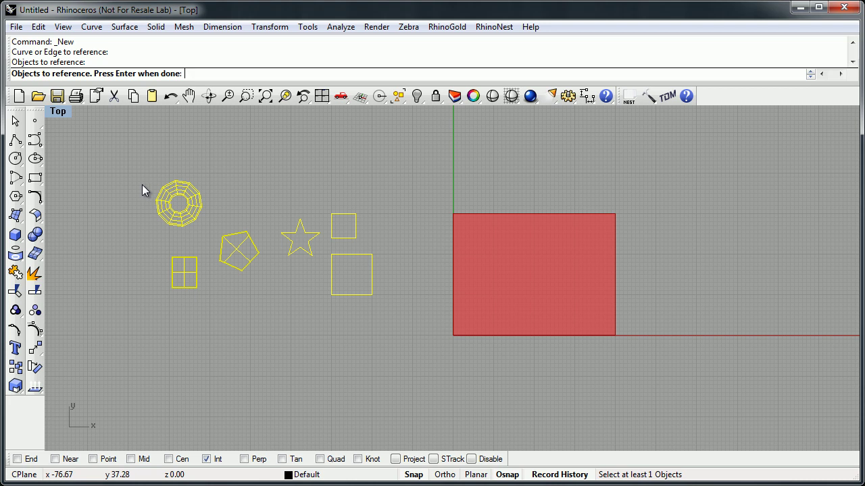
pyautogui.press('Return')
# Run the nesting on the mixed shapes and inspect their tagged arrangement in the sheet in the Top view.
pyautogui.moveTo(327, 72); pyautogui.dragTo(636, 29)
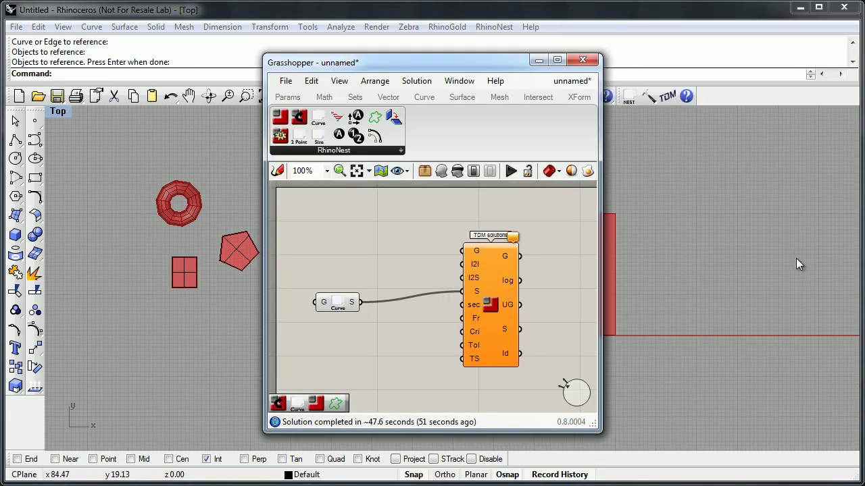
pyautogui.click(796, 259)
pyautogui.click(492, 308)
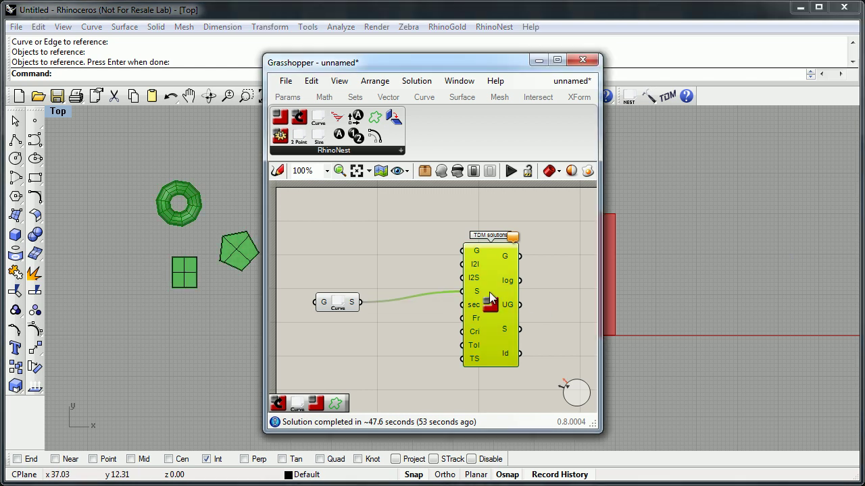
pyautogui.moveTo(418, 66); pyautogui.dragTo(741, 65)
pyautogui.moveTo(479, 226); pyautogui.dragTo(438, 217, button='right')
pyautogui.scroll(4, 432, 223)
pyautogui.moveTo(439, 260); pyautogui.dragTo(397, 302, button='right')
pyautogui.scroll(-2, 428, 279)
pyautogui.moveTo(344, 318); pyautogui.dragTo(403, 304, button='right')
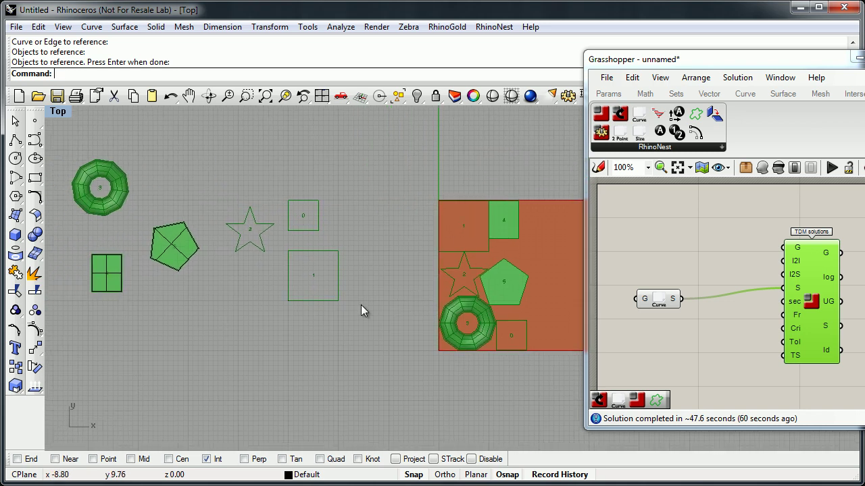
pyautogui.moveTo(444, 250); pyautogui.dragTo(425, 256, button='right')
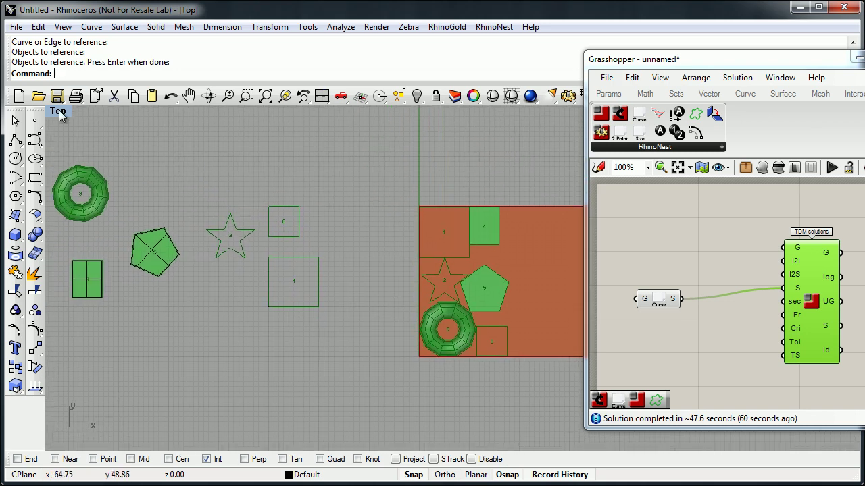
# Examine the nested curves, surfaces and solids on the sheet in the Perspective view.
pyautogui.doubleClick(59, 112)
pyautogui.doubleClick(487, 114)
pyautogui.scroll(-5, 466, 243)
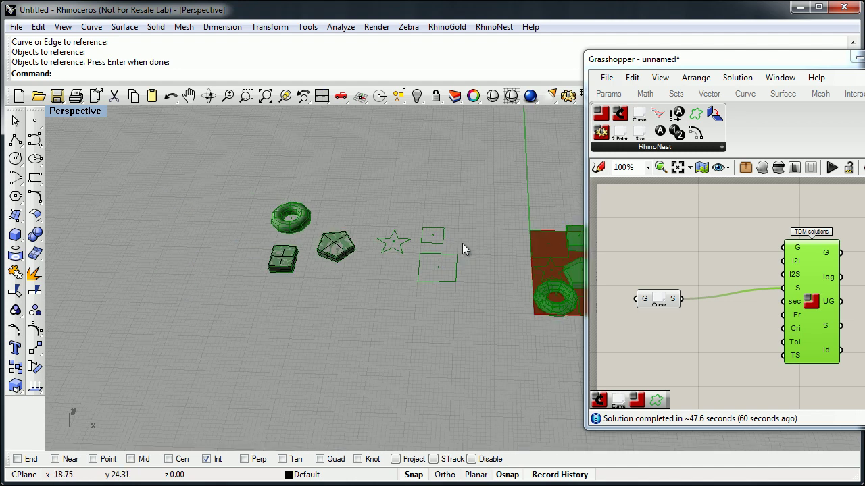
pyautogui.scroll(8, 506, 243)
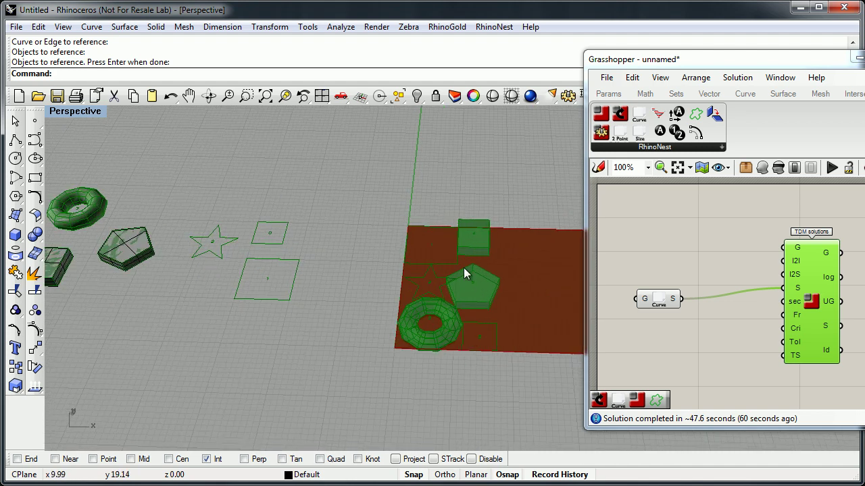
pyautogui.scroll(2, 405, 291)
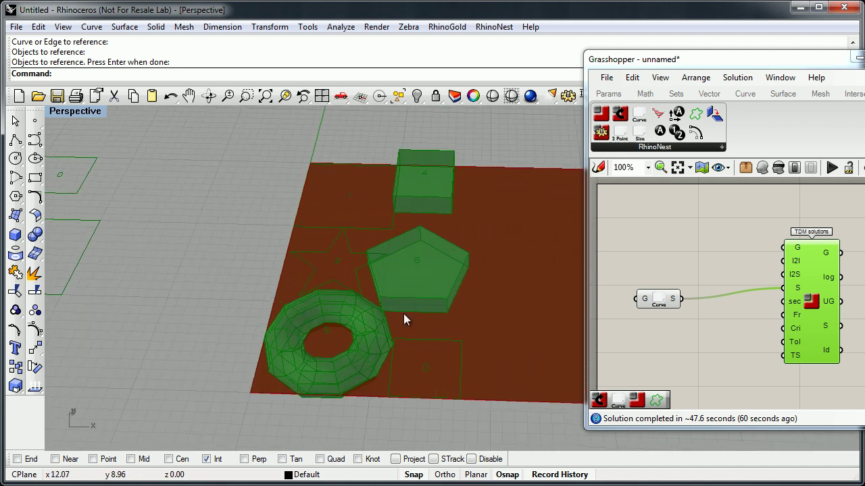
pyautogui.moveTo(376, 318); pyautogui.dragTo(416, 278, button='right')
pyautogui.scroll(4, 410, 305)
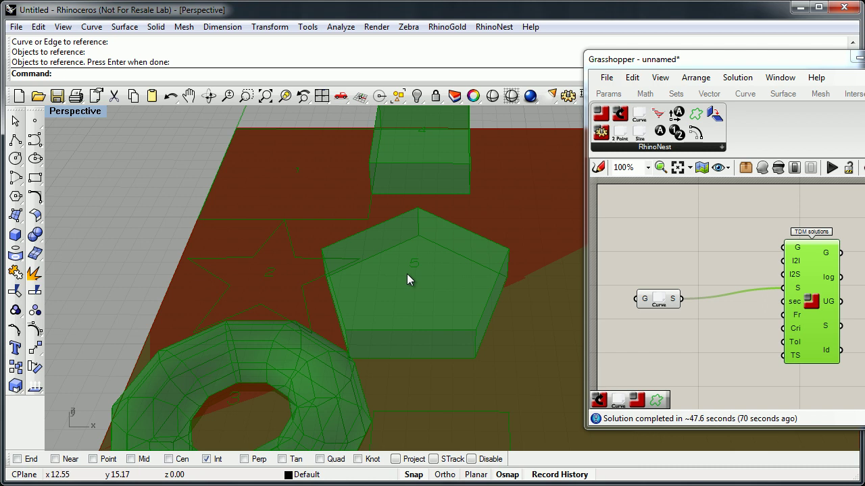
pyautogui.scroll(-8, 405, 279)
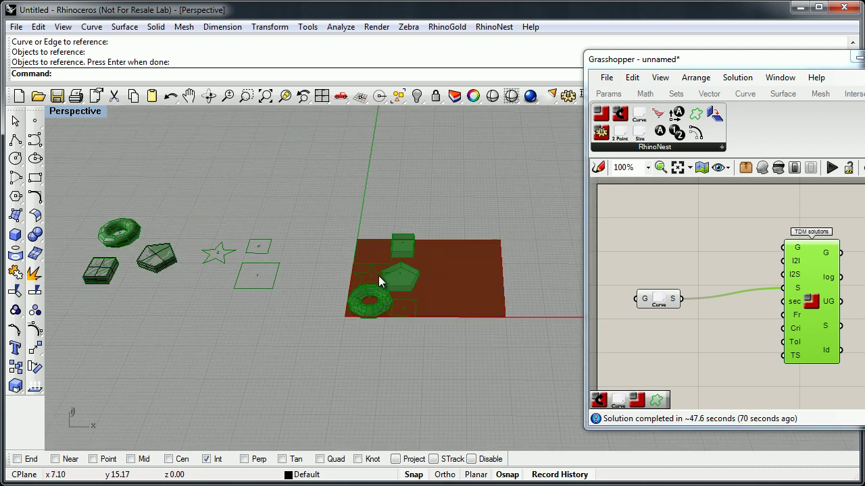
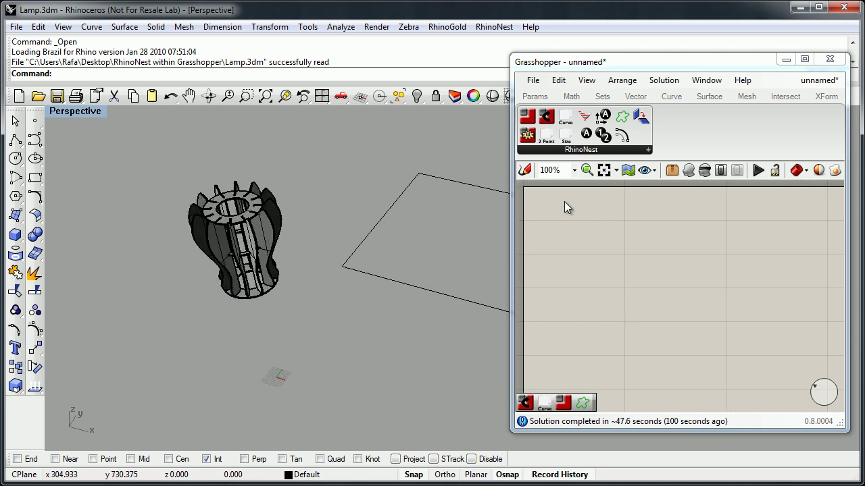
# Place the RhinoNest component that lays parts flat on the empty canvas and set all the lamp's parts as multiple geometries for its G input.
pyautogui.click(642, 116)
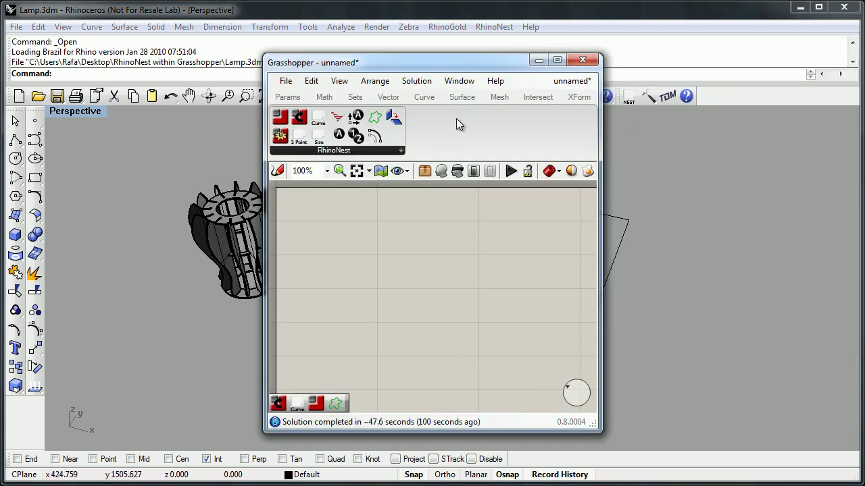
pyautogui.moveTo(397, 118); pyautogui.dragTo(400, 288)
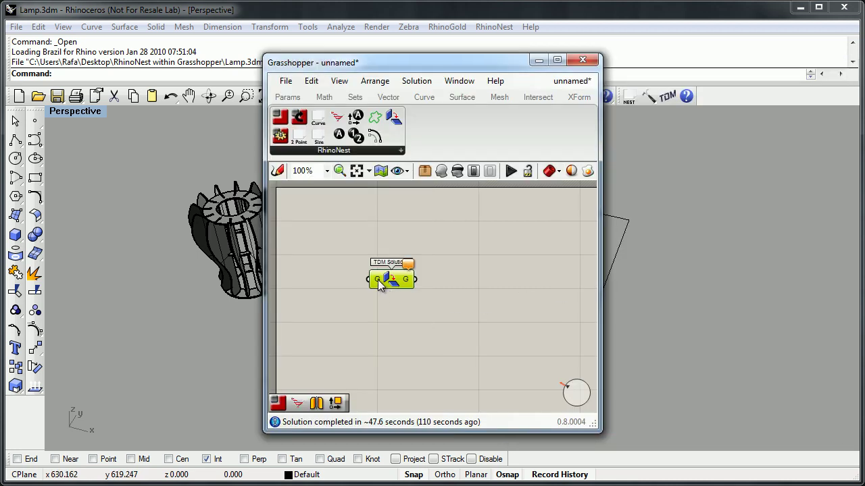
pyautogui.rightClick(380, 285)
pyautogui.click(446, 463)
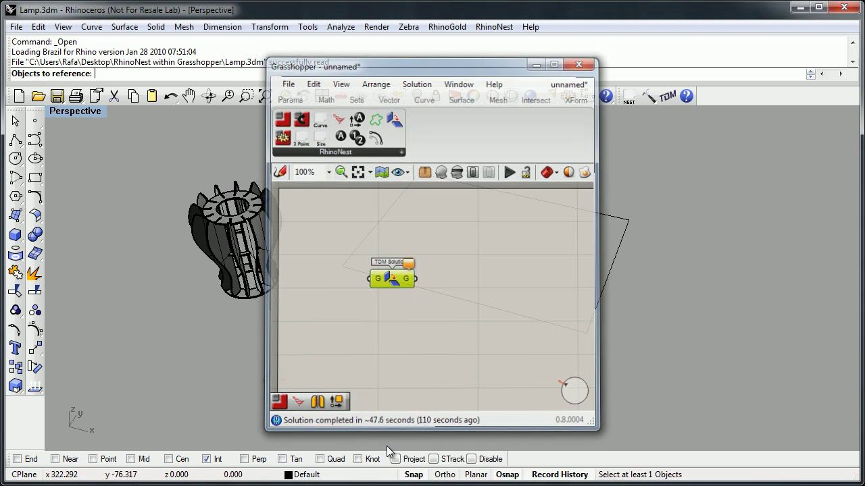
pyautogui.moveTo(159, 149); pyautogui.dragTo(325, 346)
pyautogui.press('Return')
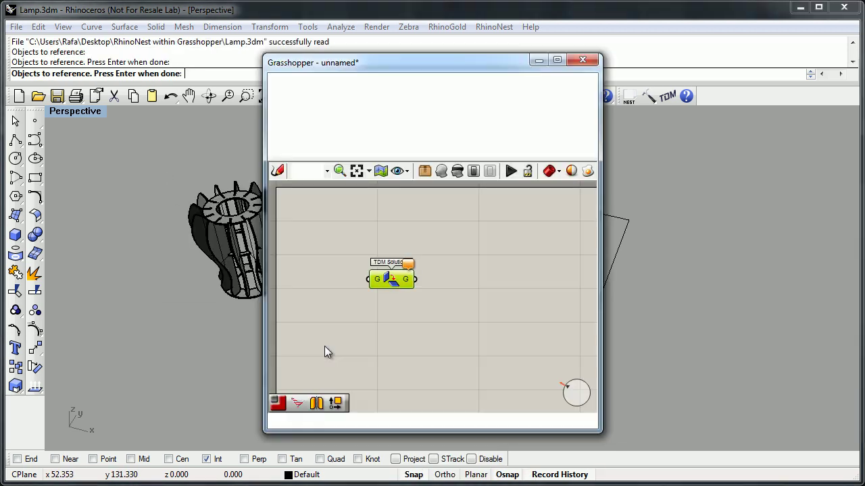
# Examine the lamp parts laid out flat in front of the sheet rectangle.
pyautogui.moveTo(371, 74); pyautogui.dragTo(583, 2)
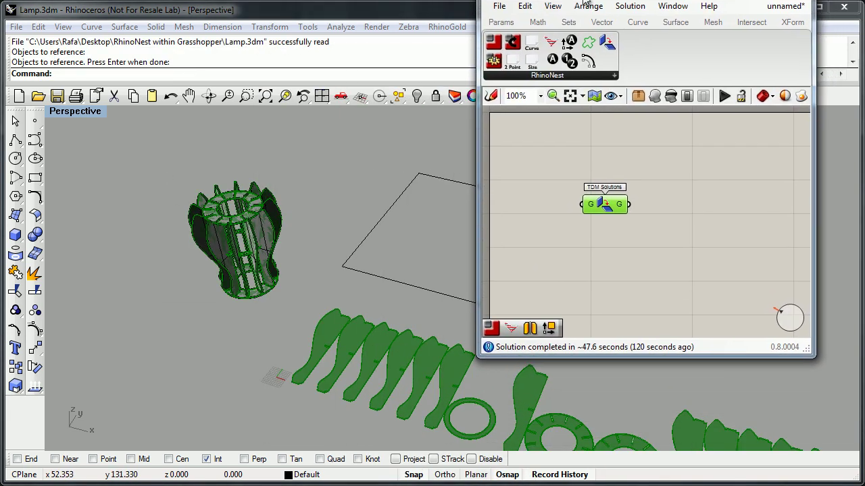
pyautogui.moveTo(337, 282); pyautogui.dragTo(247, 307, button='right')
pyautogui.scroll(-3, 361, 308)
pyautogui.moveTo(433, 333); pyautogui.dragTo(217, 277, button='right')
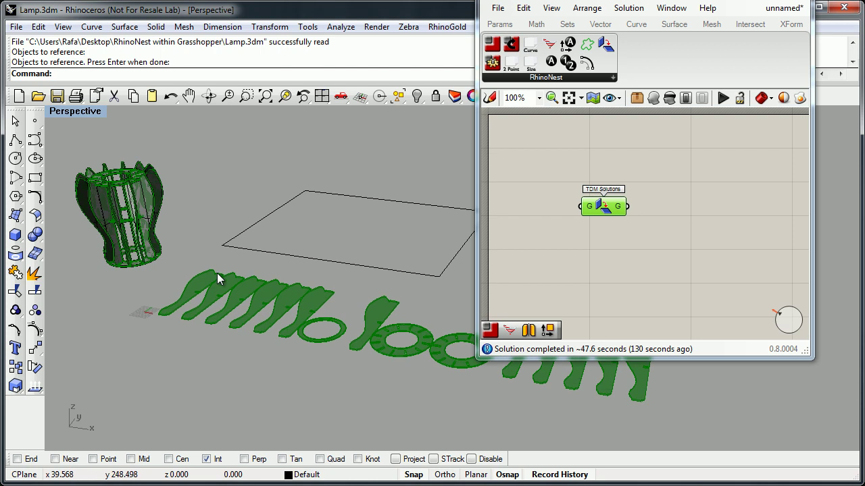
pyautogui.moveTo(256, 299); pyautogui.dragTo(271, 328, button='right')
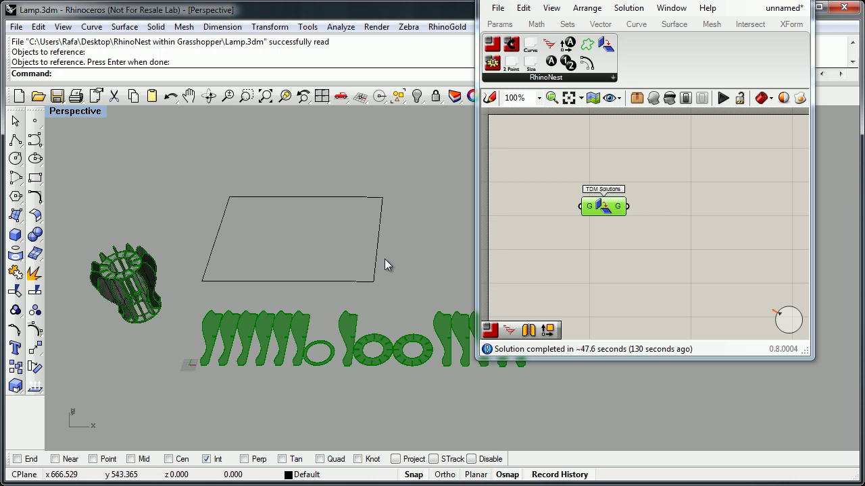
pyautogui.moveTo(386, 264); pyautogui.dragTo(524, 192, button='right')
# Add Nesting and Sheet by Curve components, wiring the flattened geometry into Nesting's G input and the sheet into its S input.
pyautogui.moveTo(628, 219); pyautogui.dragTo(593, 202)
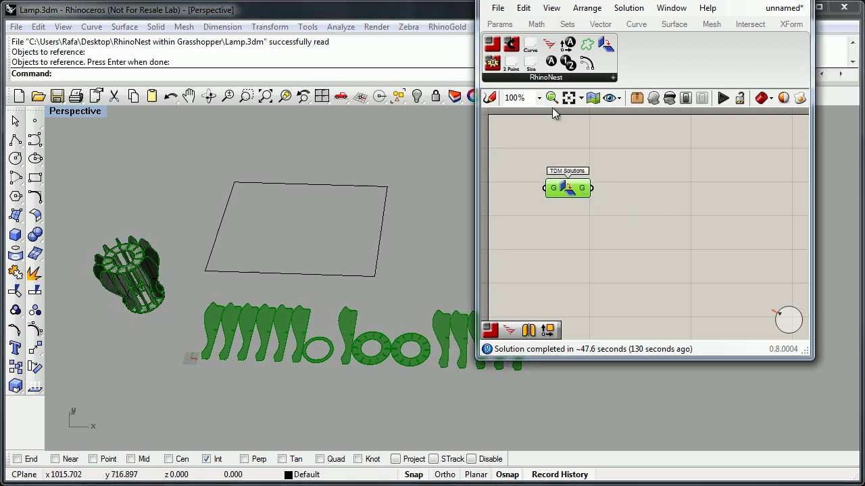
pyautogui.moveTo(508, 54); pyautogui.dragTo(650, 233)
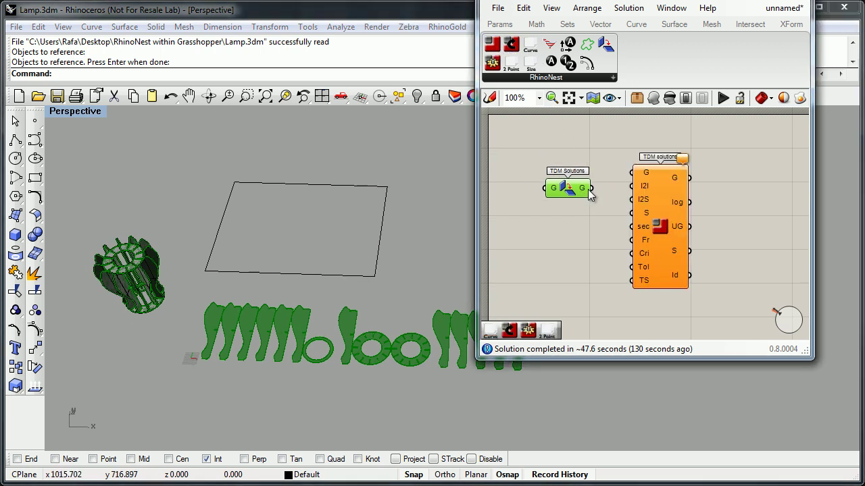
pyautogui.moveTo(594, 188); pyautogui.dragTo(627, 175)
pyautogui.moveTo(649, 215); pyautogui.dragTo(676, 237)
pyautogui.moveTo(530, 44); pyautogui.dragTo(548, 243)
pyautogui.moveTo(569, 240); pyautogui.dragTo(667, 237)
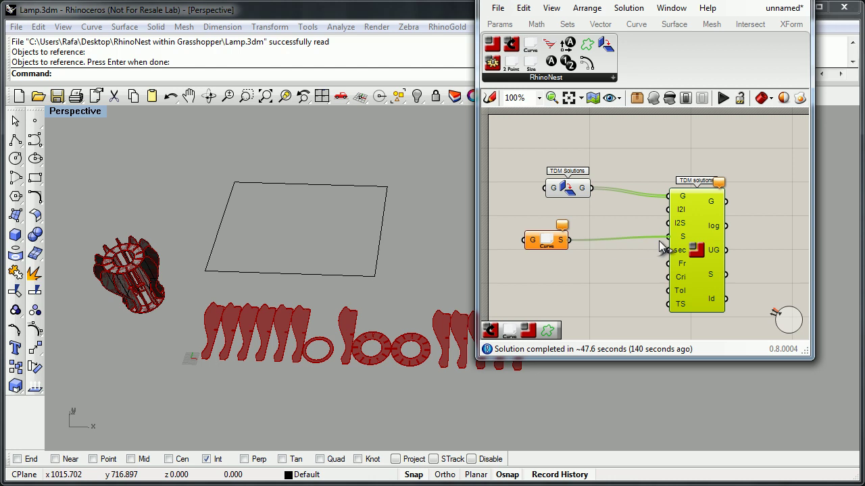
# Reference the rectangle beside the lamp as the sheet curve and inspect the lamp parts nested in it.
pyautogui.rightClick(534, 243)
pyautogui.click(566, 404)
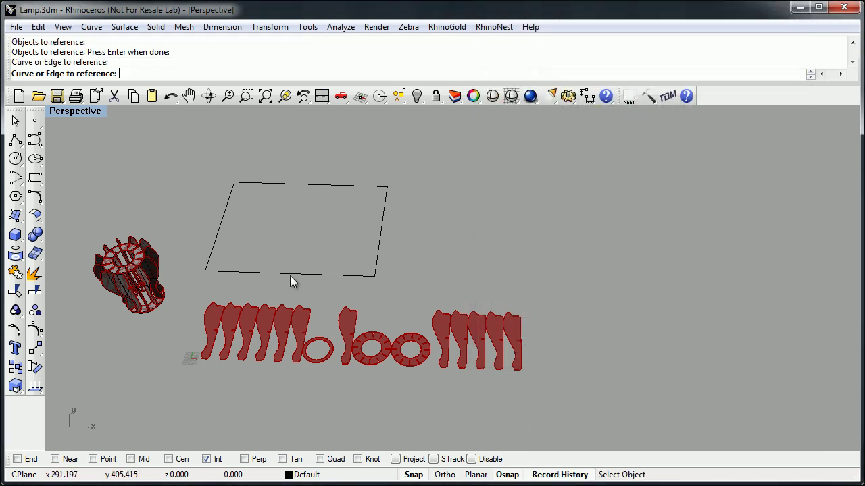
pyautogui.click(290, 277)
pyautogui.moveTo(410, 69); pyautogui.dragTo(627, 40)
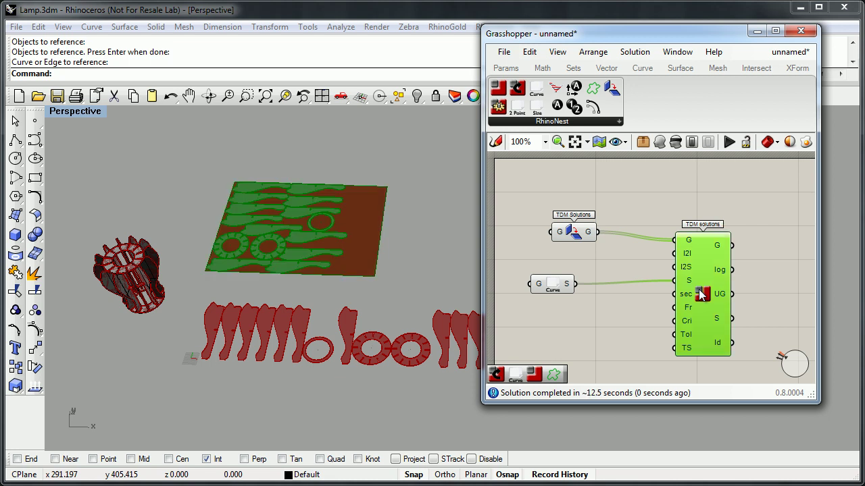
pyautogui.scroll(5, 284, 205)
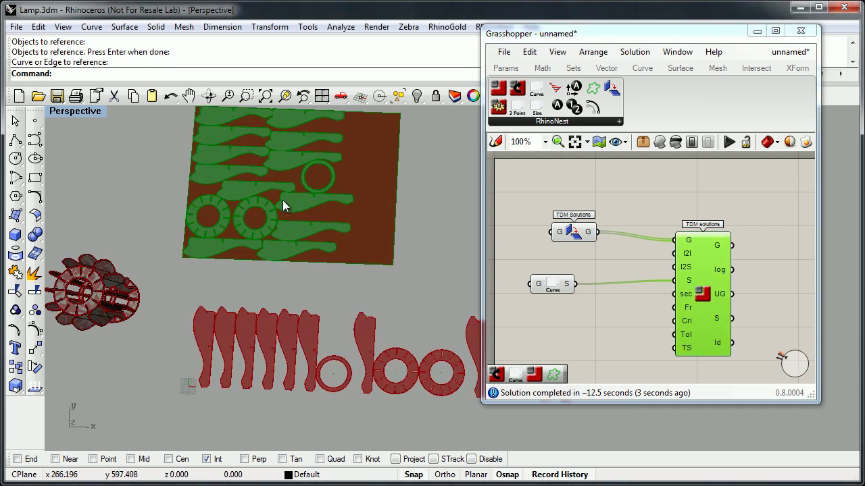
pyautogui.scroll(-5, 292, 201)
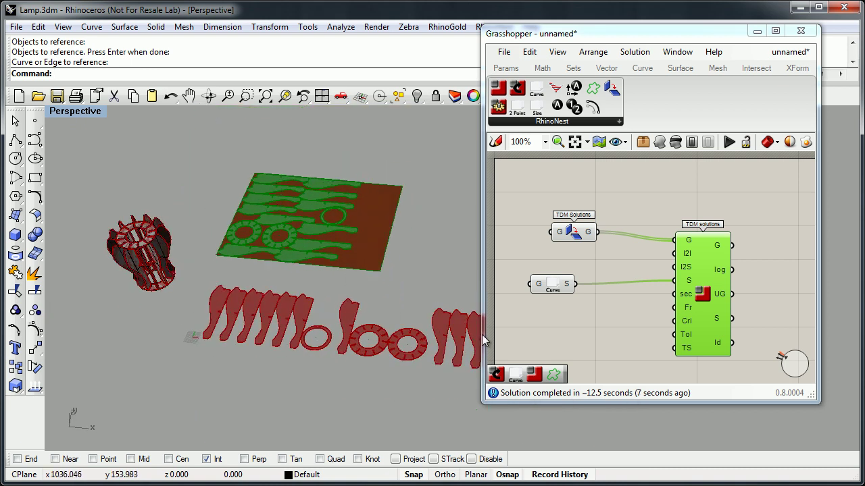
# Bake the Nesting component's result into the Rhino model, close the Grasshopper window and inspect the baked lamp parts.
pyautogui.click(716, 293)
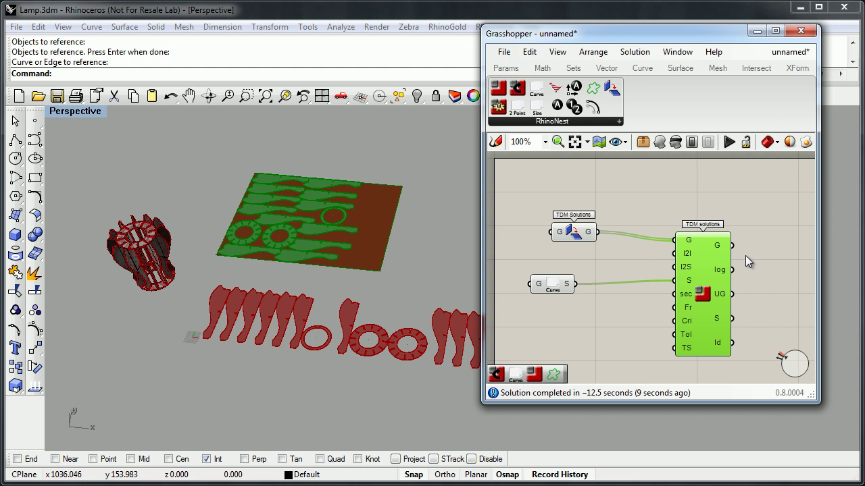
pyautogui.click(806, 142)
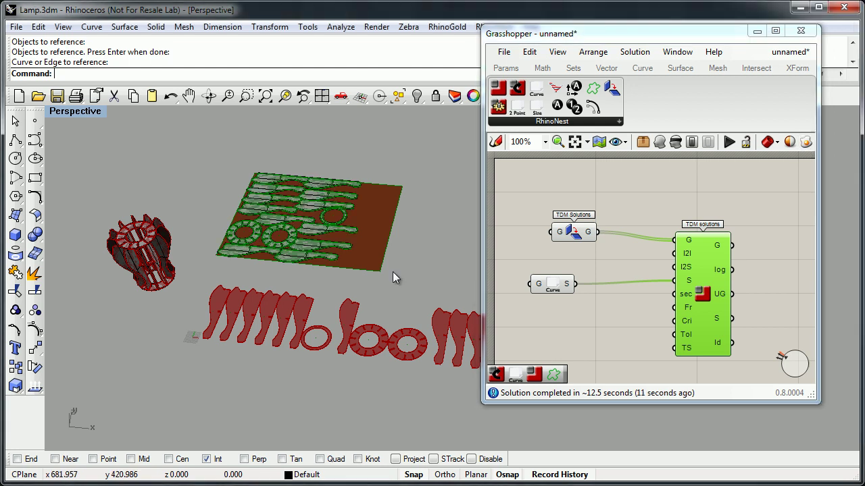
pyautogui.scroll(3, 252, 221)
pyautogui.scroll(2, 209, 206)
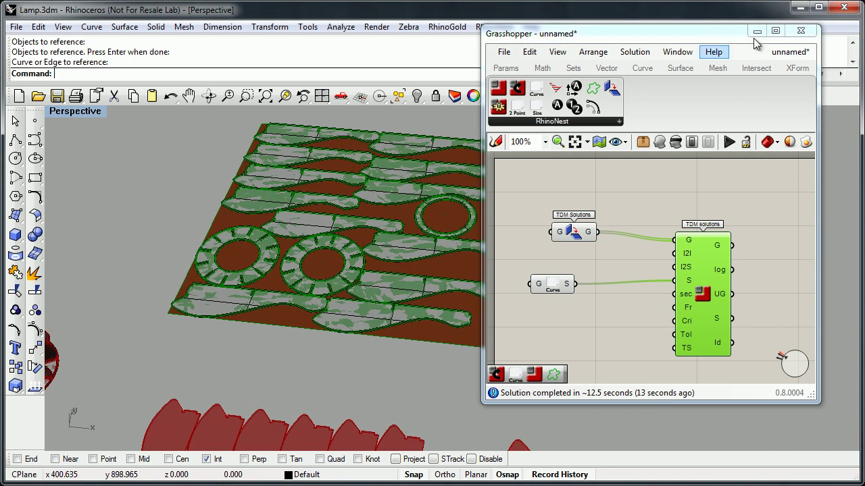
pyautogui.click(800, 30)
pyautogui.scroll(-5, 687, 193)
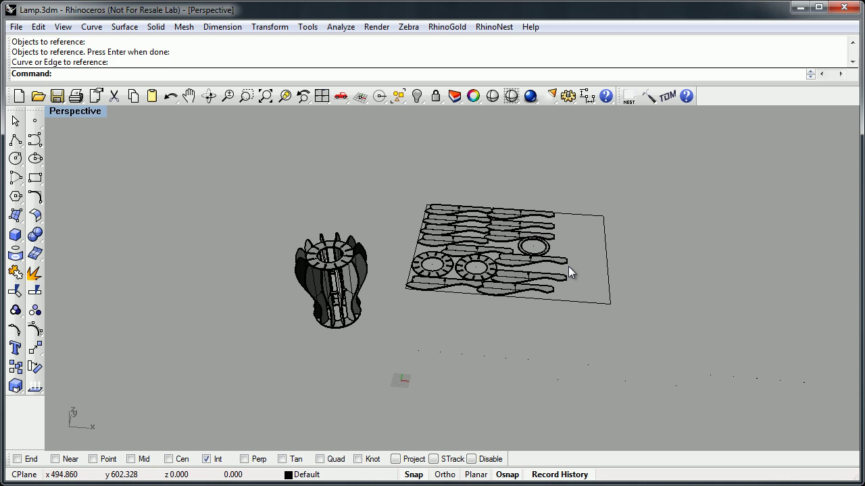
pyautogui.scroll(3, 593, 236)
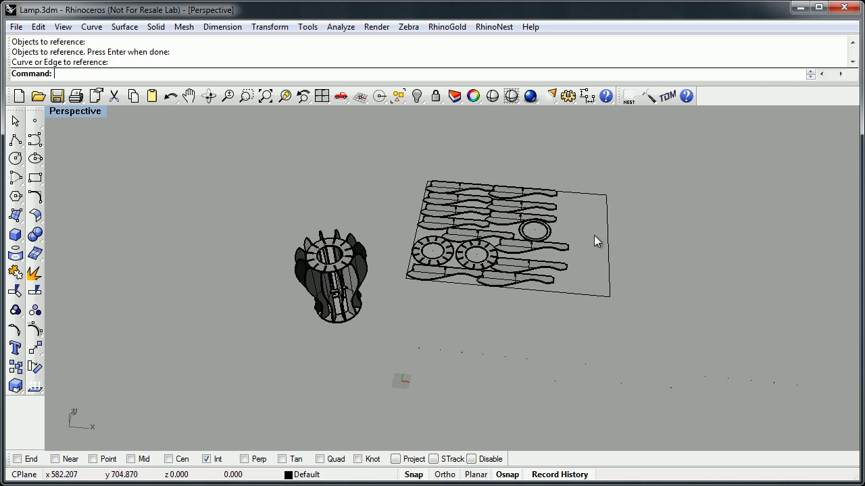
pyautogui.moveTo(585, 248); pyautogui.dragTo(548, 216, button='right')
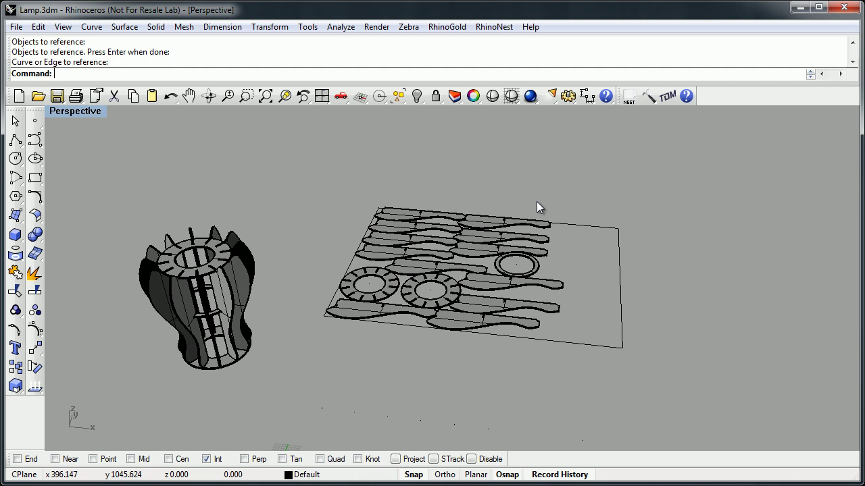
# Reopen the Grasshopper window and shift it clear of the nested lamp parts.
pyautogui.write('G')
pyautogui.press('Return')
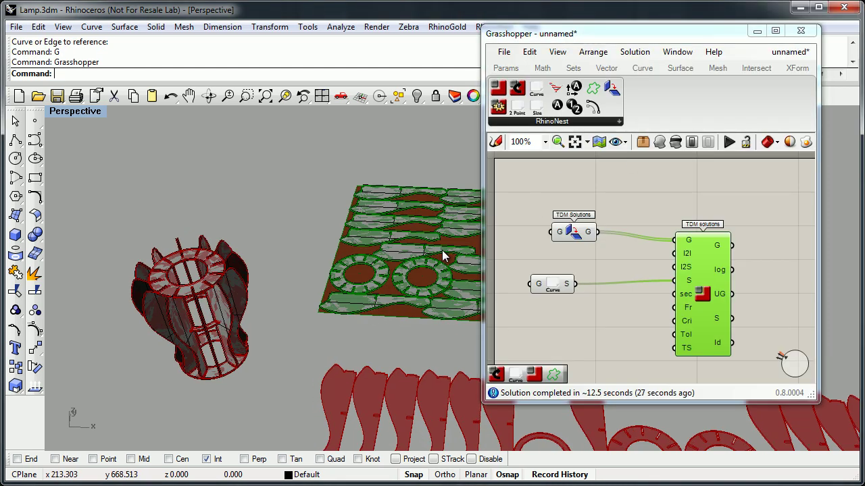
pyautogui.scroll(-3, 443, 254)
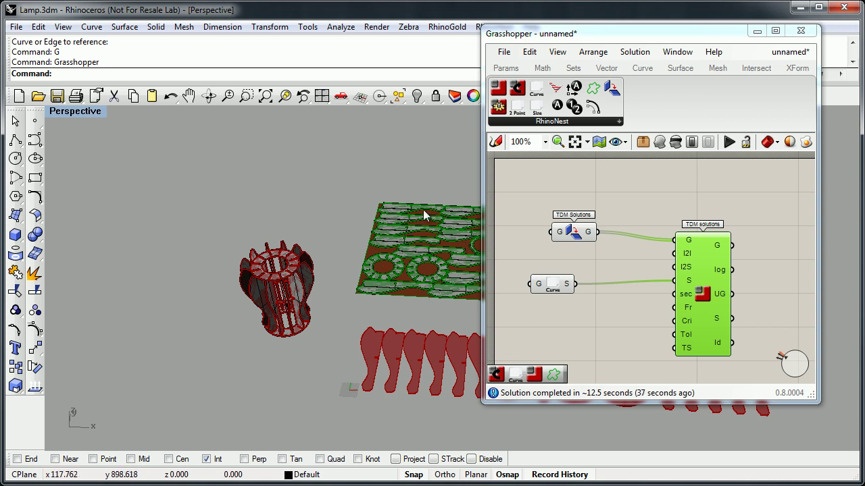
pyautogui.moveTo(616, 30); pyautogui.dragTo(651, 69)
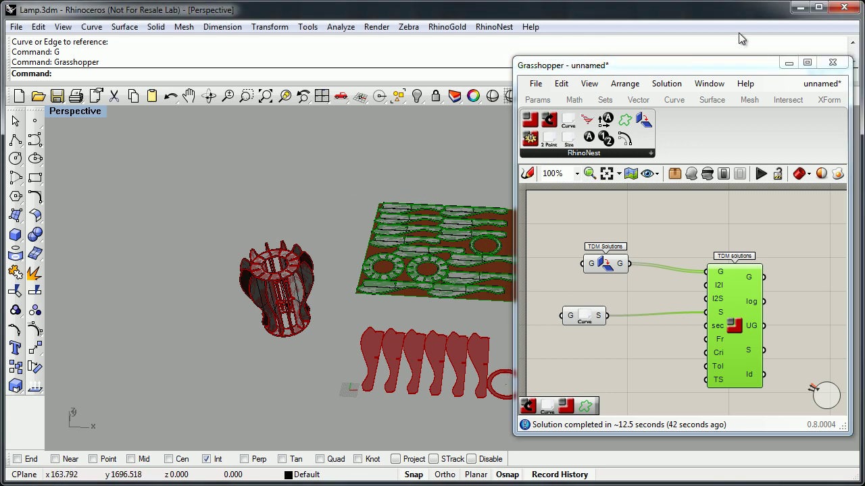
pyautogui.click(535, 84)
pyautogui.click(361, 140)
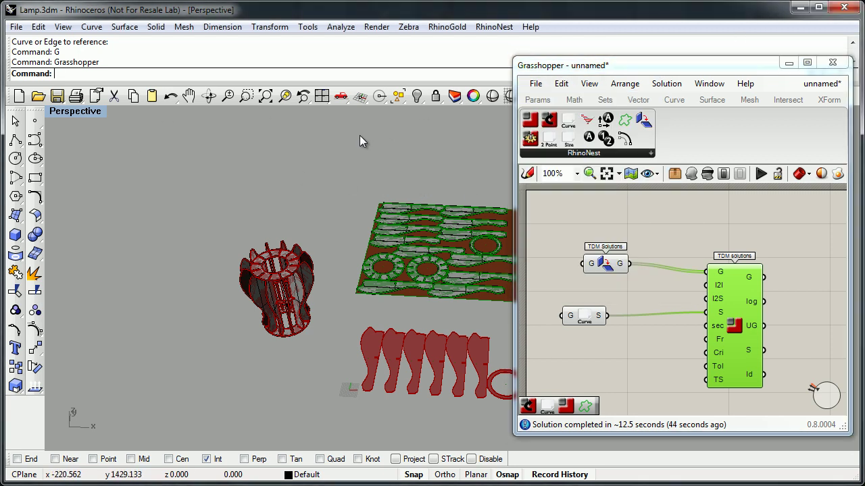
# Open Furniture.3dm from the RhinoNest within Grasshopper folder in Rhino.
pyautogui.click(37, 96)
pyautogui.click(441, 280)
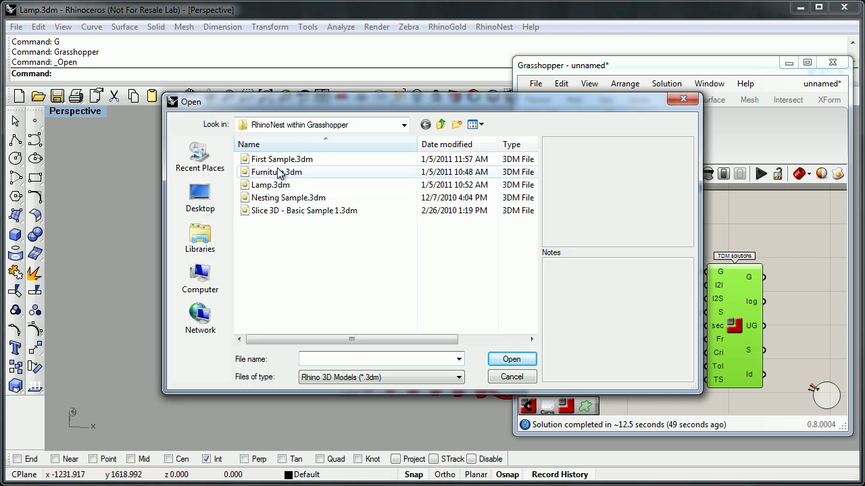
pyautogui.doubleClick(278, 173)
# Examine the furniture unit's doors, shelves and panels from several angles in the rendered display.
pyautogui.moveTo(233, 282)
pyautogui.mouseDown(button='right')
pyautogui.moveTo(260, 225)
pyautogui.moveTo(262, 297)
pyautogui.mouseUp(button='right')
pyautogui.scroll(10, 195, 318)
pyautogui.moveTo(206, 326); pyautogui.dragTo(240, 268, button='right')
pyautogui.scroll(5, 254, 210)
pyautogui.scroll(-7, 255, 211)
pyautogui.middleClick(260, 215)
pyautogui.click(276, 224)
pyautogui.scroll(8, 236, 219)
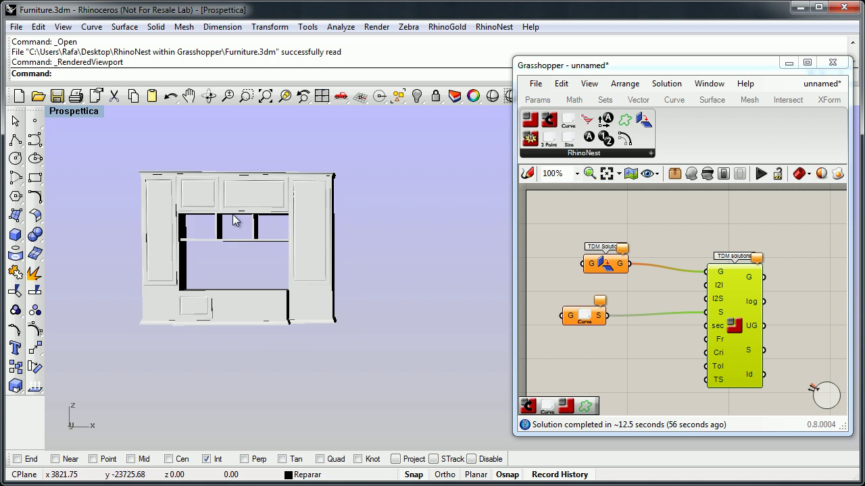
pyautogui.scroll(-8, 210, 195)
pyautogui.scroll(6, 193, 193)
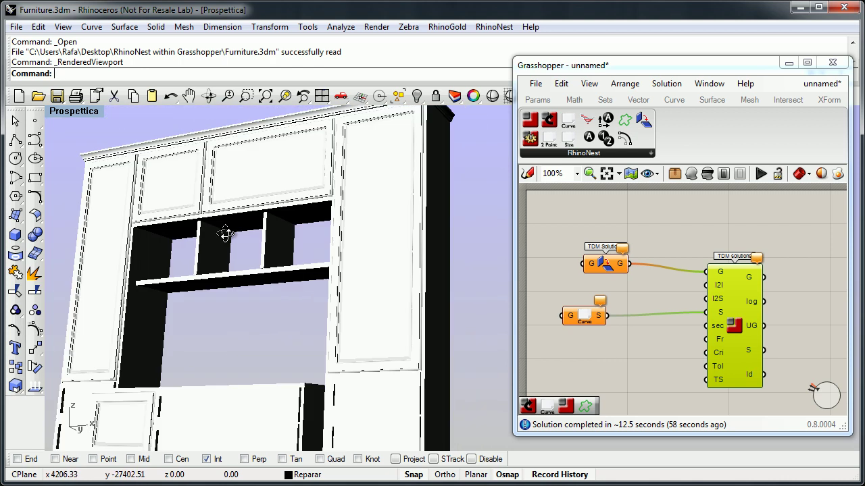
pyautogui.scroll(-5, 304, 245)
pyautogui.scroll(-3, 300, 250)
# Switch the Prospettica viewport to shaded display and select all of the furniture's polysurfaces.
pyautogui.middleClick(299, 250)
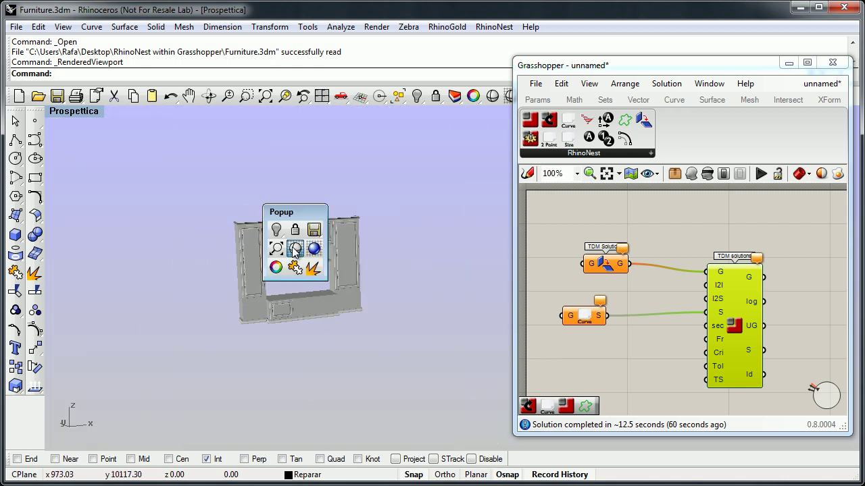
pyautogui.click(297, 239)
pyautogui.moveTo(289, 264); pyautogui.dragTo(205, 220, button='right')
pyautogui.moveTo(200, 212); pyautogui.dragTo(396, 386)
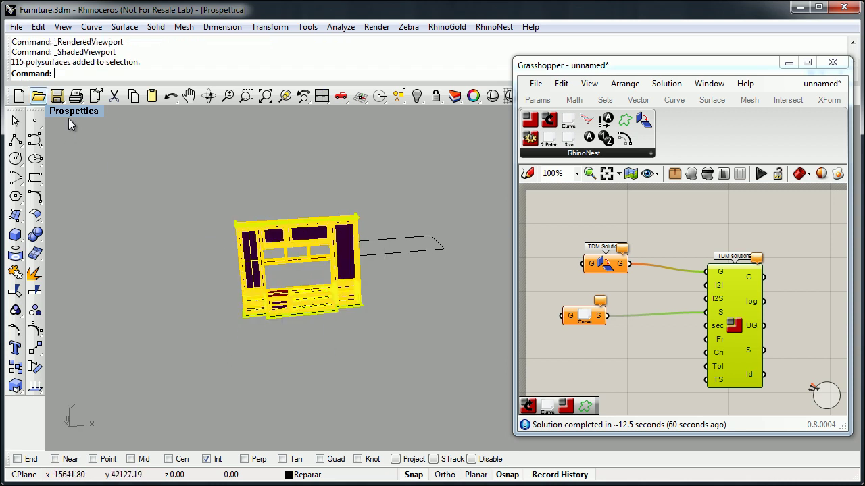
# Reference all of the furniture's polysurfaces as multiple geometries for the RhinoNest component that lays 3D parts flat.
pyautogui.click(276, 212)
pyautogui.moveTo(351, 231); pyautogui.dragTo(324, 213, button='right')
pyautogui.rightClick(594, 263)
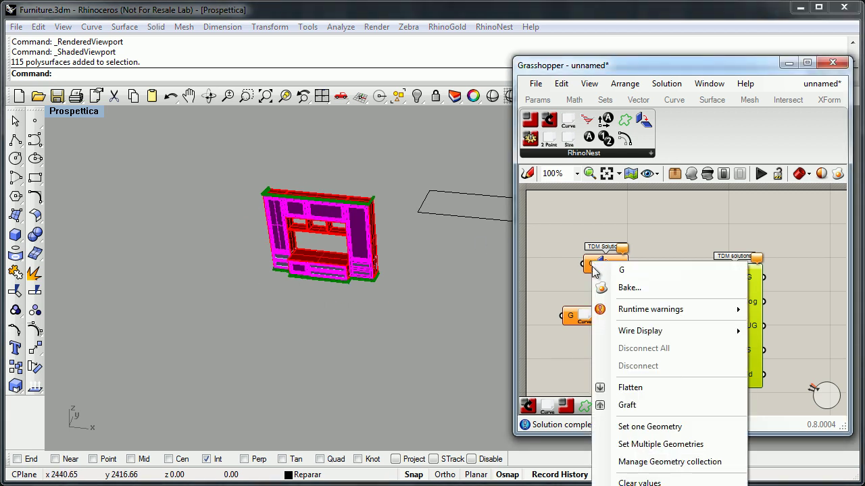
pyautogui.click(653, 444)
pyautogui.moveTo(217, 158); pyautogui.dragTo(406, 315)
pyautogui.press('Return')
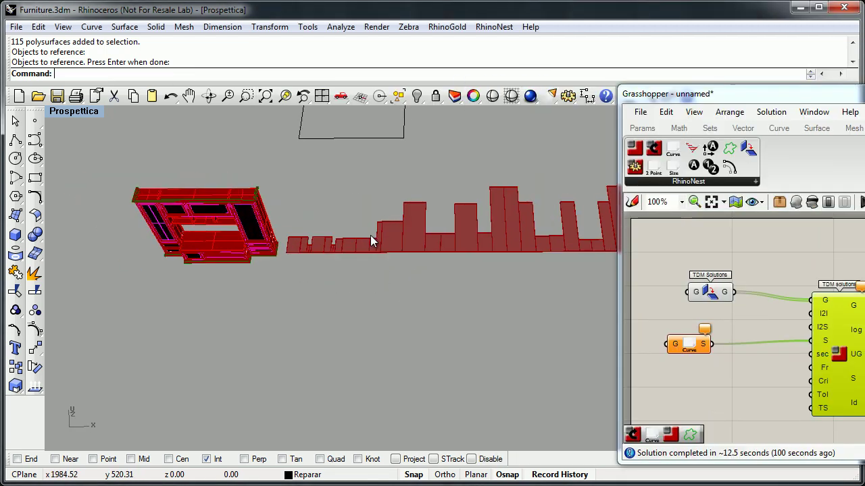
# Assign the rectangle behind the flattened furniture parts as the single curve of the nesting sheet component.
pyautogui.moveTo(287, 271); pyautogui.dragTo(337, 232, button='right')
pyautogui.scroll(5, 338, 232)
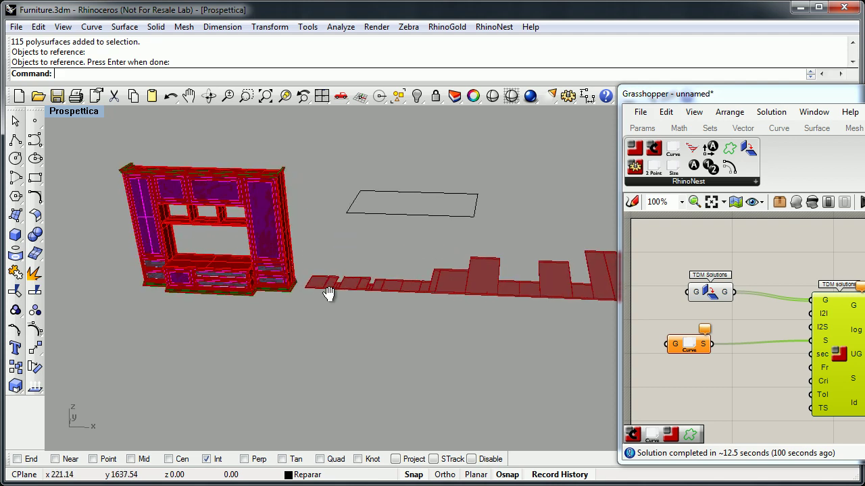
pyautogui.moveTo(357, 328); pyautogui.dragTo(283, 310, button='right')
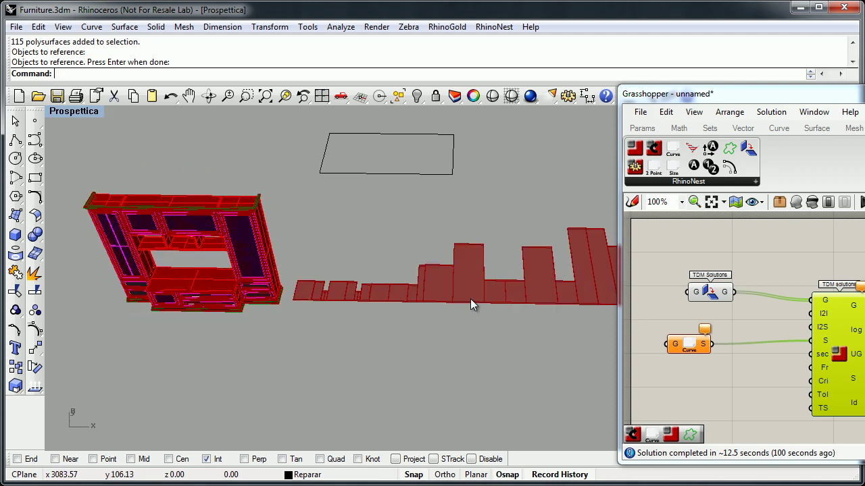
pyautogui.moveTo(416, 295); pyautogui.dragTo(634, 306, button='right')
pyautogui.rightClick(672, 344)
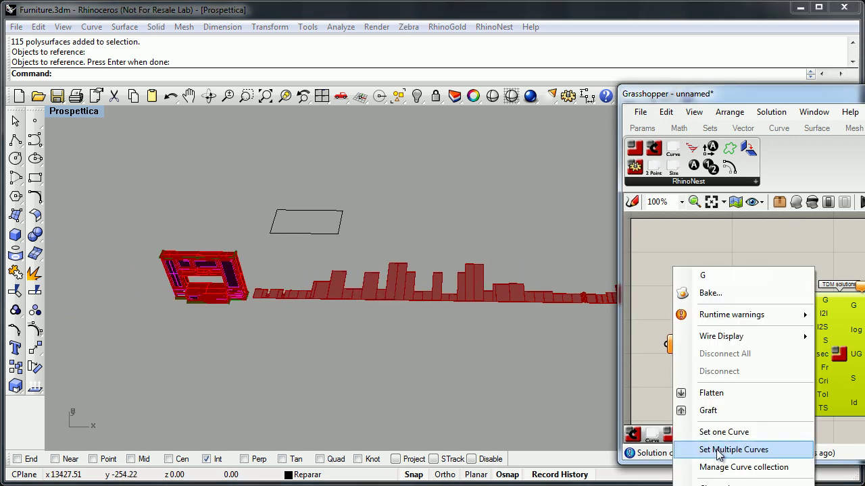
pyautogui.click(728, 432)
pyautogui.click(286, 235)
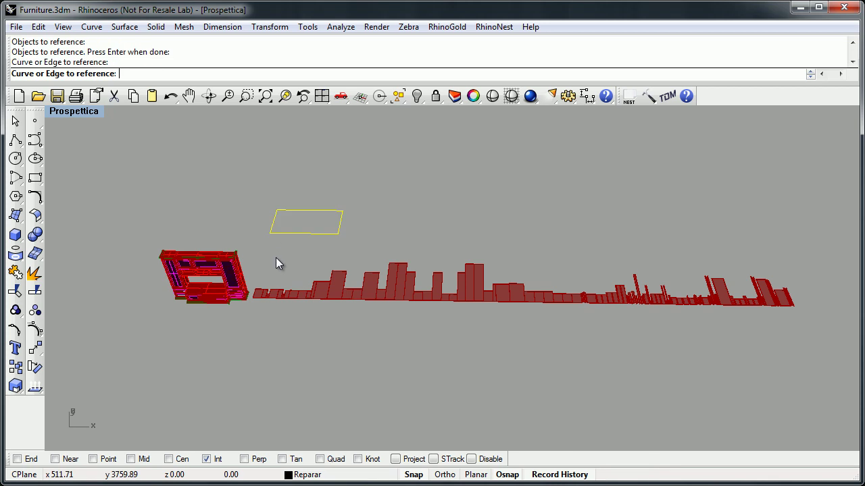
# Bake the nested furniture parts into the Rhino model and close the Grasshopper window.
pyautogui.moveTo(356, 79); pyautogui.dragTo(585, 71)
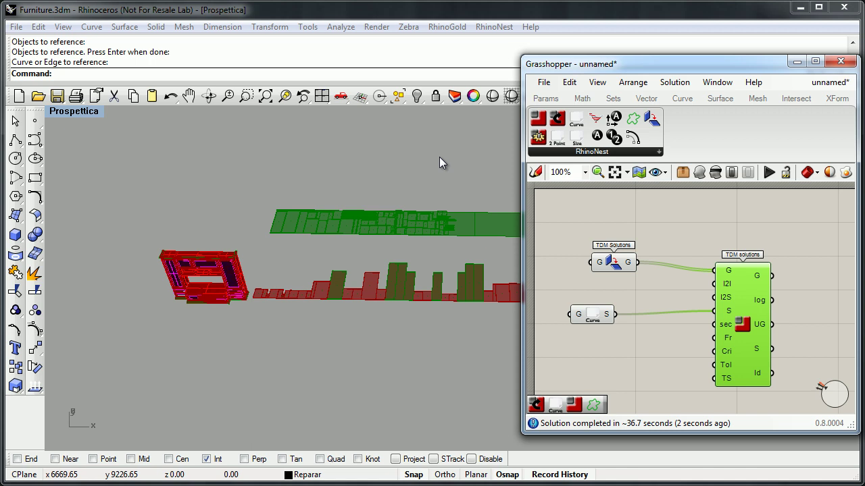
pyautogui.keyDown('shift'); pyautogui.moveTo(422, 197); pyautogui.dragTo(401, 254, button='right'); pyautogui.keyUp('shift')
pyautogui.scroll(2, 354, 236)
pyautogui.scroll(11, 177, 276)
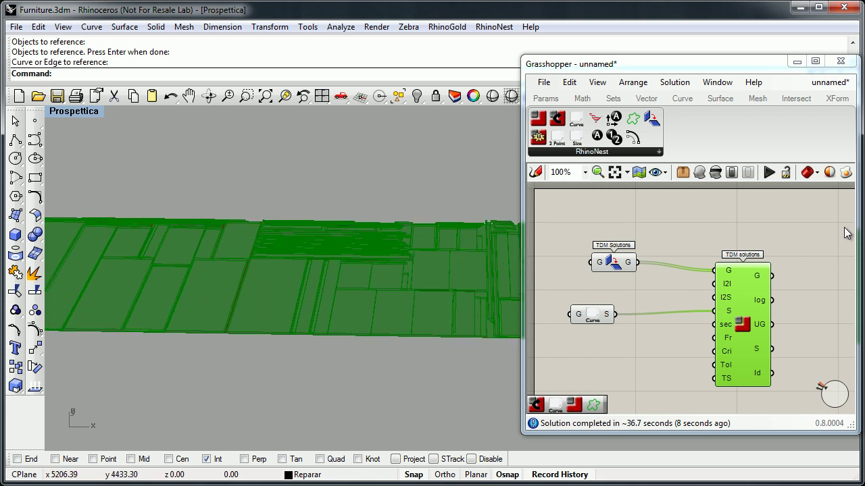
pyautogui.click(406, 193)
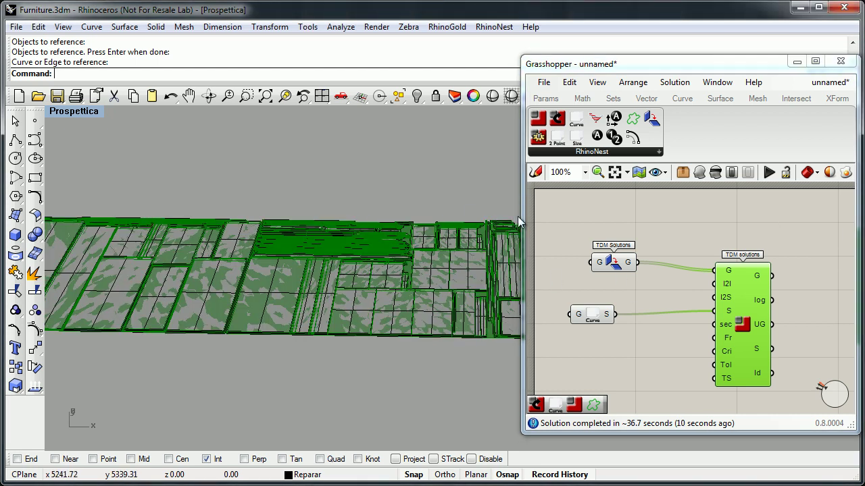
pyautogui.click(840, 61)
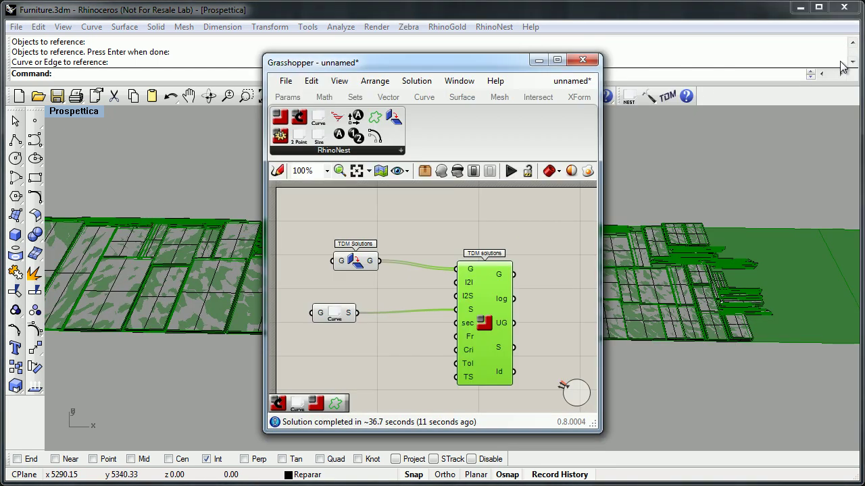
pyautogui.click(582, 60)
# Examine the baked furniture panels on the nested sheets and compare them with the original unit.
pyautogui.moveTo(425, 233); pyautogui.dragTo(566, 265, button='right')
pyautogui.scroll(-5, 407, 234)
pyautogui.scroll(-15, 556, 260)
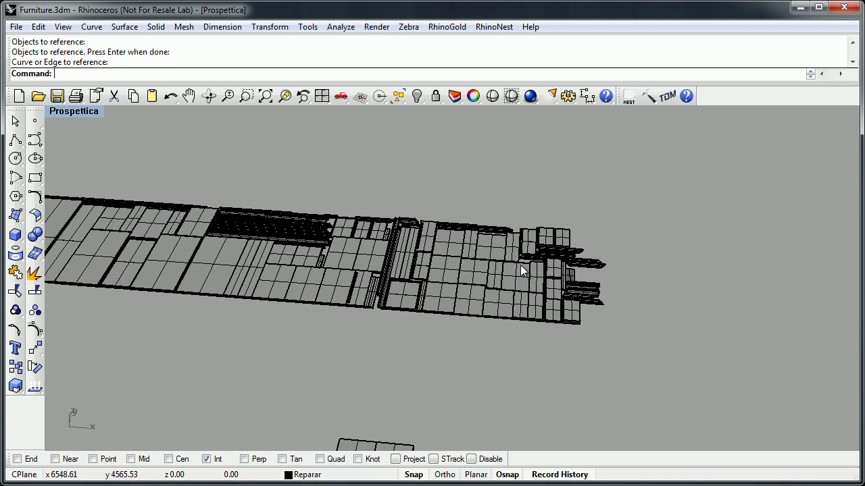
pyautogui.keyDown('shift'); pyautogui.moveTo(442, 319); pyautogui.dragTo(484, 227, button='right'); pyautogui.keyUp('shift')
pyautogui.scroll(5, 425, 264)
pyautogui.keyDown('shift'); pyautogui.moveTo(393, 245); pyautogui.dragTo(401, 244, button='right'); pyautogui.keyUp('shift')
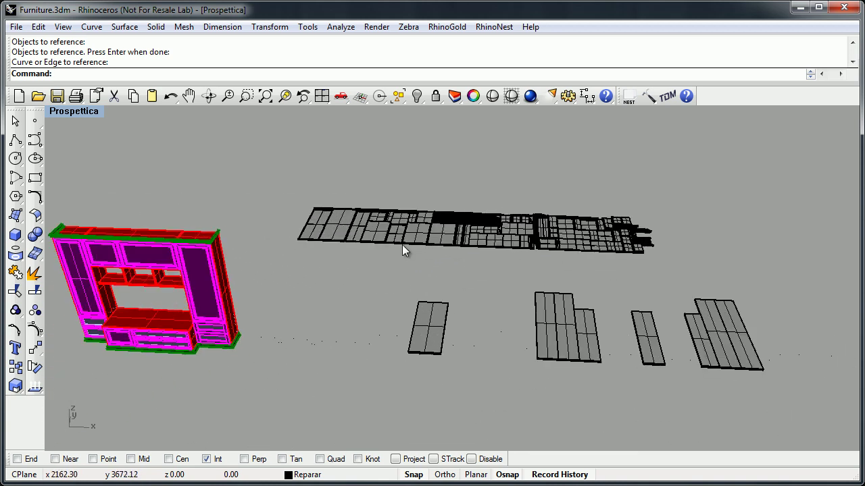
# Open Slice 3D - Basic Sample 1.3dm without saving the changes to Furniture.3dm.
pyautogui.click(38, 95)
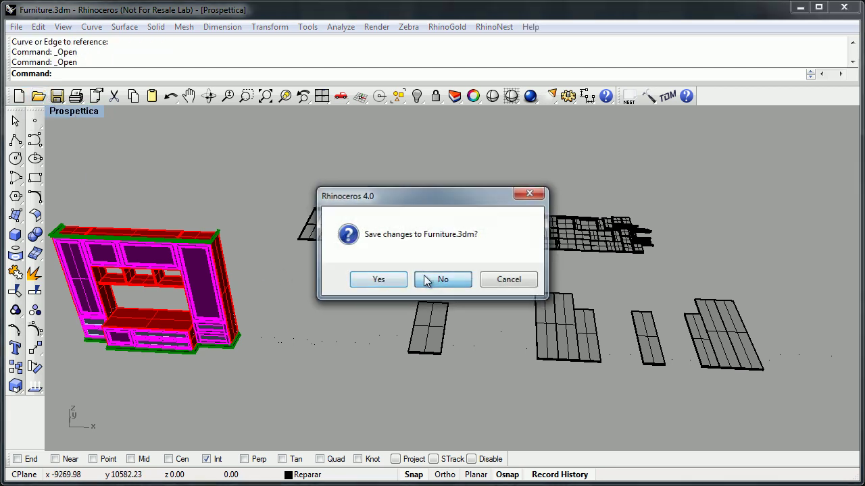
pyautogui.click(425, 280)
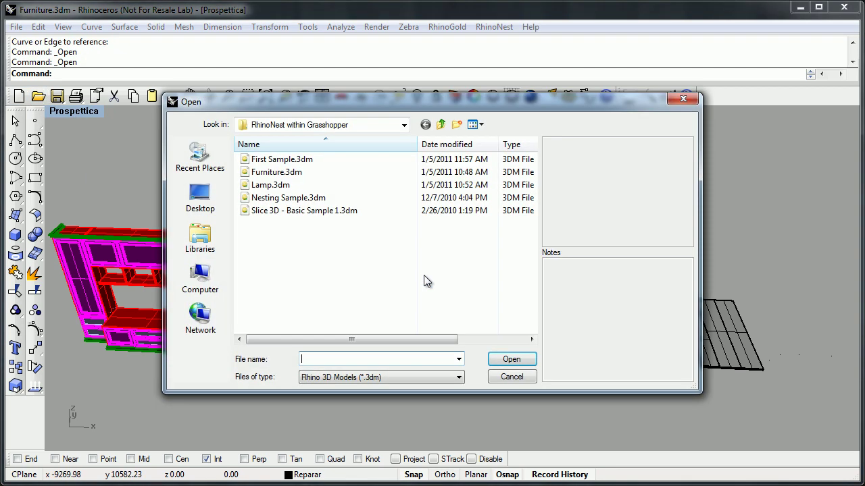
pyautogui.click(274, 211)
pyautogui.doubleClick(274, 212)
pyautogui.moveTo(428, 277); pyautogui.dragTo(548, 260, button='right')
pyautogui.scroll(-7, 445, 272)
pyautogui.scroll(8, 446, 272)
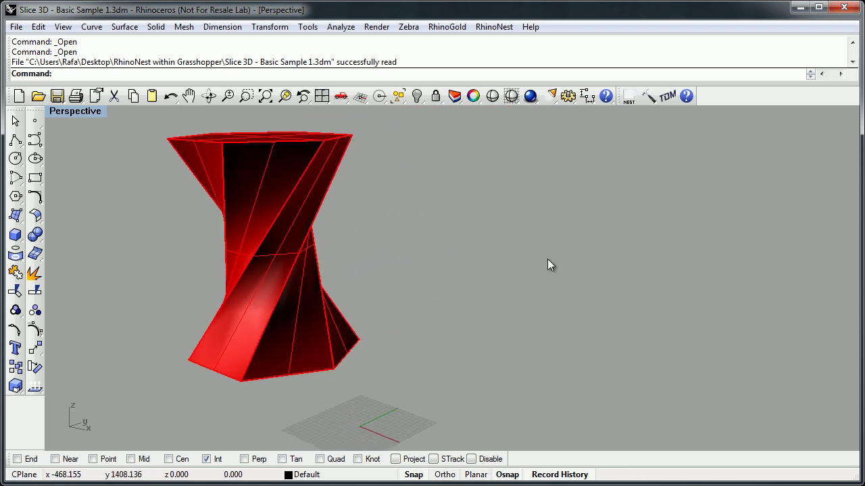
pyautogui.scroll(-5, 548, 260)
pyautogui.moveTo(442, 287); pyautogui.dragTo(507, 323, button='right')
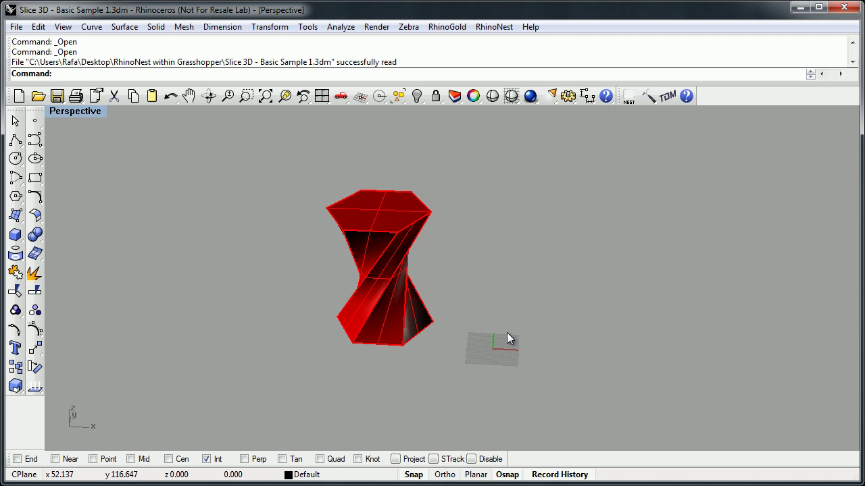
# Reopen Grasshopper, shift its window clear of the twisted solid and start a new empty definition.
pyautogui.write('G')
pyautogui.press('Return')
pyautogui.moveTo(479, 68); pyautogui.dragTo(699, 50)
pyautogui.click(505, 63)
pyautogui.click(540, 77)
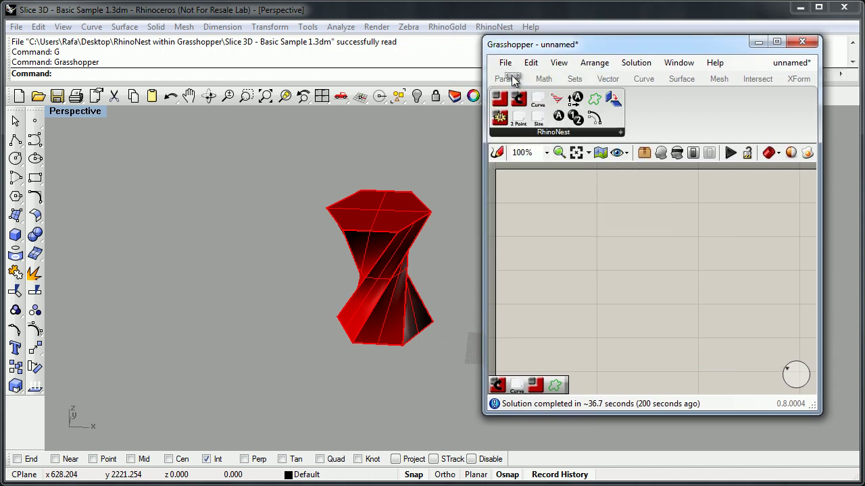
pyautogui.moveTo(419, 261); pyautogui.dragTo(321, 281, button='right')
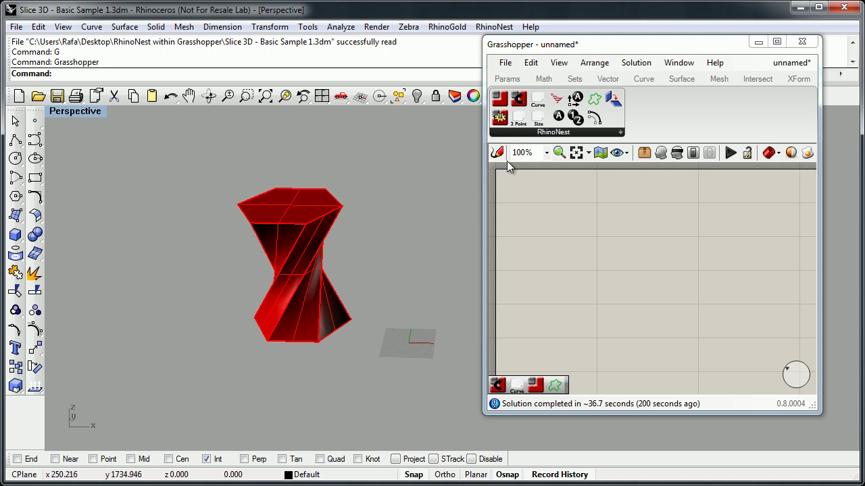
# Place the RhinoNest slice component on the canvas and reference the twisted solid as its single Brep.
pyautogui.click(554, 104)
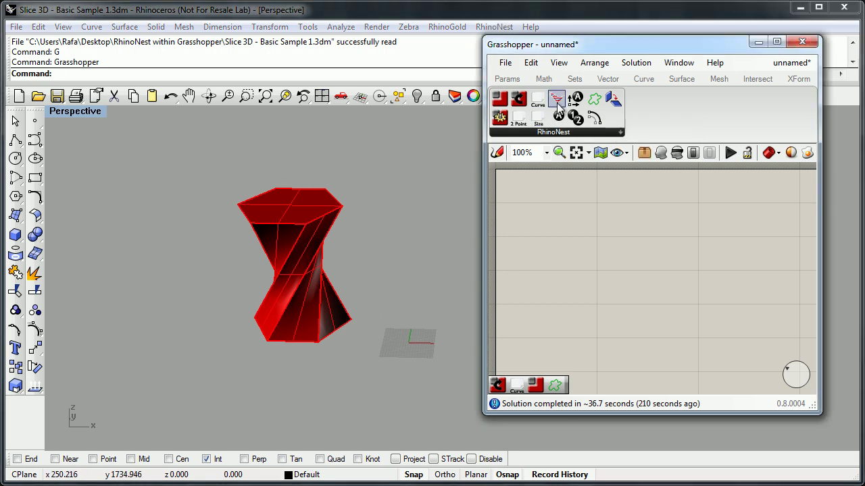
pyautogui.moveTo(555, 101); pyautogui.dragTo(624, 282)
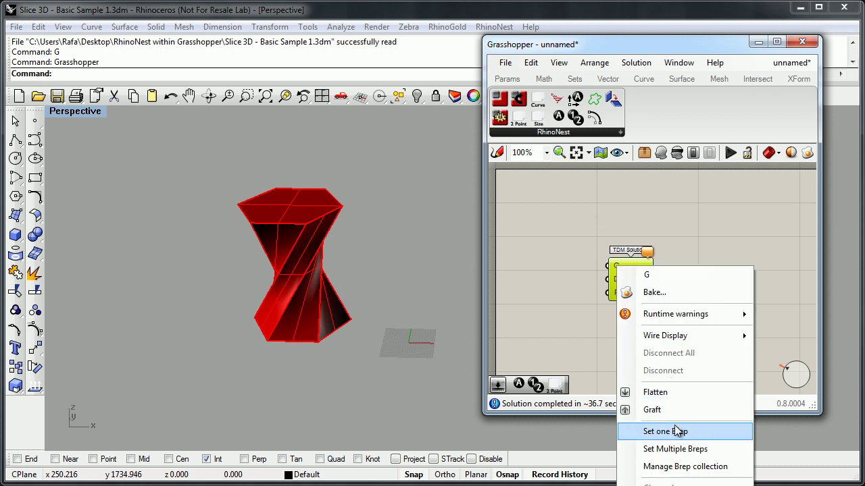
pyautogui.click(676, 432)
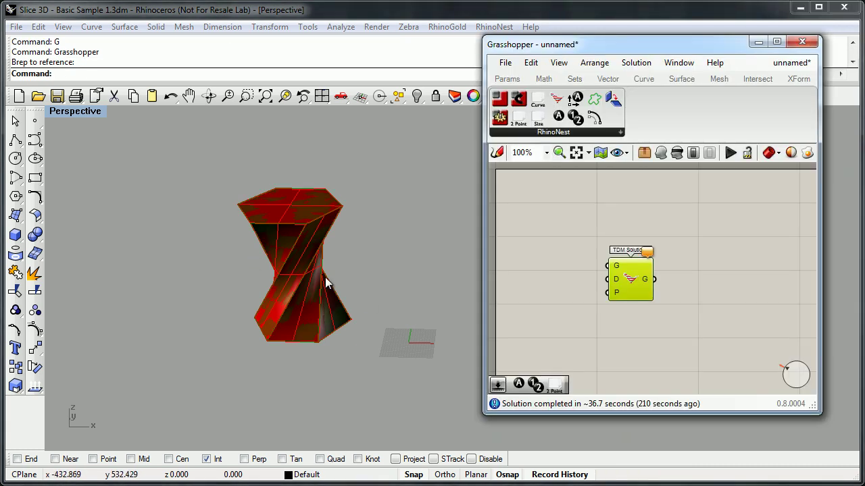
pyautogui.click(282, 234)
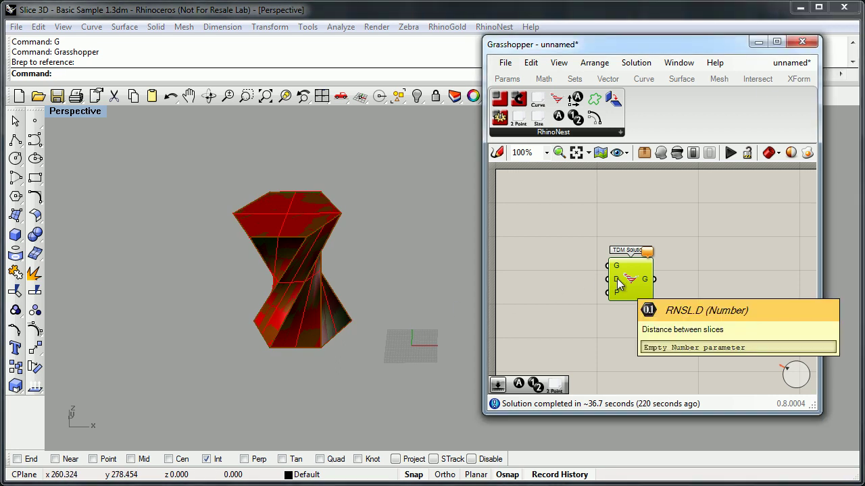
# Add a number slider to the canvas and reposition the slice component beside it.
pyautogui.moveTo(618, 282); pyautogui.dragTo(649, 273)
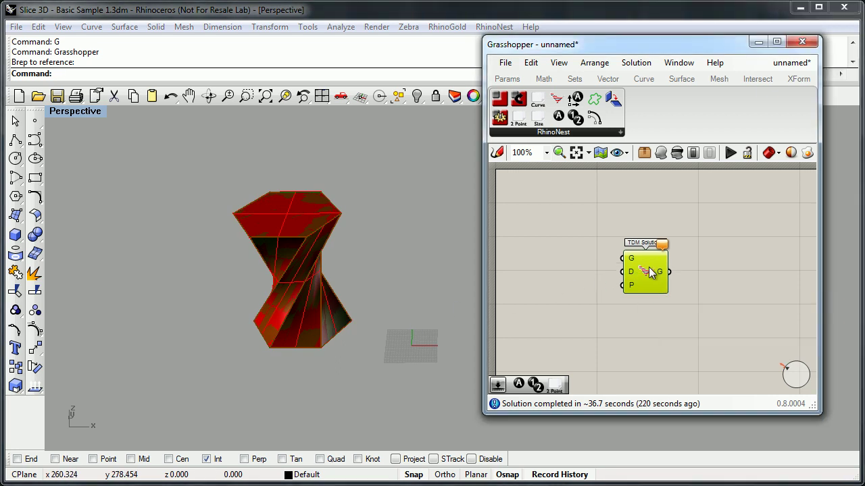
pyautogui.click(512, 79)
pyautogui.moveTo(742, 100); pyautogui.dragTo(559, 260)
pyautogui.moveTo(635, 271); pyautogui.dragTo(652, 242)
pyautogui.rightClick(643, 244)
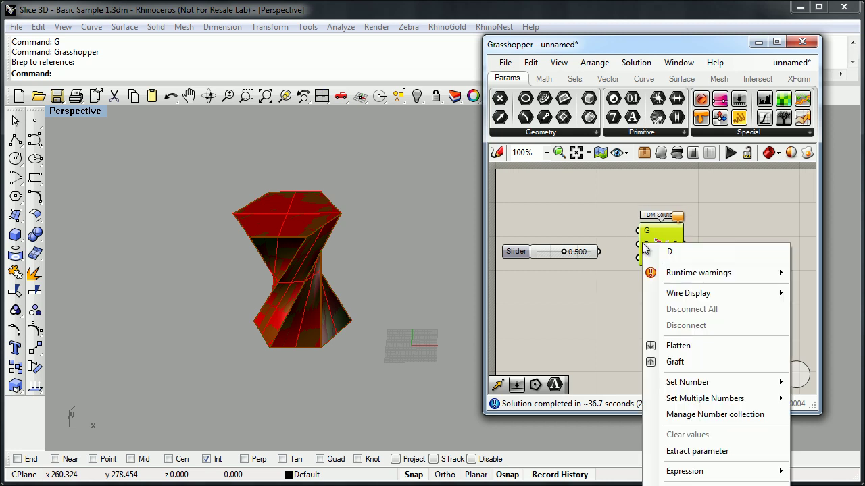
pyautogui.click(563, 269)
# Configure the slider for integers with an upper limit of 50, set it to 36 and connect it to the slice distance input.
pyautogui.rightClick(558, 252)
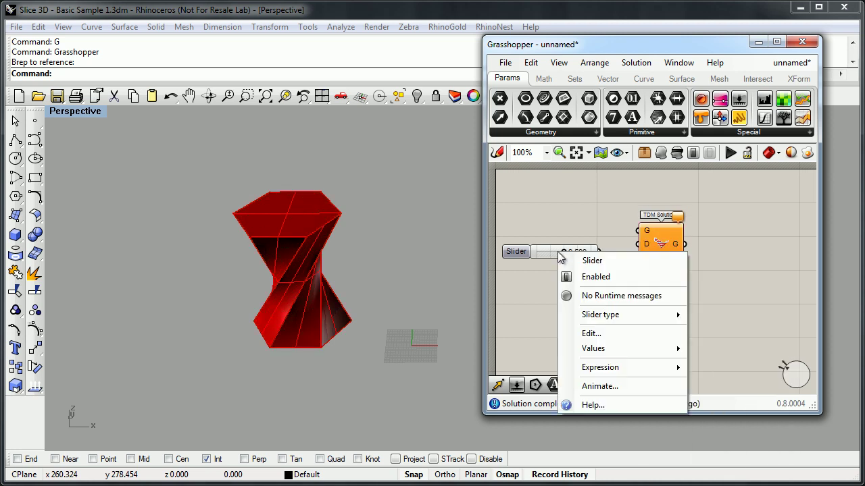
pyautogui.click(606, 338)
pyautogui.click(627, 257)
pyautogui.click(621, 282)
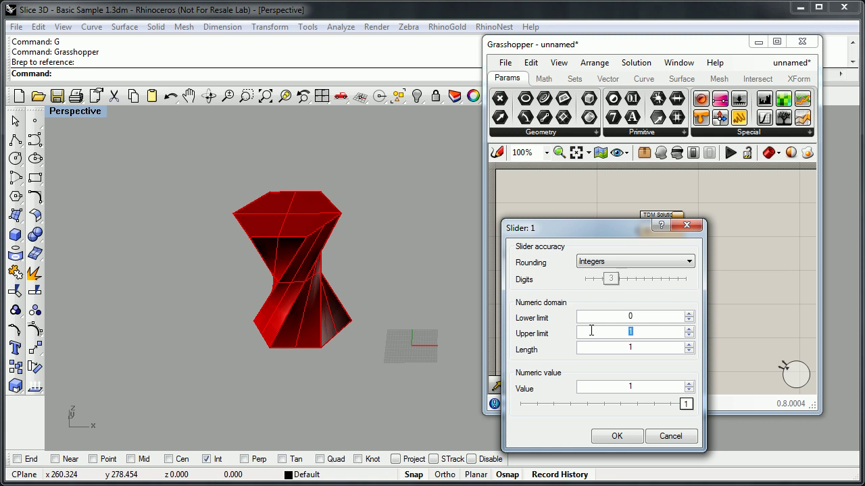
pyautogui.click(625, 345)
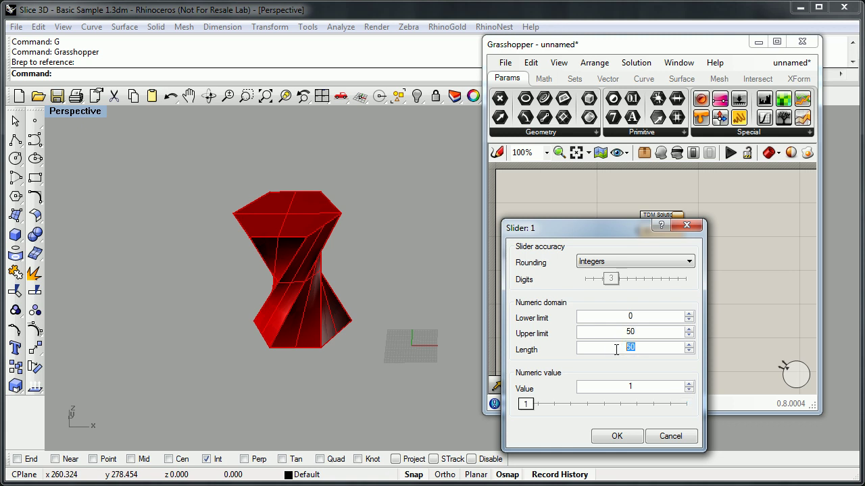
pyautogui.click(617, 437)
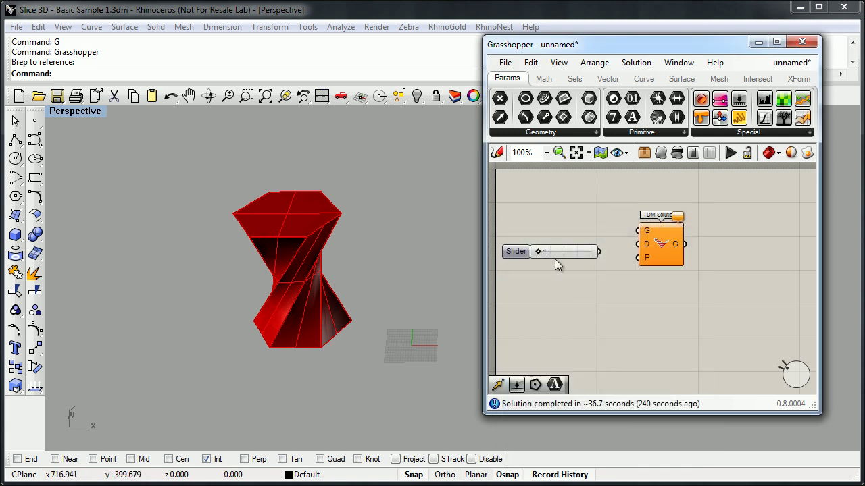
pyautogui.moveTo(579, 258); pyautogui.dragTo(635, 247)
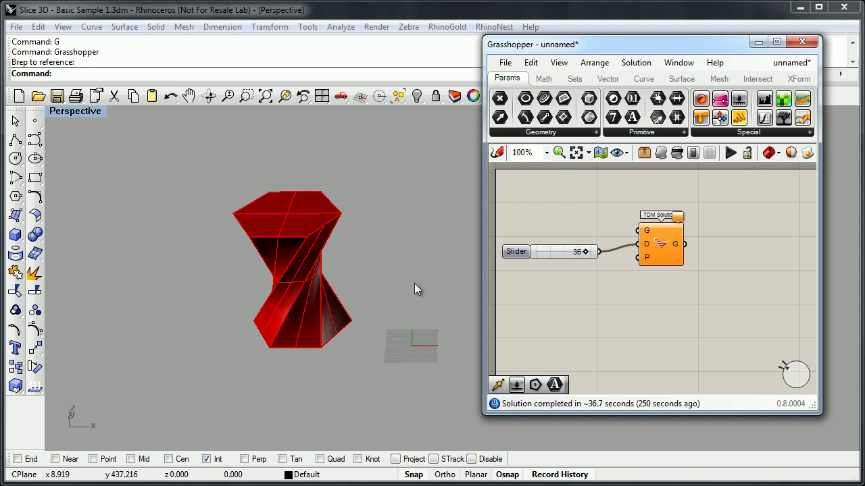
# Set the slice component's plane input to the WorldXY plane.
pyautogui.moveTo(649, 260)
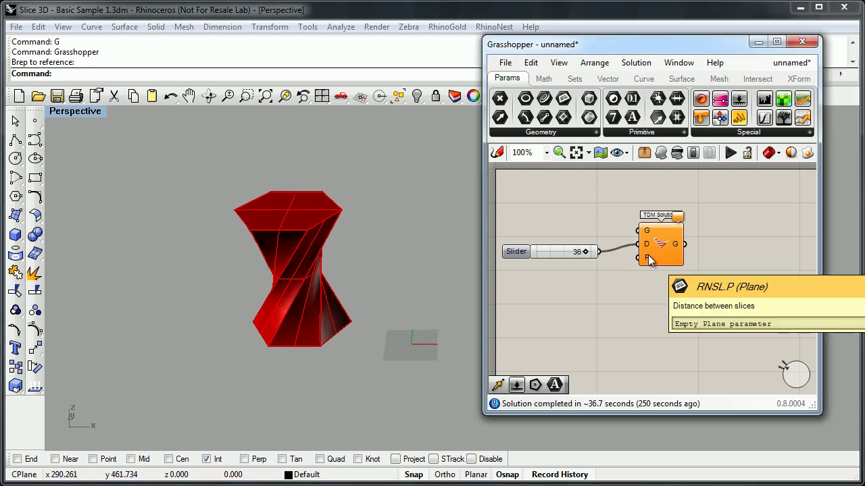
pyautogui.rightClick(648, 261)
pyautogui.click(692, 420)
pyautogui.click(92, 75)
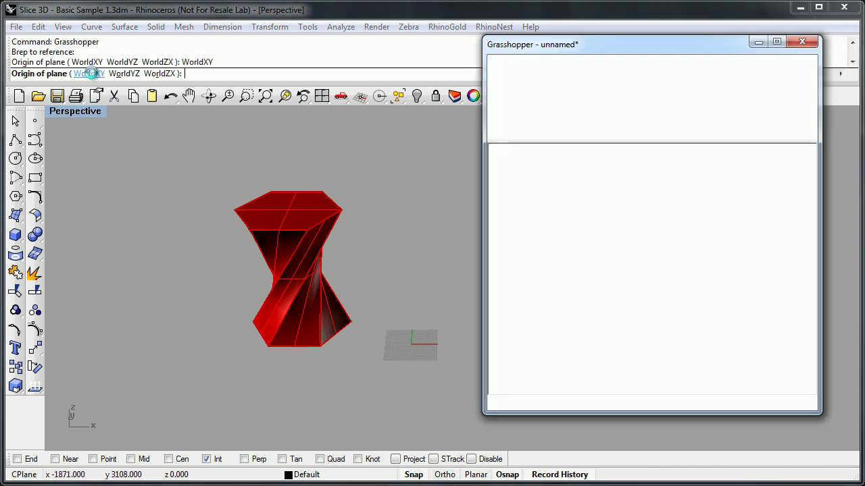
pyautogui.scroll(3, 323, 261)
pyautogui.moveTo(323, 262); pyautogui.dragTo(428, 261, button='right')
pyautogui.scroll(-3, 353, 267)
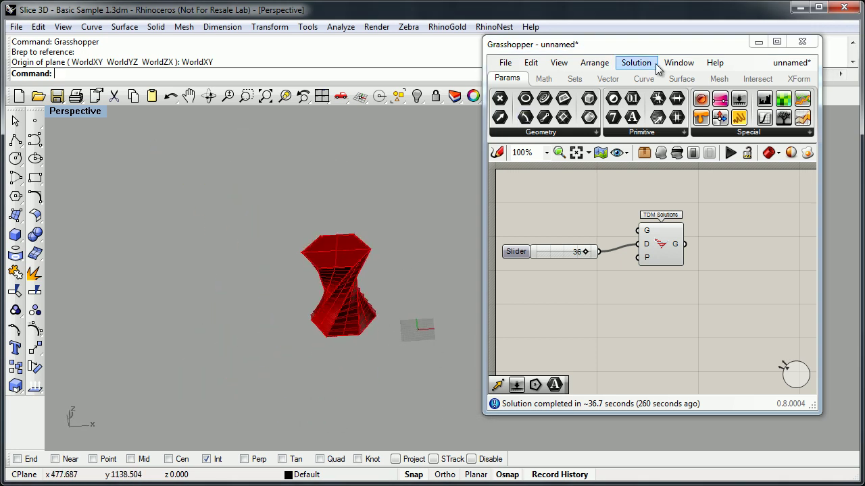
# Add a Move component for the slices and pick its translation vector so the copy sits beside the original solid.
pyautogui.click(799, 79)
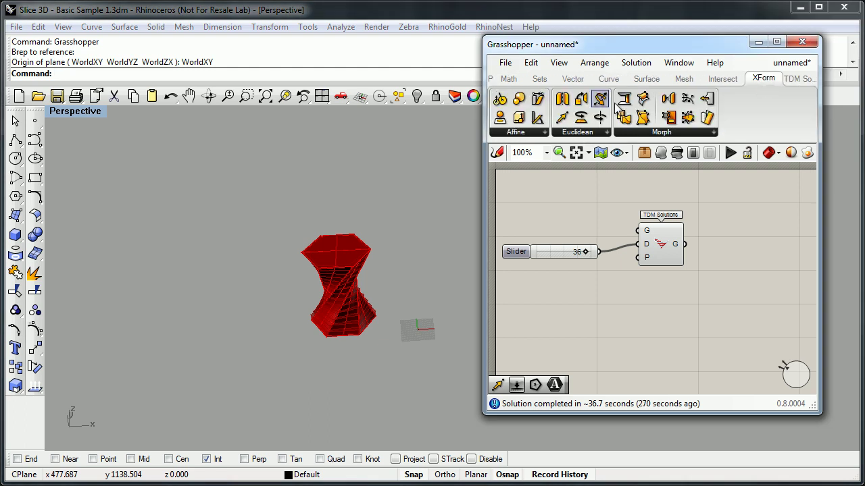
pyautogui.moveTo(561, 118); pyautogui.dragTo(744, 266)
pyautogui.rightClick(726, 273)
pyautogui.click(775, 411)
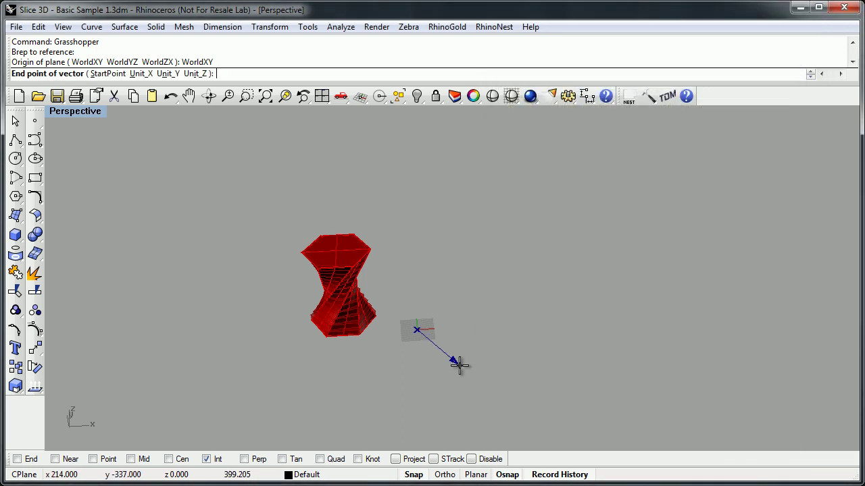
pyautogui.click(415, 399)
pyautogui.moveTo(388, 380); pyautogui.dragTo(284, 324, button='right')
pyautogui.scroll(6, 321, 293)
pyautogui.moveTo(321, 293); pyautogui.dragTo(288, 314, button='right')
# Turn off the slice component's preview and set the slice distance slider to 40.
pyautogui.rightClick(666, 244)
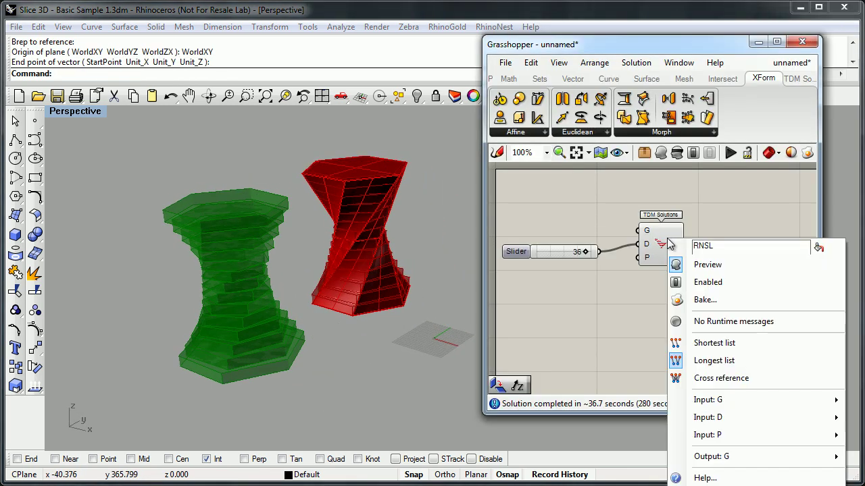
pyautogui.click(688, 266)
pyautogui.moveTo(367, 256); pyautogui.dragTo(338, 248, button='right')
pyautogui.moveTo(585, 251)
pyautogui.mouseDown()
pyautogui.moveTo(552, 254)
pyautogui.moveTo(598, 247)
pyautogui.mouseUp()
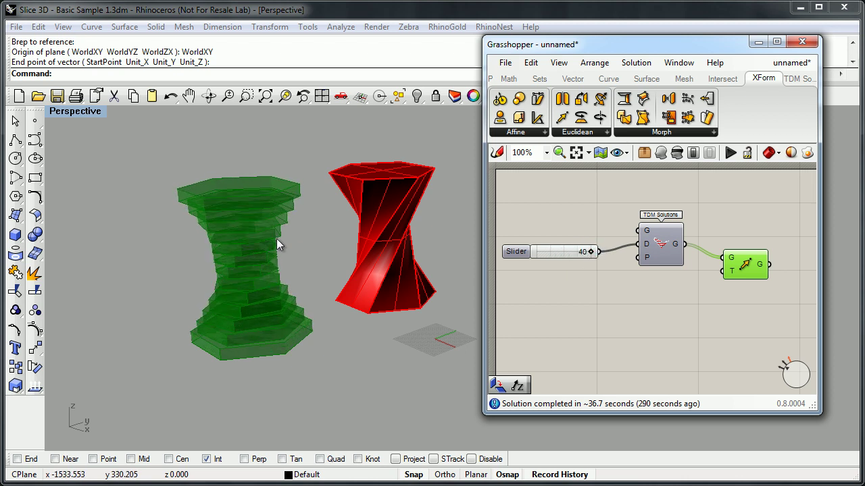
pyautogui.scroll(5, 265, 234)
pyautogui.scroll(-2, 251, 225)
pyautogui.scroll(-6, 250, 224)
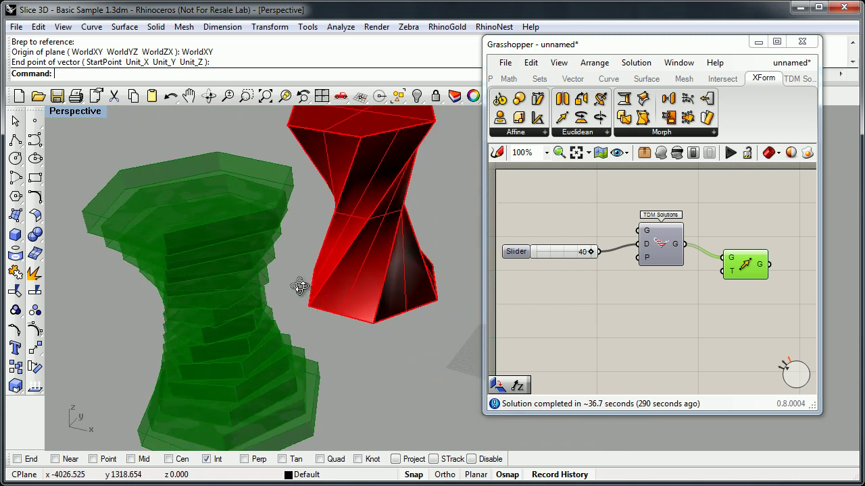
pyautogui.moveTo(267, 256); pyautogui.dragTo(318, 290, button='right')
# Add the RhinoNest component that lays parts flat and feed it the moved slices.
pyautogui.moveTo(591, 42); pyautogui.dragTo(642, 43)
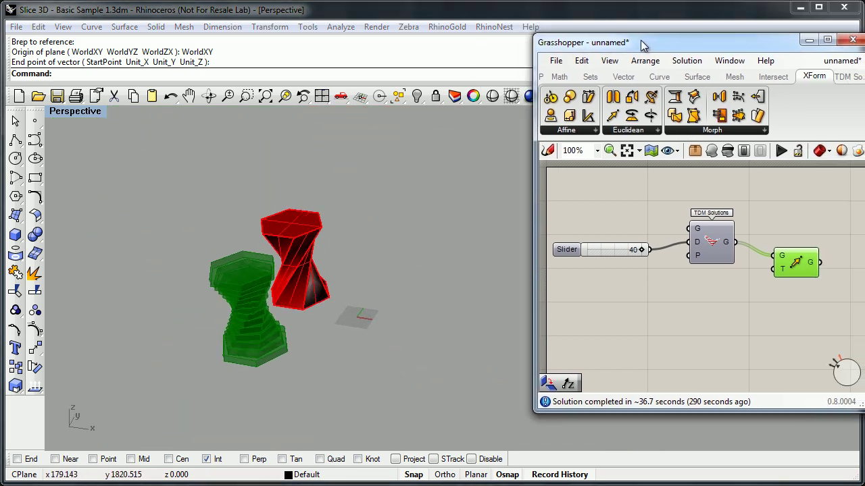
pyautogui.click(846, 75)
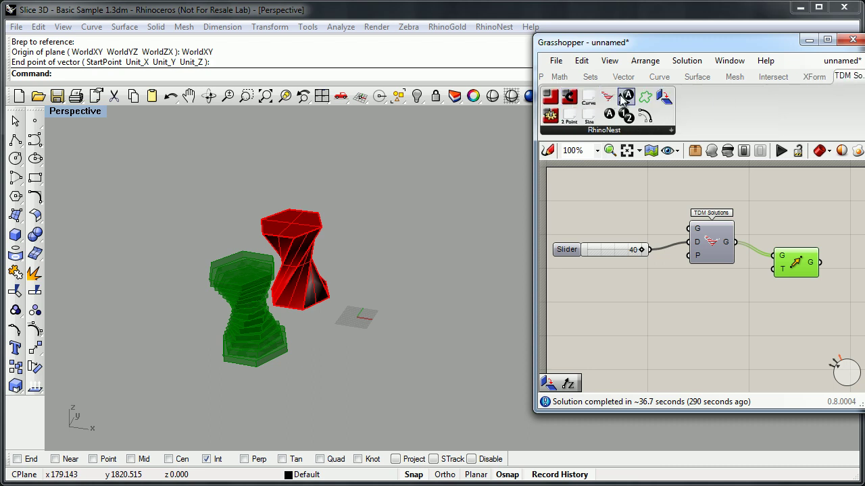
pyautogui.moveTo(663, 98); pyautogui.dragTo(755, 327)
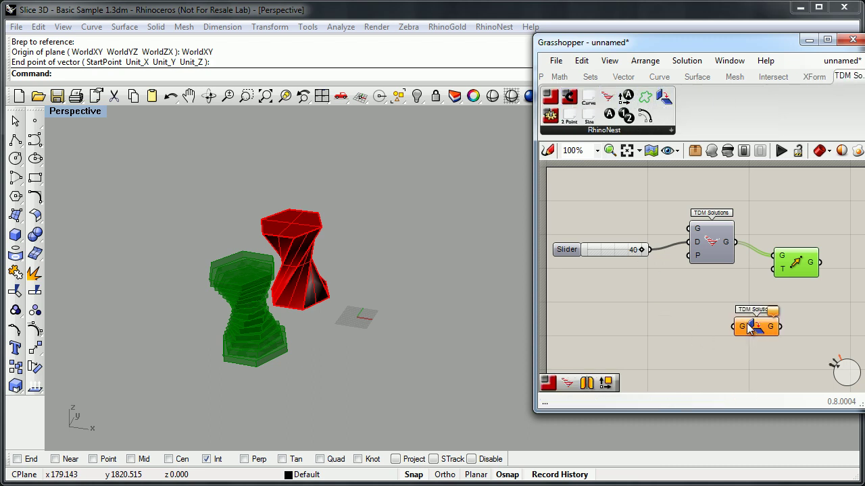
pyautogui.moveTo(696, 273); pyautogui.dragTo(608, 267, button='right')
pyautogui.moveTo(678, 317); pyautogui.dragTo(770, 323)
pyautogui.moveTo(734, 254); pyautogui.dragTo(743, 320)
pyautogui.scroll(-5, 352, 304)
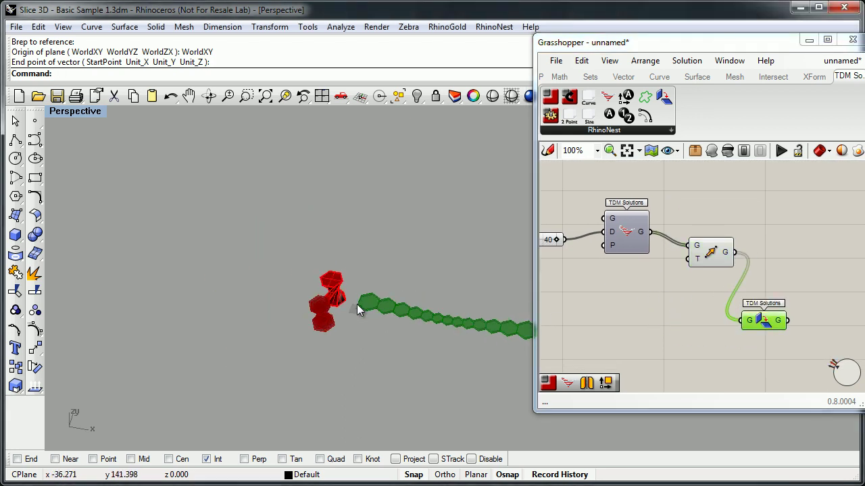
pyautogui.scroll(2, 372, 298)
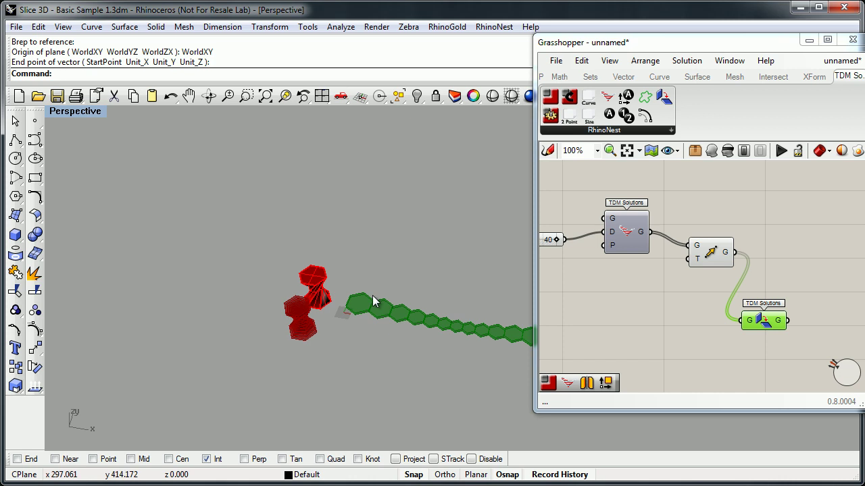
# Add a RhinoNest 2 Point sheet component to the canvas and widen the Grasshopper window.
pyautogui.click(42, 185)
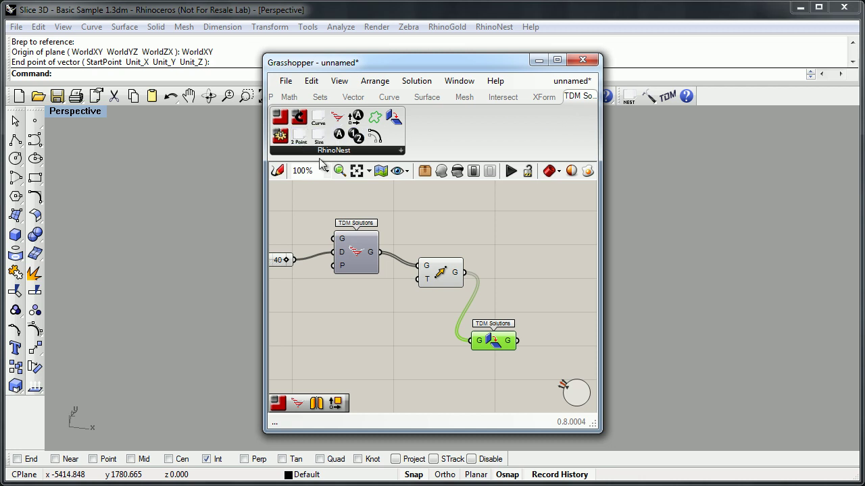
pyautogui.moveTo(305, 145); pyautogui.dragTo(535, 247)
pyautogui.moveTo(600, 275); pyautogui.dragTo(735, 275)
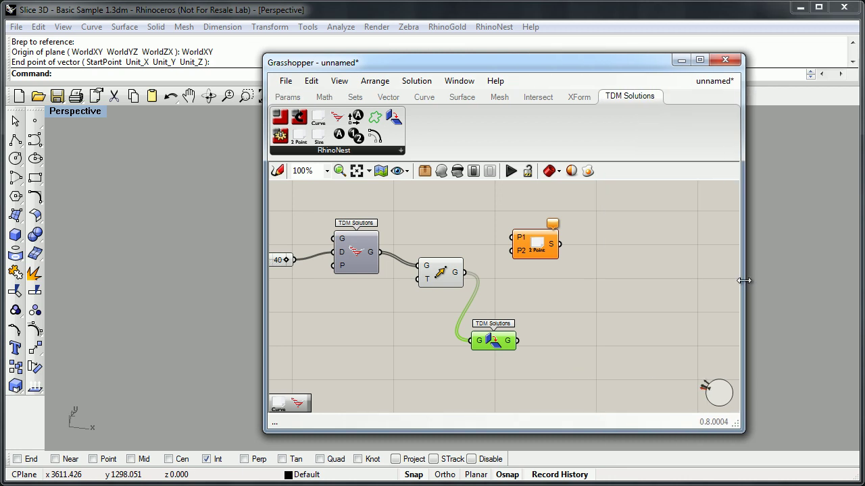
pyautogui.moveTo(518, 59); pyautogui.dragTo(626, 60)
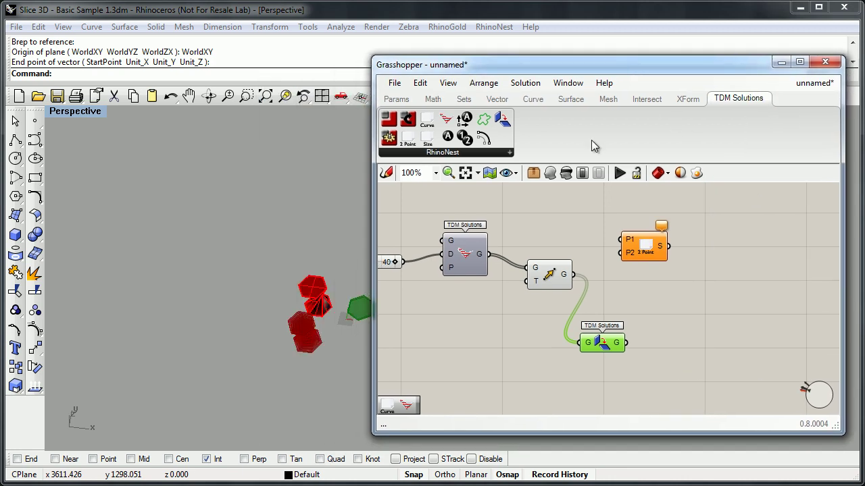
# Pick the sheet's two opposite corners, P1 and P2, in the empty area above the flattened slices.
pyautogui.rightClick(625, 239)
pyautogui.click(666, 401)
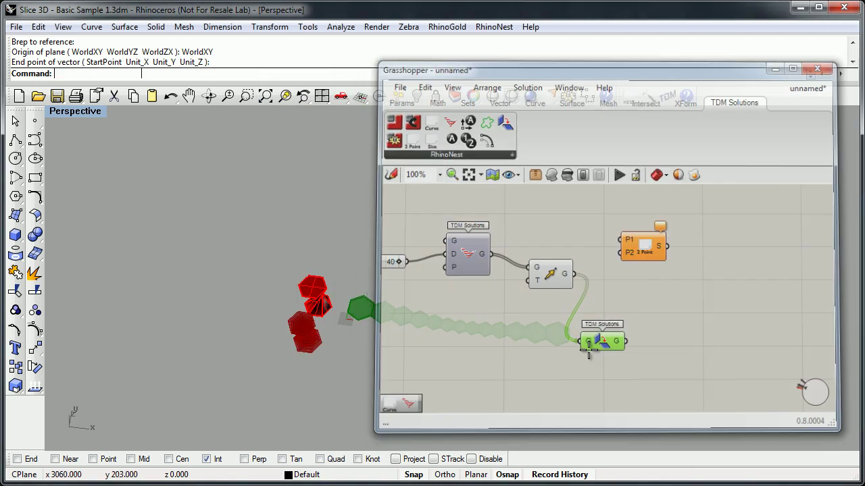
pyautogui.click(353, 274)
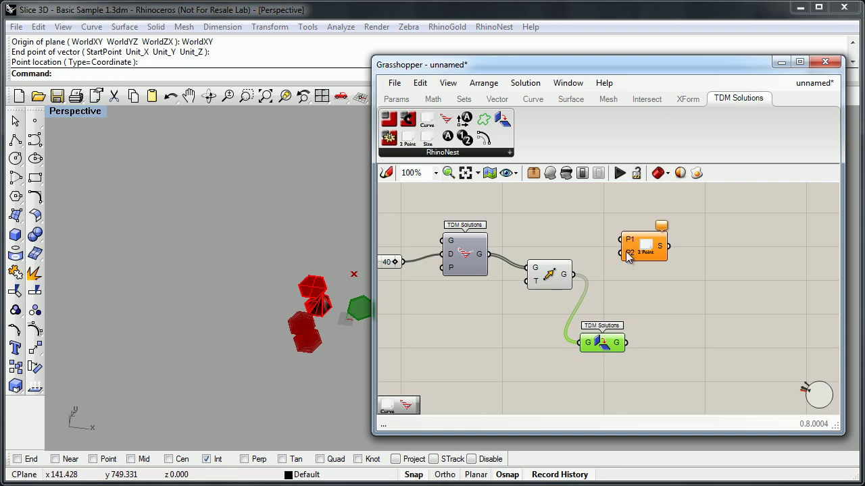
pyautogui.rightClick(627, 255)
pyautogui.click(687, 414)
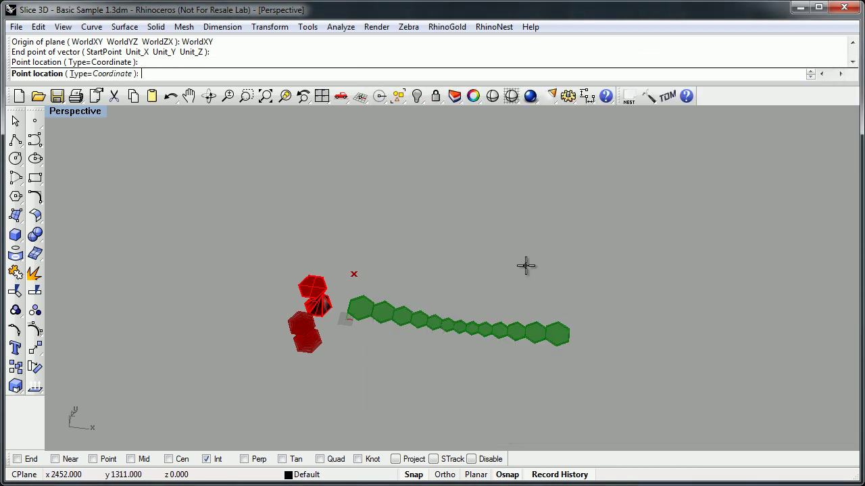
pyautogui.click(463, 223)
# Rearrange the canvas so the flattening component sits directly above the 2 Point sheet component.
pyautogui.moveTo(494, 66)
pyautogui.mouseDown()
pyautogui.moveTo(605, 76)
pyautogui.moveTo(641, 64)
pyautogui.moveTo(501, 53)
pyautogui.mouseUp()
pyautogui.moveTo(657, 228); pyautogui.dragTo(679, 256)
pyautogui.moveTo(607, 324); pyautogui.dragTo(650, 217)
pyautogui.moveTo(660, 248); pyautogui.dragTo(639, 265)
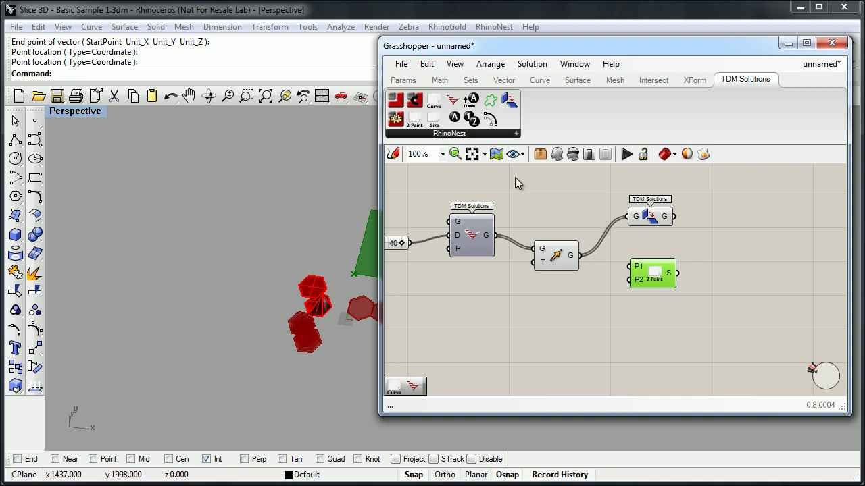
# Add the RhinoNest nesting component and connect the flattened slices to G, the sheet to S and a Fixed rotation option to Fr.
pyautogui.moveTo(403, 107); pyautogui.dragTo(760, 283)
pyautogui.moveTo(673, 217); pyautogui.dragTo(731, 235)
pyautogui.moveTo(678, 273); pyautogui.dragTo(729, 276)
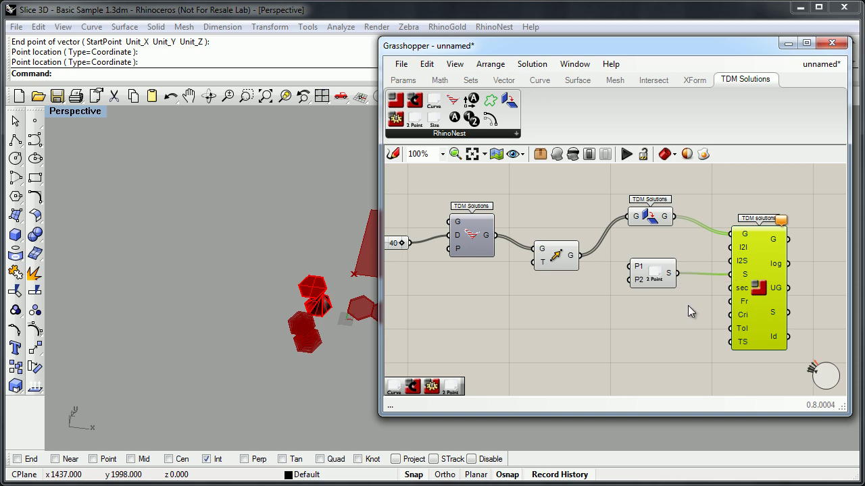
pyautogui.moveTo(414, 100); pyautogui.dragTo(715, 311)
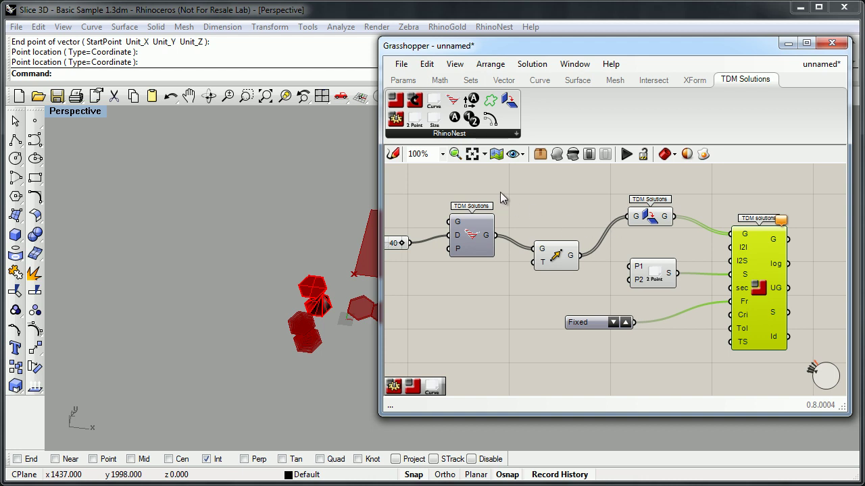
# Set the nesting component's TS text size input to 35.
pyautogui.moveTo(497, 49); pyautogui.dragTo(600, 76)
pyautogui.scroll(5, 383, 250)
pyautogui.scroll(1, 376, 234)
pyautogui.scroll(2, 260, 228)
pyautogui.scroll(-3, 259, 229)
pyautogui.moveTo(269, 268)
pyautogui.mouseDown(button='right')
pyautogui.moveTo(250, 274)
pyautogui.moveTo(269, 265)
pyautogui.mouseUp(button='right')
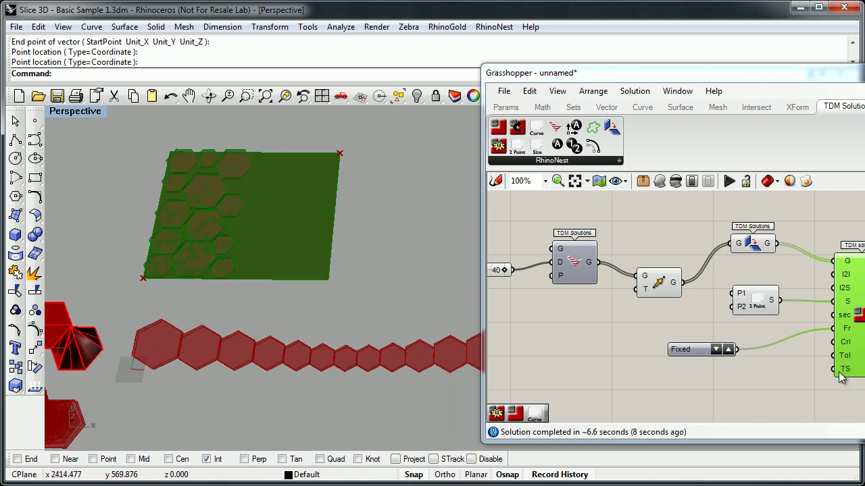
pyautogui.rightClick(841, 377)
pyautogui.moveTo(801, 449)
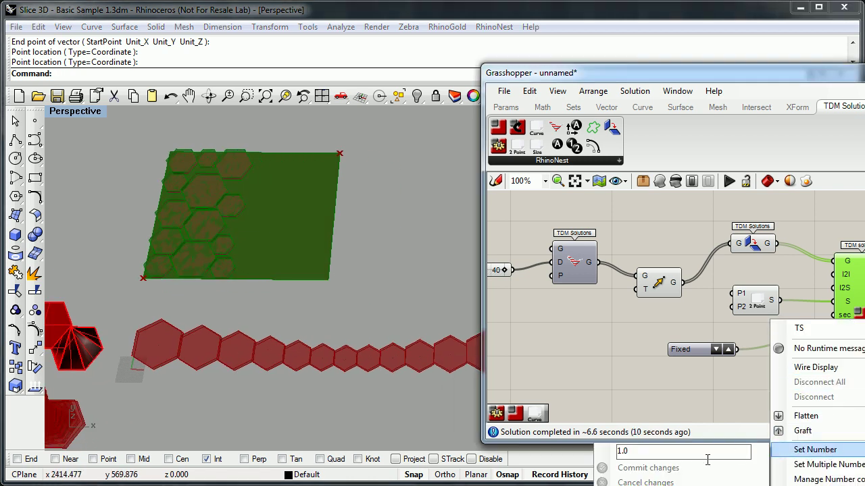
pyautogui.moveTo(635, 453); pyautogui.dragTo(597, 455)
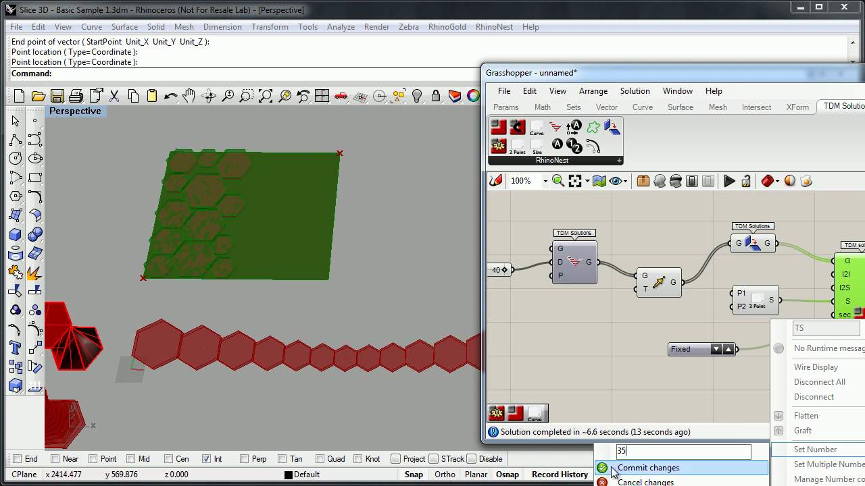
pyautogui.click(613, 468)
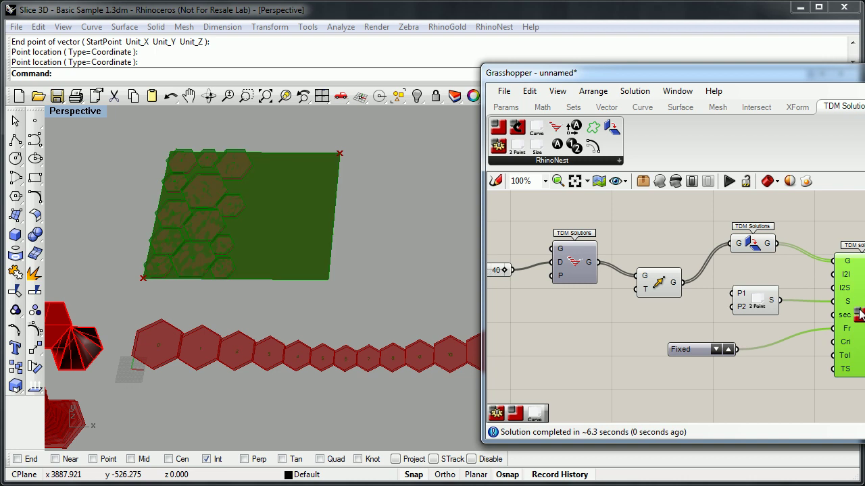
# Switch to the four-viewport layout and examine the nested sheet's part numbering in the Top view.
pyautogui.doubleClick(89, 114)
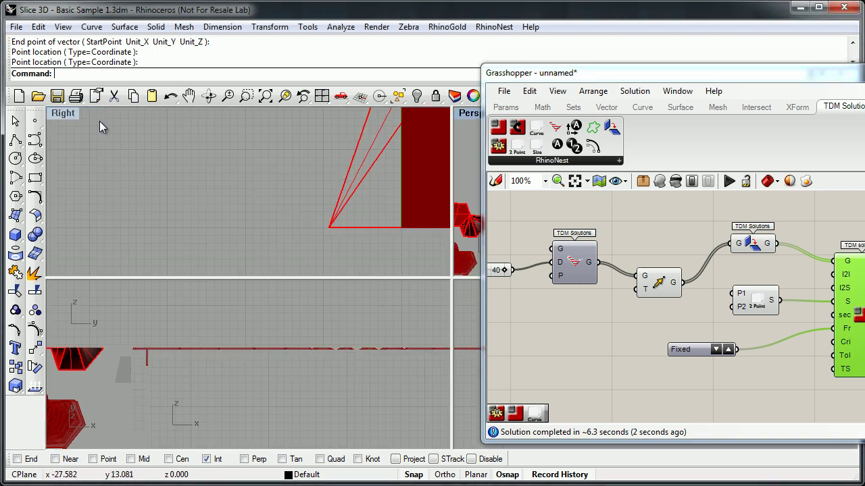
pyautogui.scroll(-20, 183, 211)
pyautogui.moveTo(227, 181); pyautogui.dragTo(184, 254, button='right')
pyautogui.scroll(-6, 284, 205)
pyautogui.moveTo(318, 205); pyautogui.dragTo(196, 200, button='right')
pyautogui.moveTo(341, 208); pyautogui.dragTo(161, 201, button='right')
pyautogui.moveTo(439, 219); pyautogui.dragTo(189, 238, button='right')
pyautogui.moveTo(369, 200); pyautogui.dragTo(280, 221, button='right')
pyautogui.scroll(-14, 361, 262)
pyautogui.moveTo(158, 169); pyautogui.dragTo(175, 200, button='right')
pyautogui.scroll(13, 242, 210)
pyautogui.scroll(4, 242, 204)
pyautogui.scroll(-4, 248, 229)
pyautogui.scroll(-2, 204, 215)
pyautogui.scroll(-2, 202, 223)
pyautogui.moveTo(203, 226)
pyautogui.mouseDown(button='right')
pyautogui.moveTo(197, 214)
pyautogui.moveTo(148, 208)
pyautogui.moveTo(188, 233)
pyautogui.moveTo(215, 230)
pyautogui.mouseUp(button='right')
pyautogui.scroll(-1, 155, 225)
pyautogui.scroll(1, 157, 228)
# Add a RhinoNest Text List component and draw a rectangle in an empty area of the Top view.
pyautogui.moveTo(547, 73); pyautogui.dragTo(471, 62)
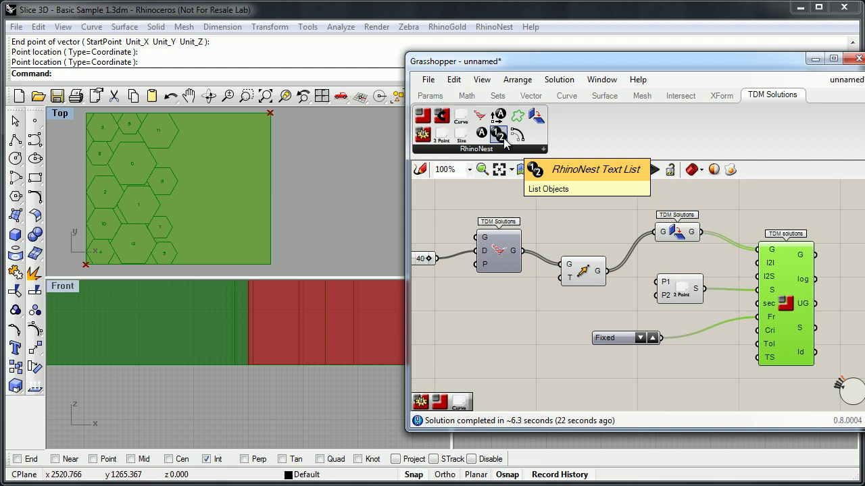
pyautogui.moveTo(506, 139); pyautogui.dragTo(530, 348)
pyautogui.moveTo(334, 228); pyautogui.dragTo(230, 172, button='right')
pyautogui.scroll(-14, 296, 226)
pyautogui.scroll(6, 238, 188)
pyautogui.scroll(6, 259, 223)
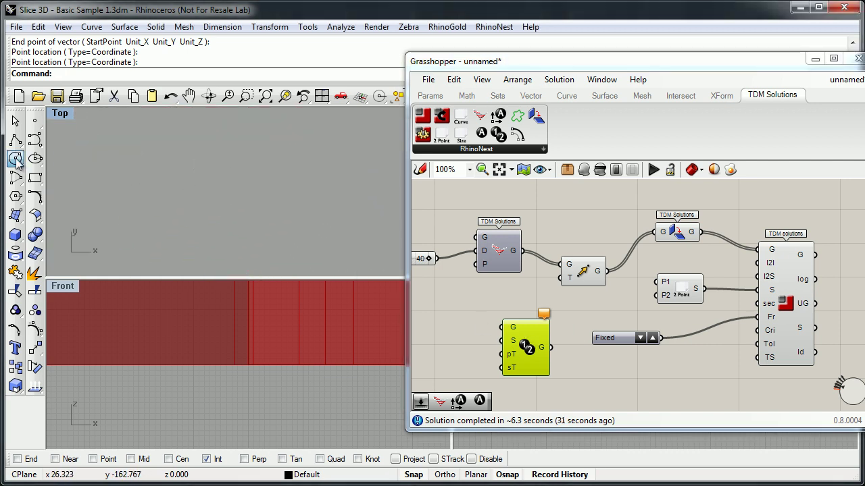
pyautogui.click(35, 177)
pyautogui.click(144, 147)
pyautogui.click(266, 208)
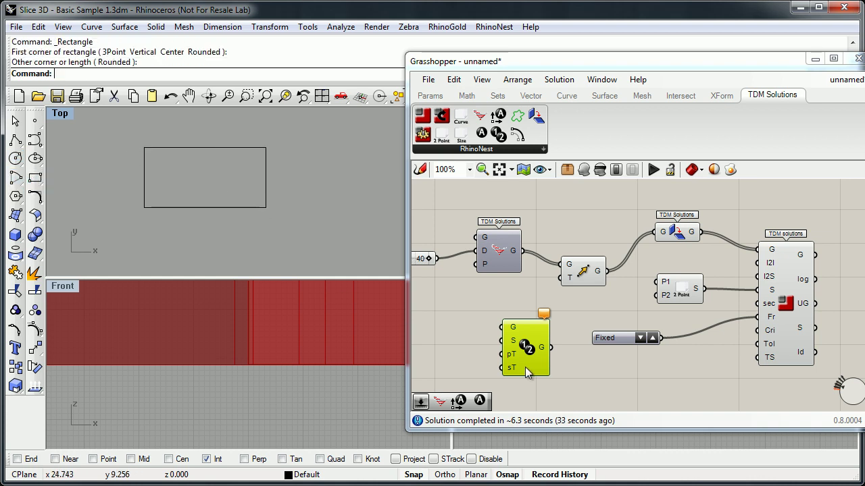
# Reference the drawn rectangle as the Text List component's G input and set its S input to 2.
pyautogui.rightClick(512, 329)
pyautogui.click(533, 432)
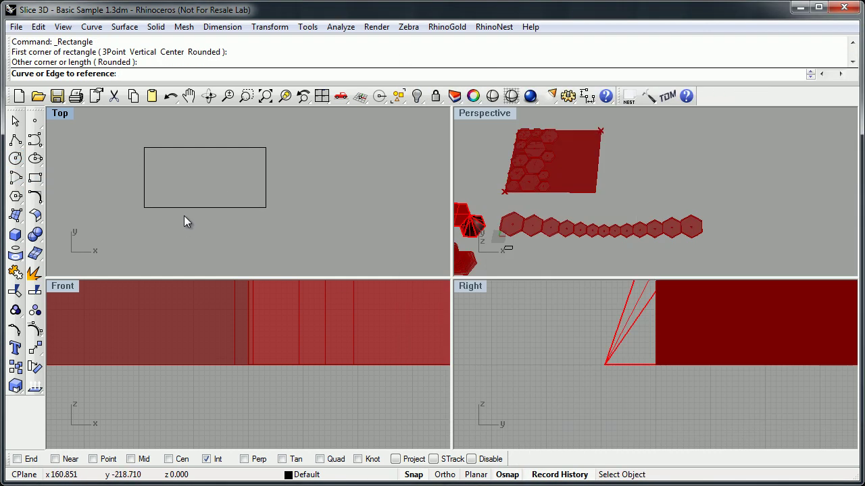
pyautogui.click(187, 208)
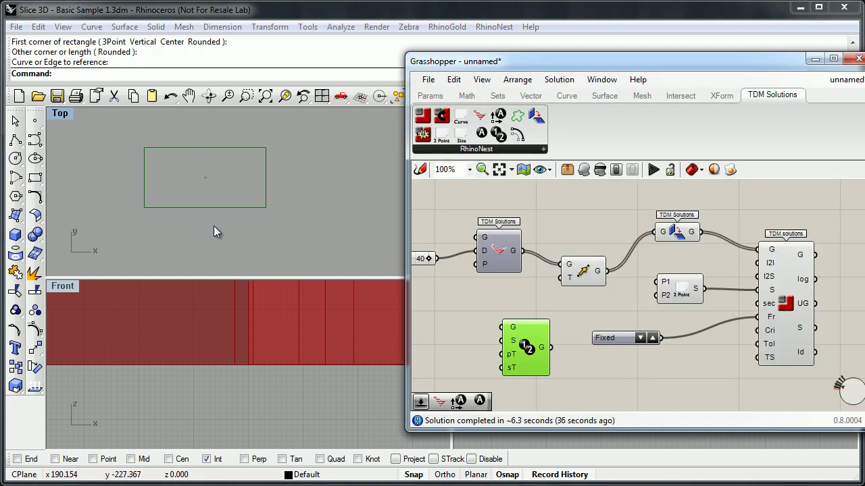
pyautogui.rightClick(508, 342)
pyautogui.moveTo(552, 454)
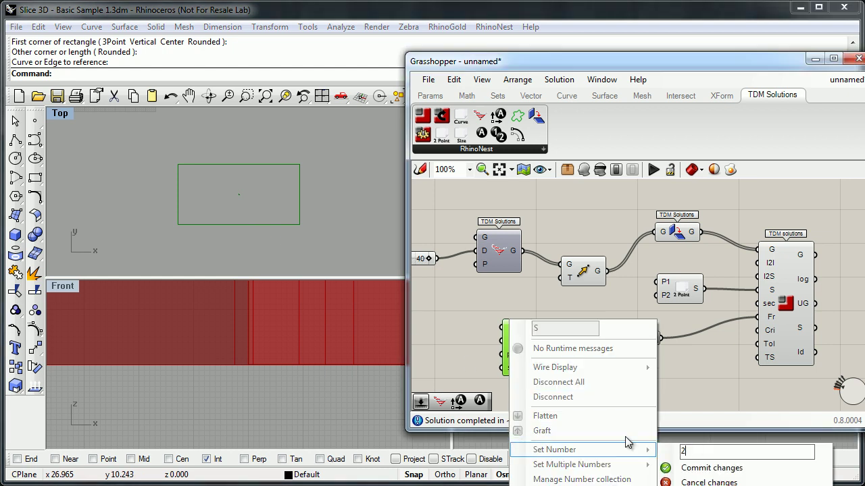
pyautogui.click(702, 467)
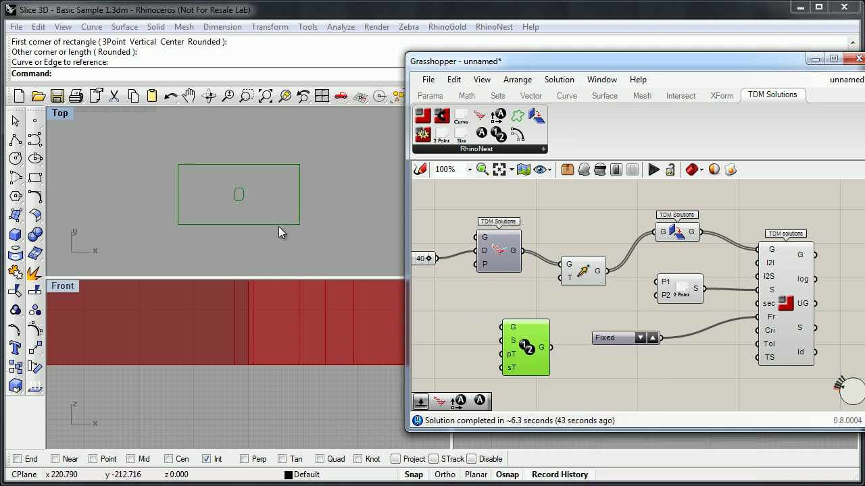
pyautogui.moveTo(221, 218); pyautogui.dragTo(224, 209, button='right')
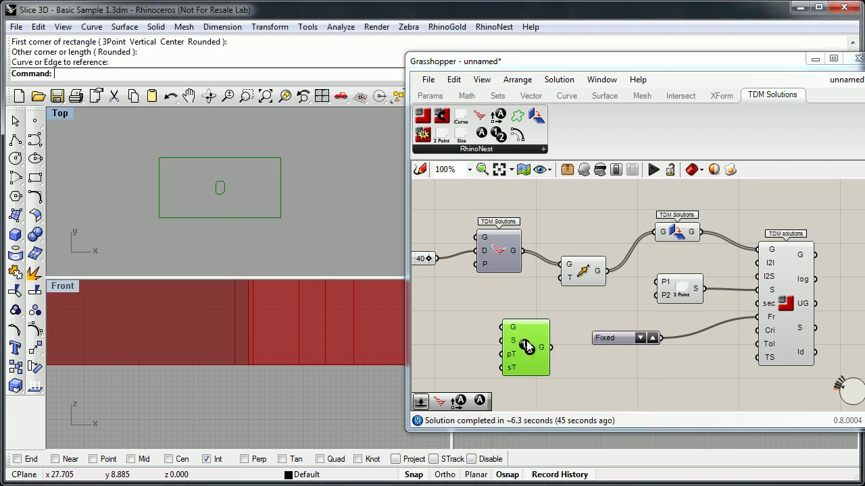
# Move the Text List component slightly up the canvas and set its pT prefix text to RN.
pyautogui.moveTo(524, 346); pyautogui.dragTo(523, 337)
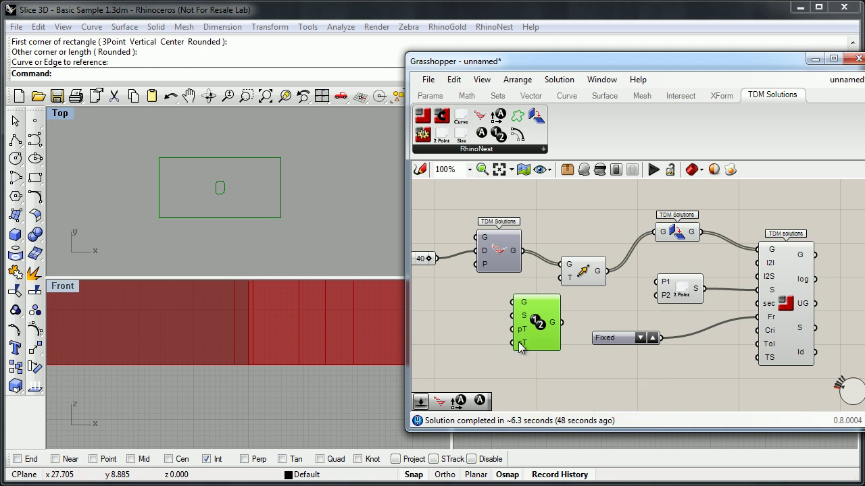
pyautogui.rightClick(520, 330)
pyautogui.moveTo(597, 466)
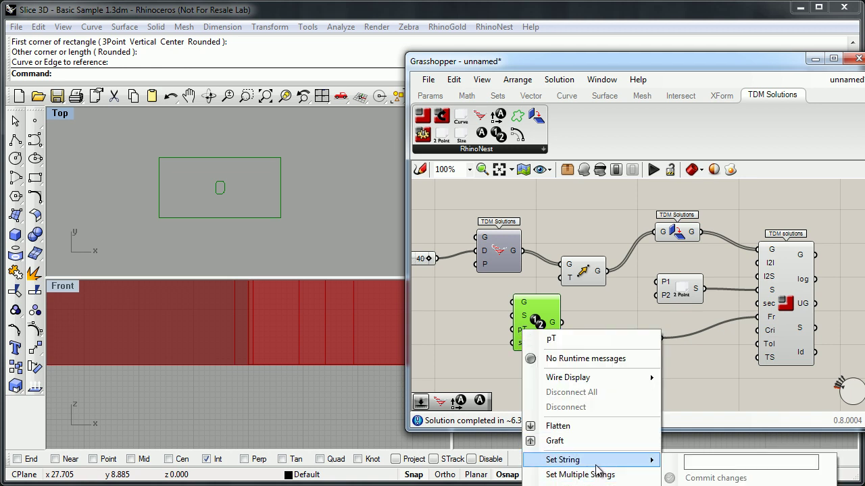
pyautogui.click(713, 466)
pyautogui.write('RN')
pyautogui.click(690, 478)
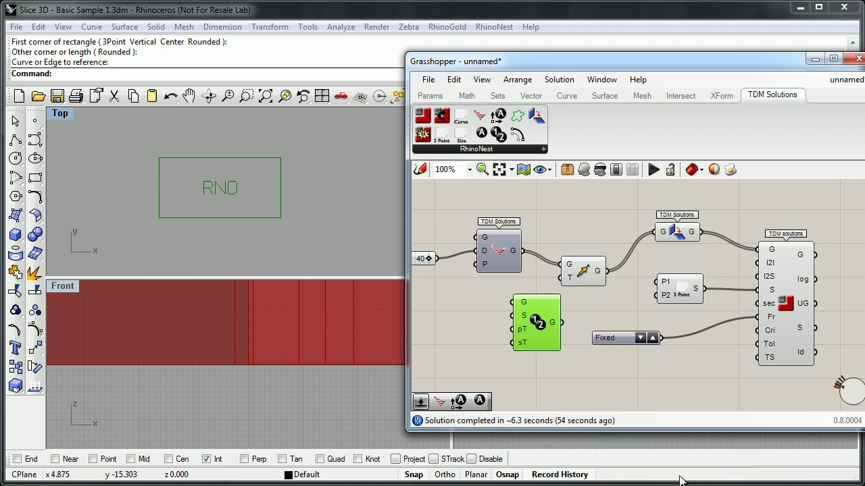
# Set the Text List component's sT suffix text to PR1 and move the component slightly down the canvas.
pyautogui.rightClick(517, 345)
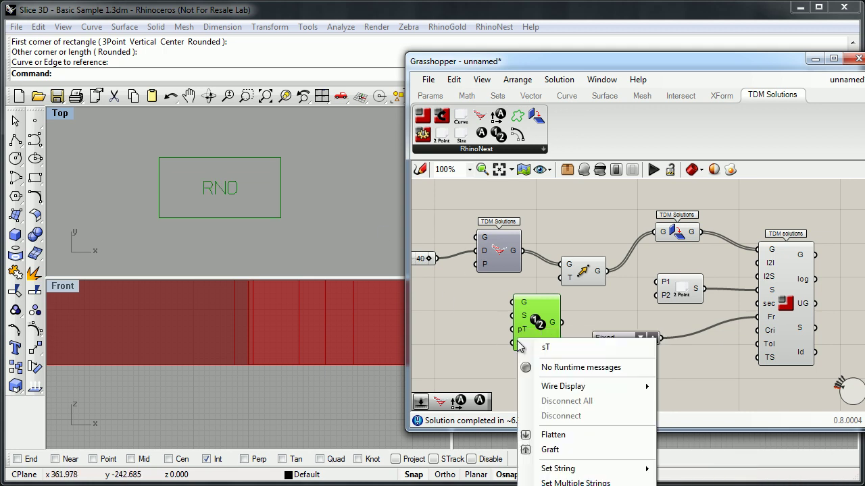
pyautogui.moveTo(573, 470)
pyautogui.click(710, 469)
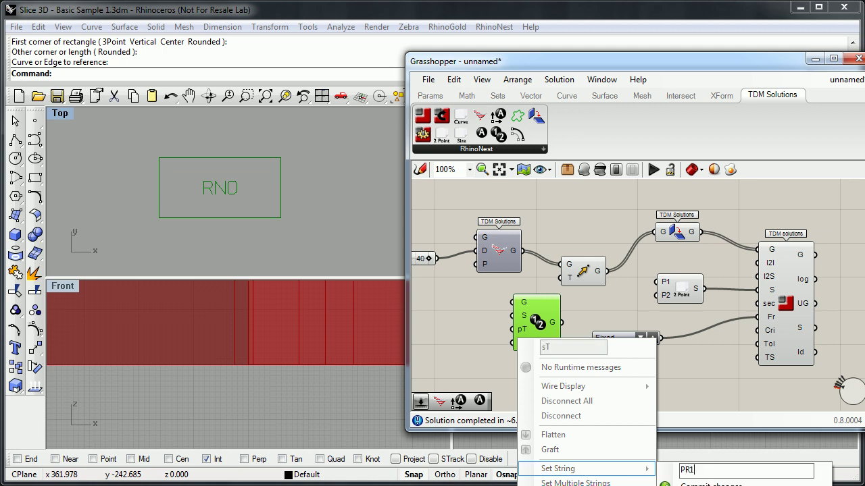
pyautogui.click(679, 484)
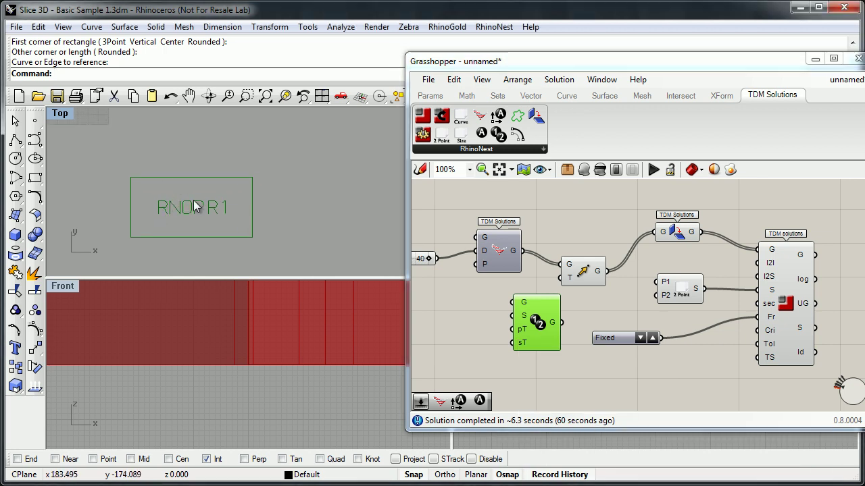
pyautogui.moveTo(528, 318); pyautogui.dragTo(528, 330)
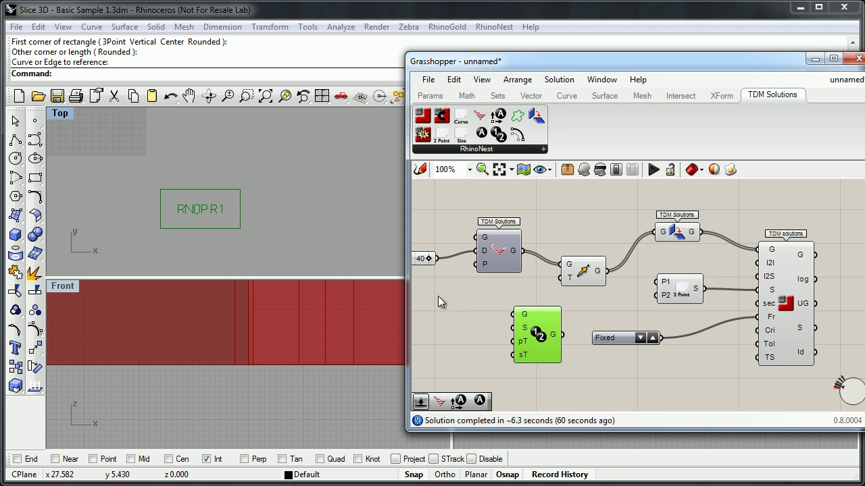
pyautogui.scroll(-2, 321, 224)
pyautogui.moveTo(310, 224); pyautogui.dragTo(299, 227, button='right')
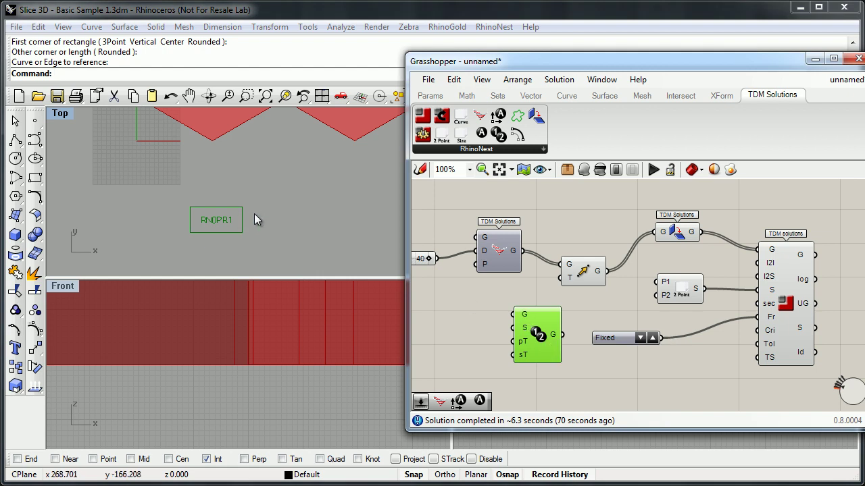
pyautogui.moveTo(254, 215); pyautogui.dragTo(247, 214, button='right')
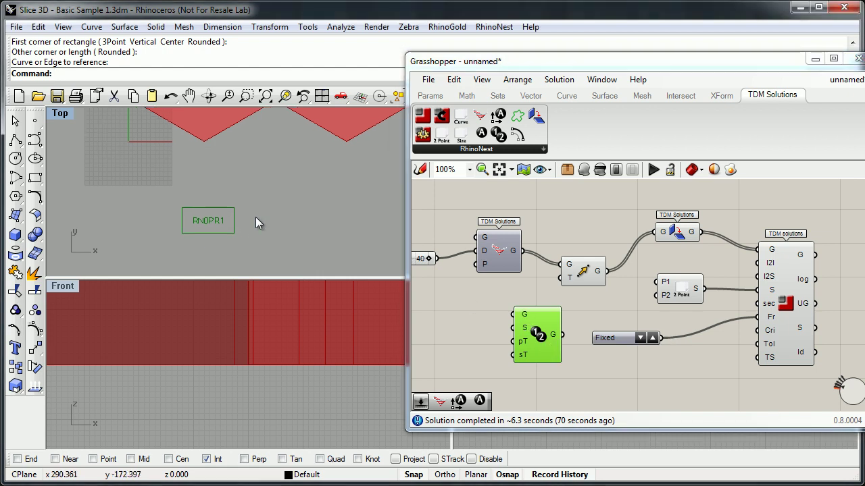
# Add the RhinoNest text component with P, S and T inputs beside the Text List component and shift the Text List slightly.
pyautogui.moveTo(498, 116); pyautogui.dragTo(453, 323)
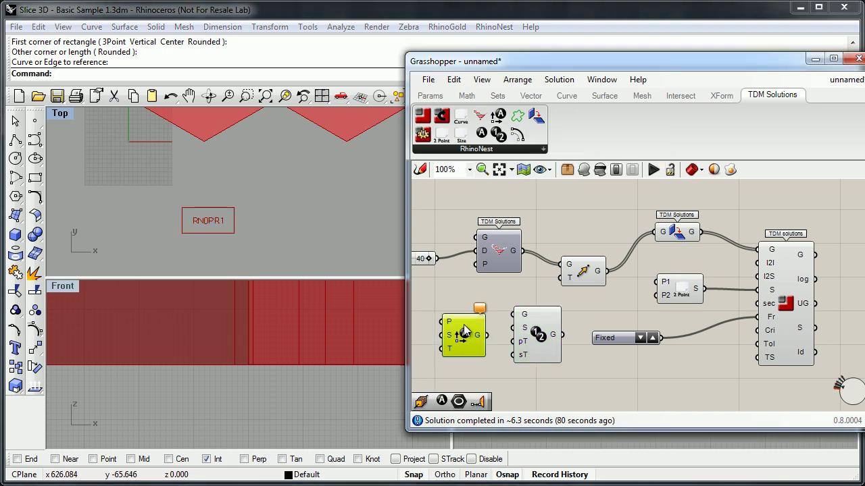
pyautogui.moveTo(537, 332); pyautogui.dragTo(542, 326)
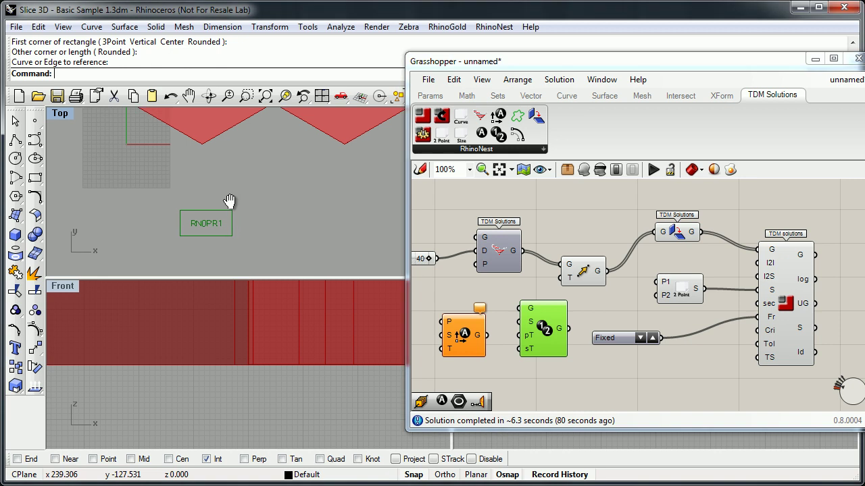
pyautogui.scroll(-5, 223, 206)
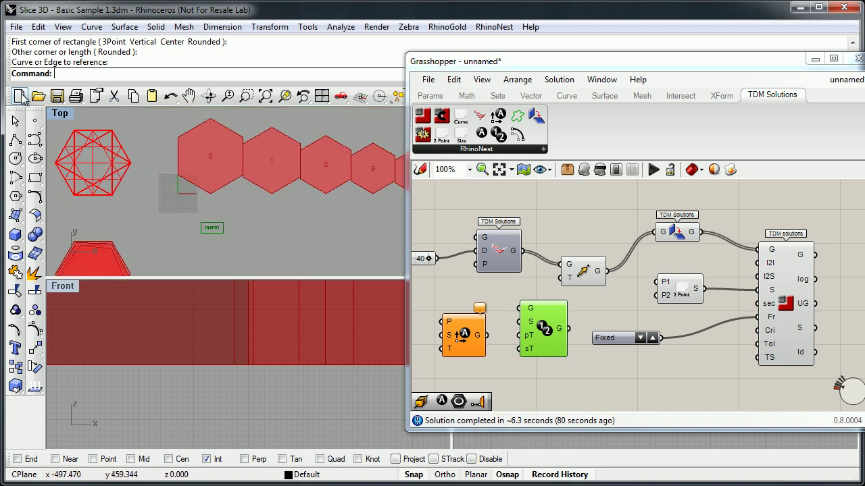
# Start a new Rhino document from the Large Objects - Millimeters template, maximize the Perspective viewport and shift the Grasshopper window off it.
pyautogui.hotkey('ctrl', 'n')
pyautogui.click(449, 277)
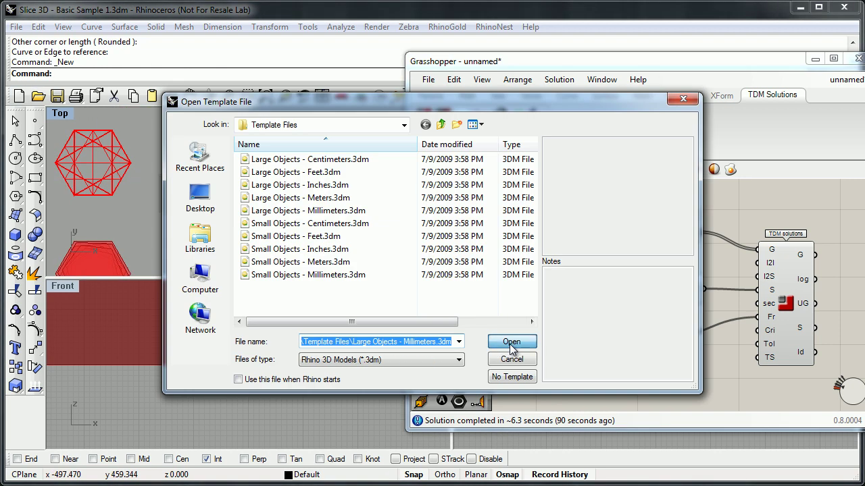
pyautogui.click(511, 289)
pyautogui.moveTo(436, 62); pyautogui.dragTo(539, 79)
pyautogui.doubleClick(481, 113)
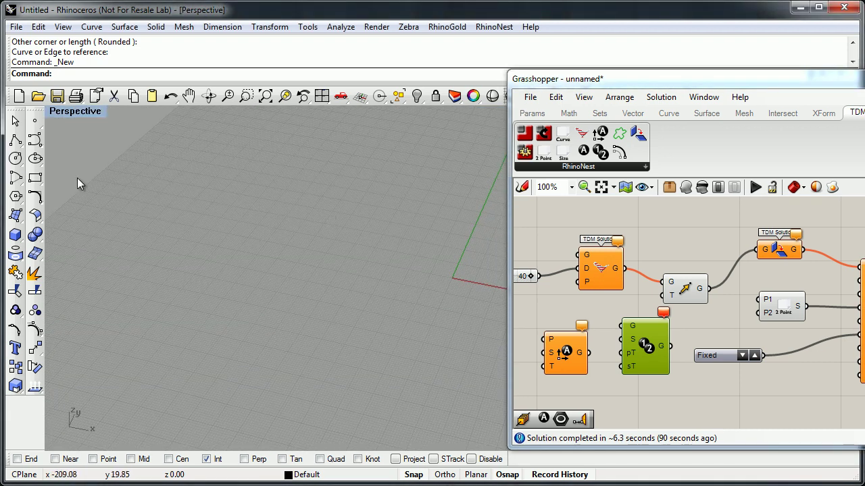
# Draw an S-shaped control-point curve with six points on the ground plane in the Perspective view.
pyautogui.click(23, 145)
pyautogui.click(220, 356)
pyautogui.click(175, 293)
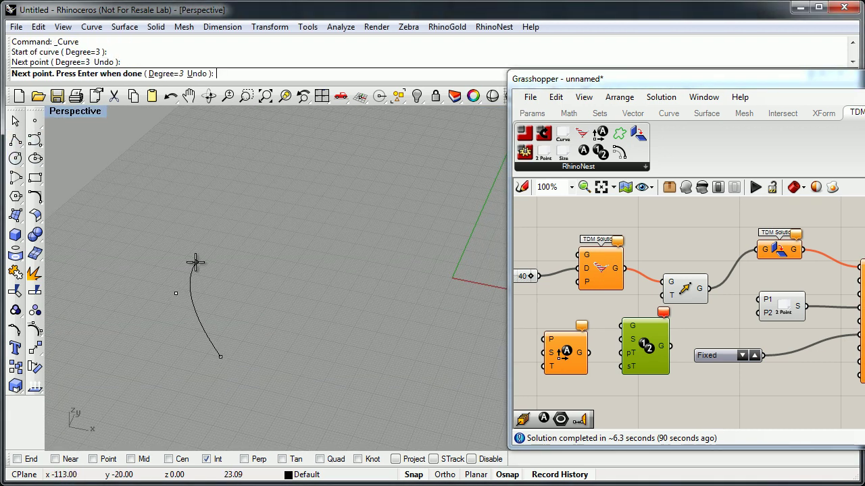
pyautogui.click(213, 254)
pyautogui.click(267, 297)
pyautogui.click(352, 283)
pyautogui.click(336, 240)
pyautogui.press('Return')
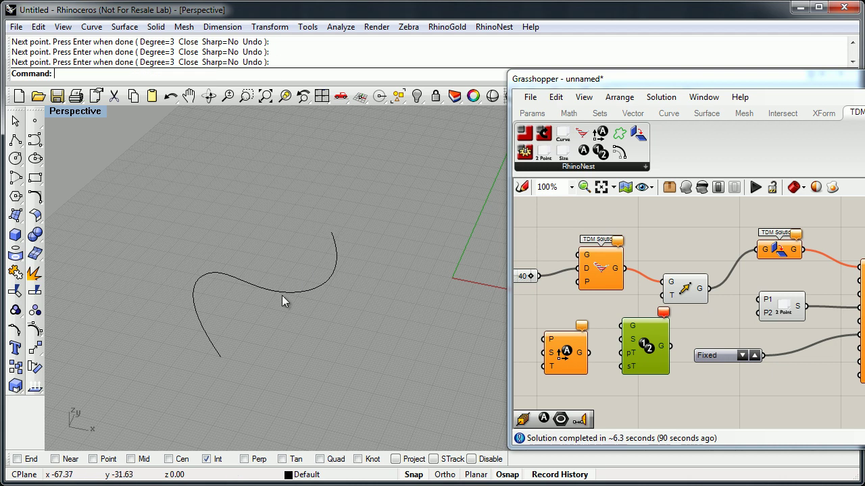
pyautogui.scroll(2, 267, 274)
# Add a Perp Frames component to the Grasshopper canvas and place it below the RhinoNest text component.
pyautogui.click(635, 114)
pyautogui.click(673, 113)
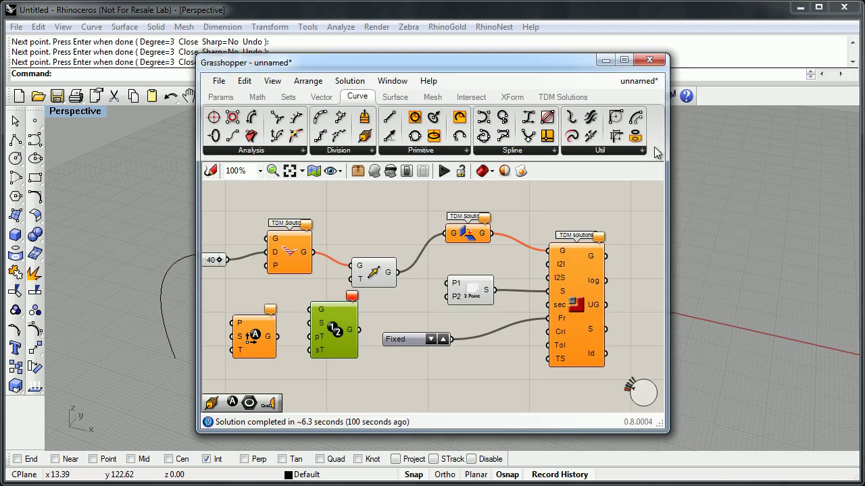
pyautogui.moveTo(370, 137); pyautogui.dragTo(413, 383)
pyautogui.scroll(-4, 446, 352)
pyautogui.moveTo(441, 325); pyautogui.dragTo(435, 349)
pyautogui.scroll(3, 505, 306)
pyautogui.moveTo(505, 306); pyautogui.dragTo(529, 308, button='right')
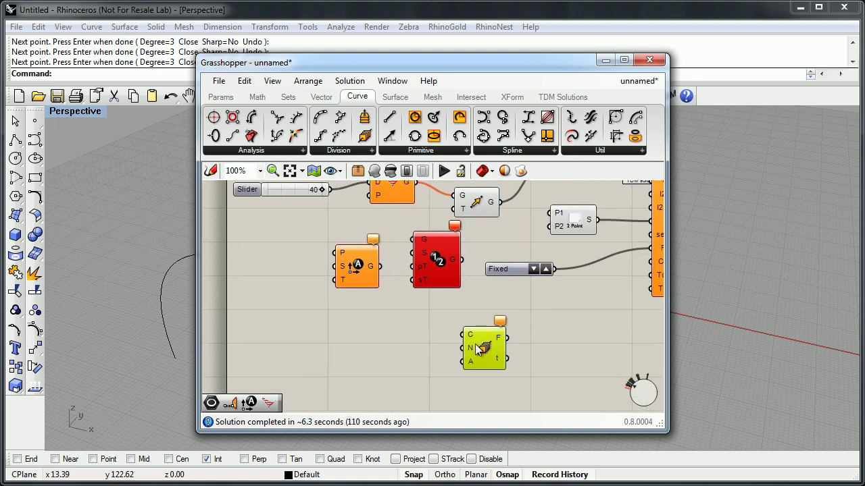
pyautogui.moveTo(478, 346); pyautogui.dragTo(369, 338)
# Delete the Text List component and move the RhinoNest text component to the output side of the Perp Frames component.
pyautogui.click(423, 277)
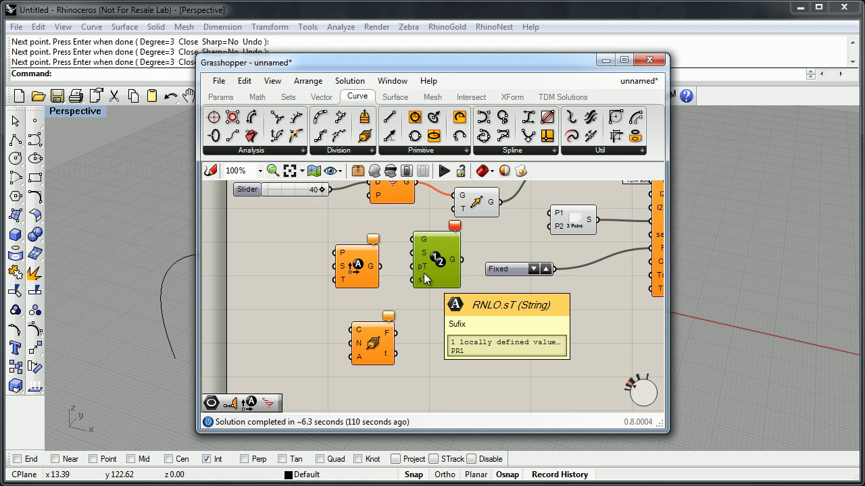
pyautogui.press('Delete')
pyautogui.moveTo(360, 252); pyautogui.dragTo(483, 339)
pyautogui.click(408, 367)
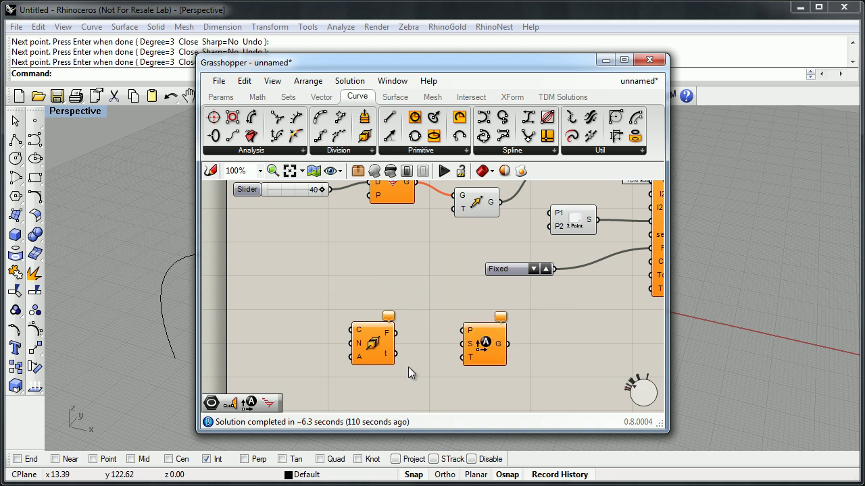
# Reference the drawn curve as the Perp Frames C input and connect its F output to the text component's P input.
pyautogui.rightClick(362, 330)
pyautogui.click(409, 431)
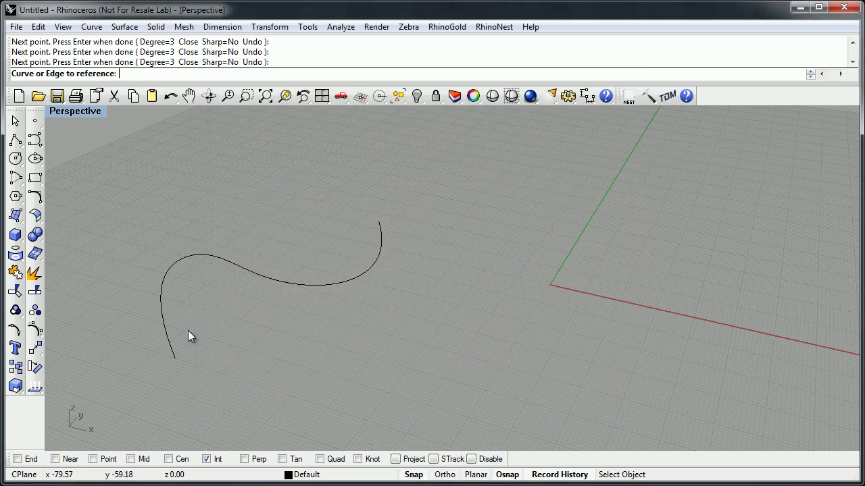
pyautogui.click(170, 331)
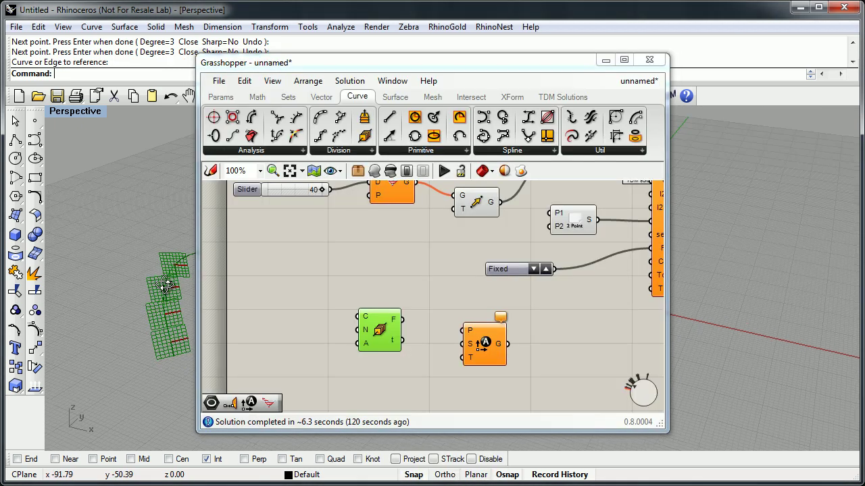
pyautogui.moveTo(347, 64); pyautogui.dragTo(439, 57)
pyautogui.moveTo(495, 311); pyautogui.dragTo(549, 325)
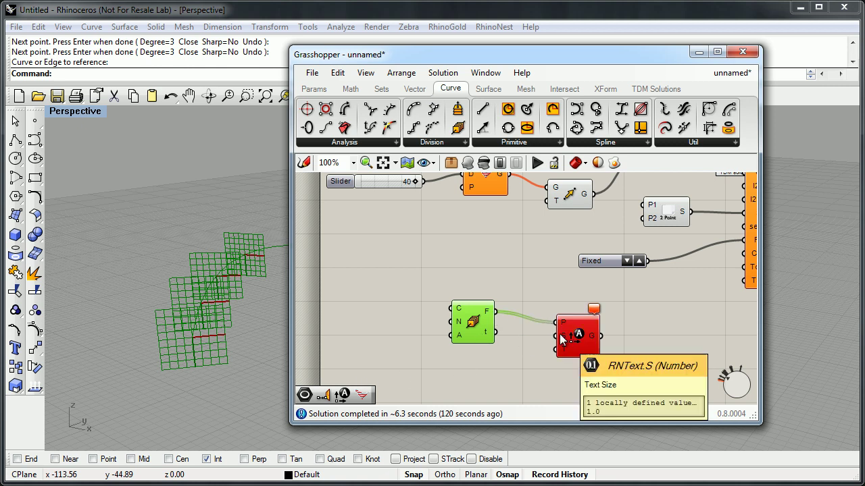
# Set the RhinoNest text component's S text size to 5 and its T text to RN.
pyautogui.rightClick(562, 338)
pyautogui.moveTo(709, 452)
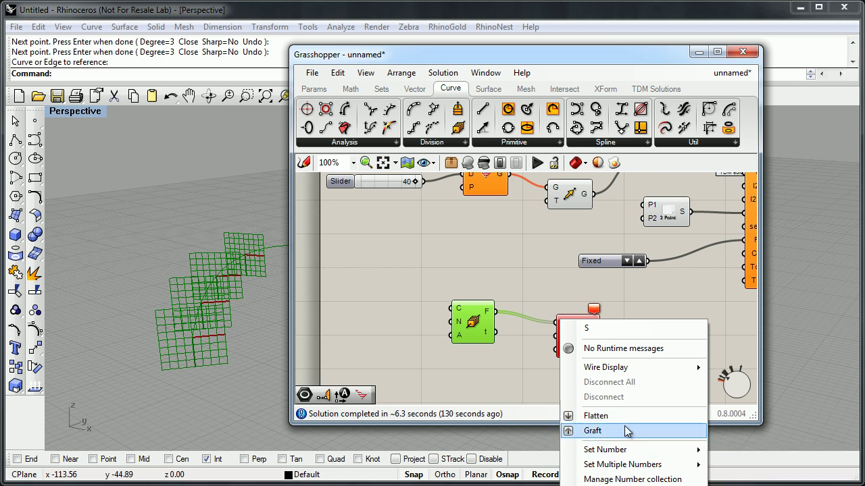
pyautogui.moveTo(621, 450)
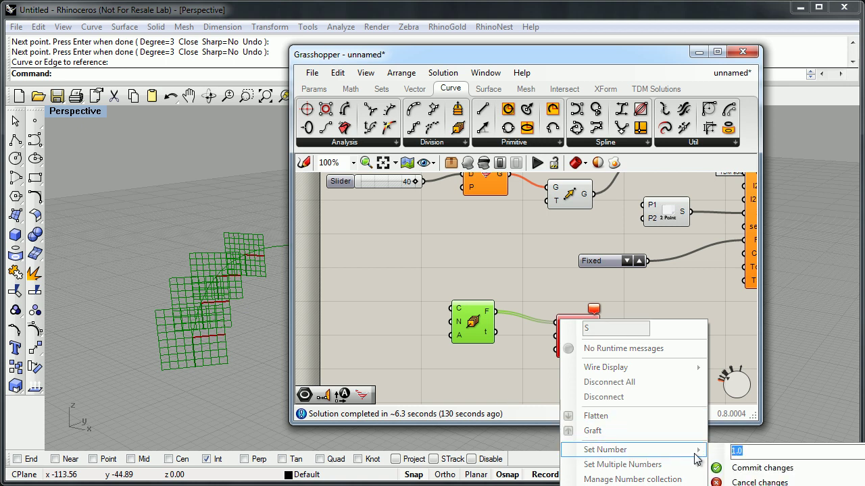
pyautogui.write('5')
pyautogui.click(750, 468)
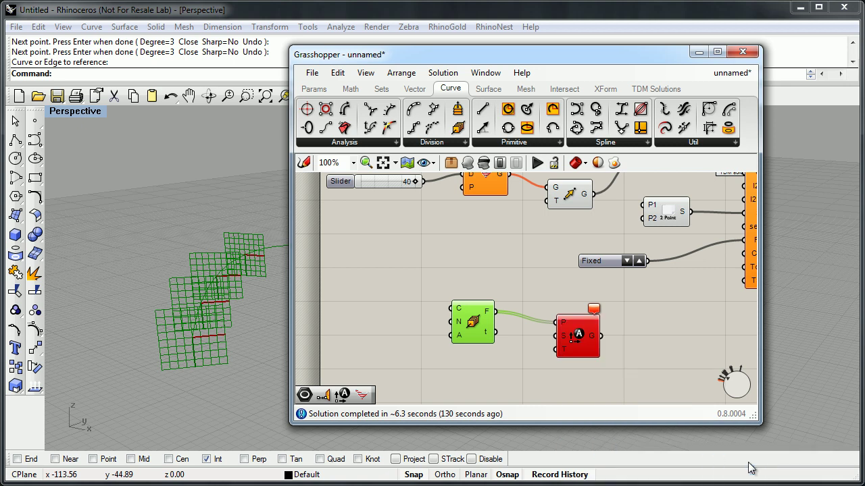
pyautogui.rightClick(564, 349)
pyautogui.moveTo(606, 476)
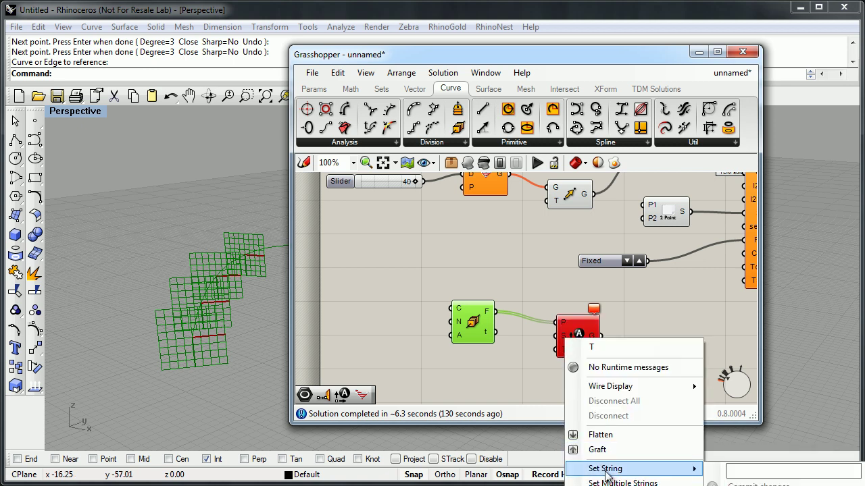
pyautogui.click(735, 471)
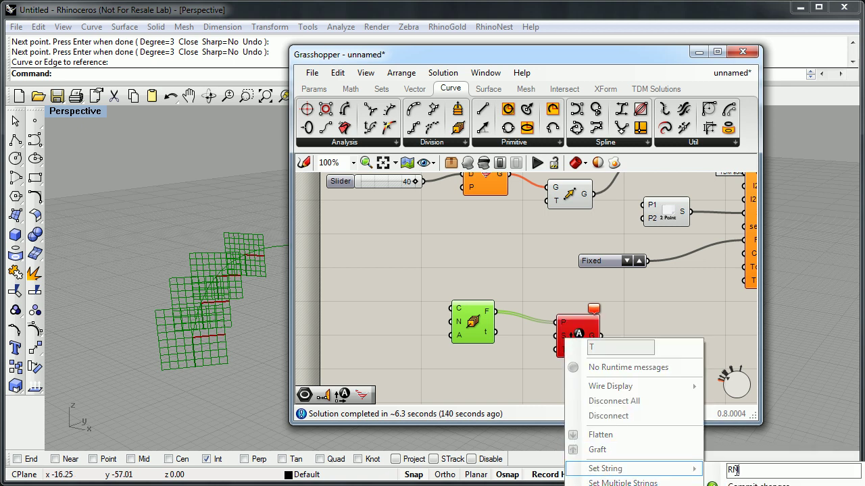
pyautogui.write('RN')
pyautogui.press('Return')
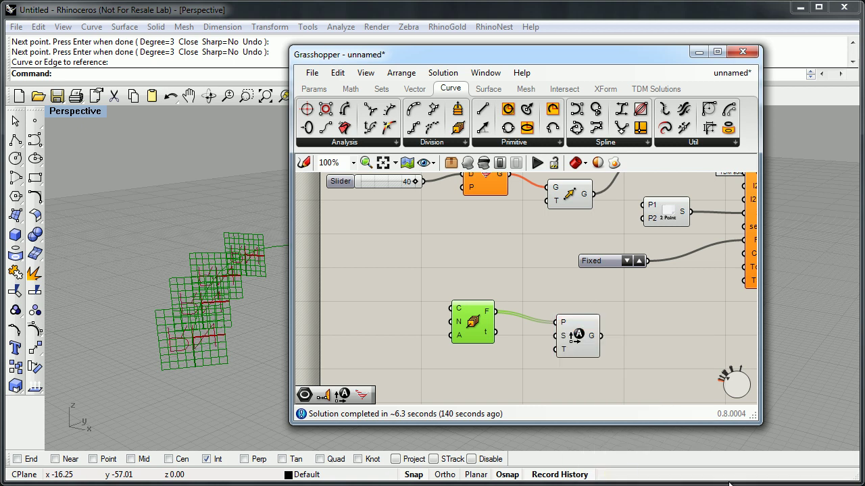
# Examine the orientation of the RN texts on the perpendicular frames along the curve in the Perspective view.
pyautogui.scroll(4, 199, 316)
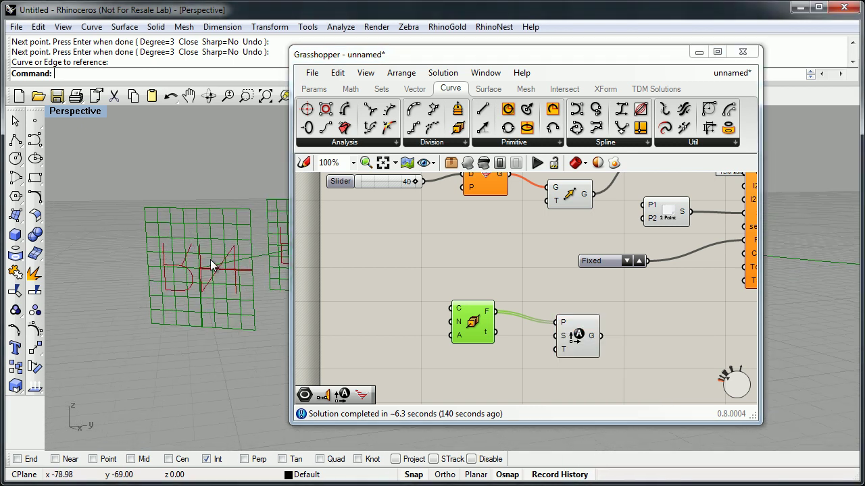
pyautogui.scroll(-5, 229, 291)
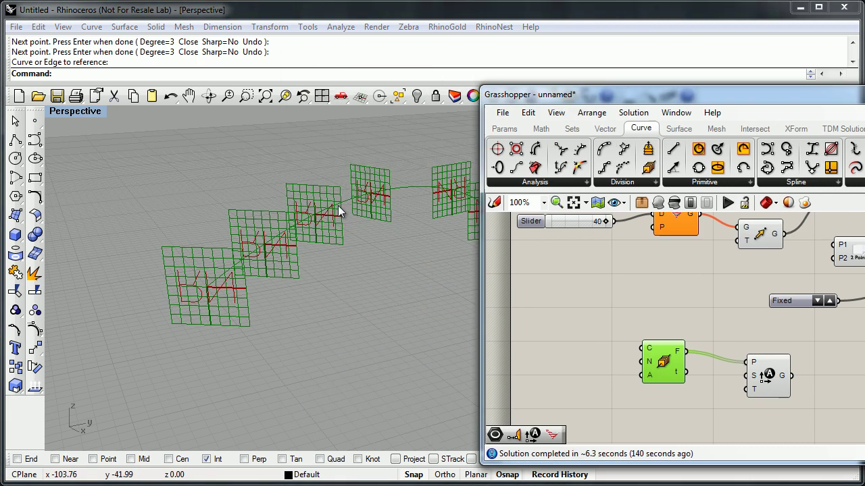
pyautogui.moveTo(337, 206); pyautogui.dragTo(327, 180, button='right')
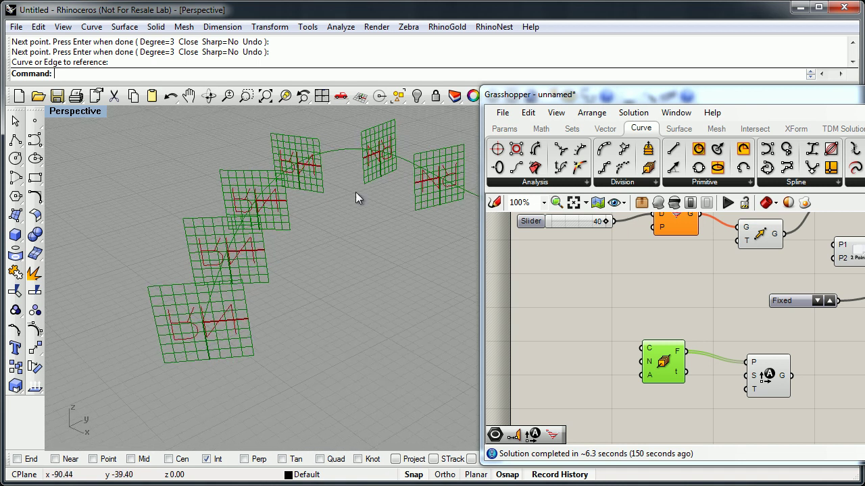
pyautogui.moveTo(312, 220); pyautogui.dragTo(321, 309, button='right')
pyautogui.scroll(-3, 316, 245)
pyautogui.scroll(4, 330, 264)
pyautogui.scroll(-3, 287, 289)
pyautogui.scroll(3, 286, 289)
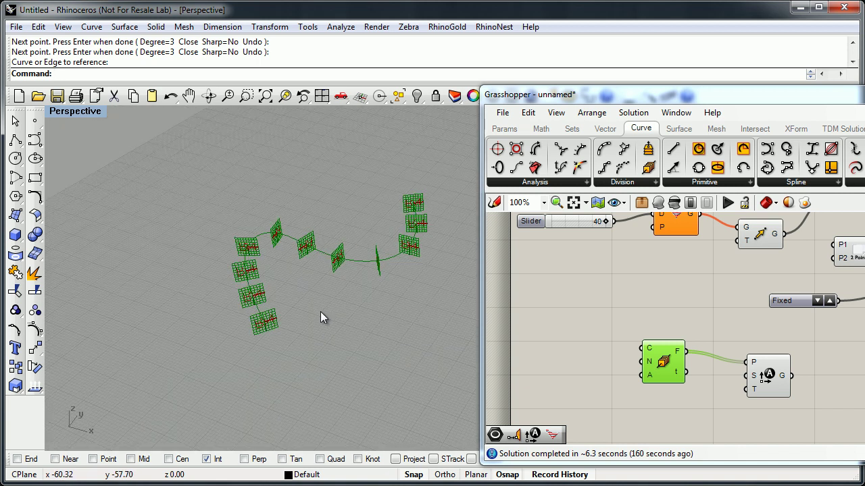
pyautogui.moveTo(321, 260); pyautogui.dragTo(351, 290, button='right')
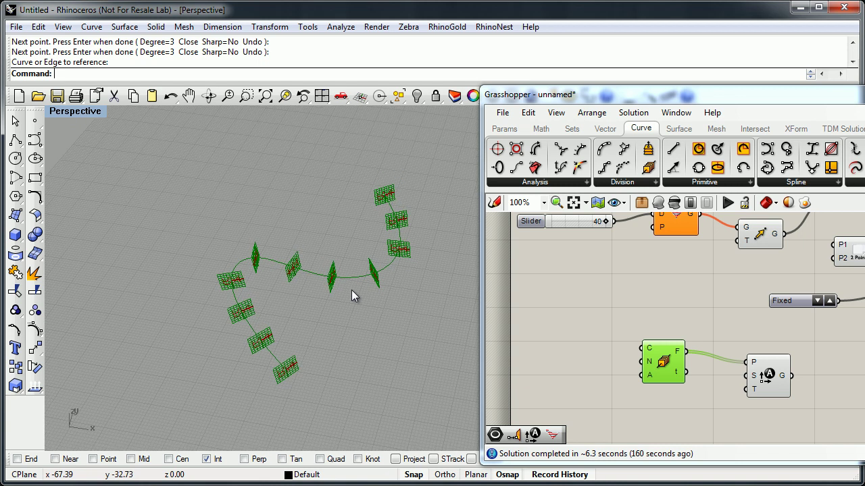
# Start another new Rhino document from the Large Objects - Millimeters template.
pyautogui.click(19, 96)
pyautogui.click(461, 286)
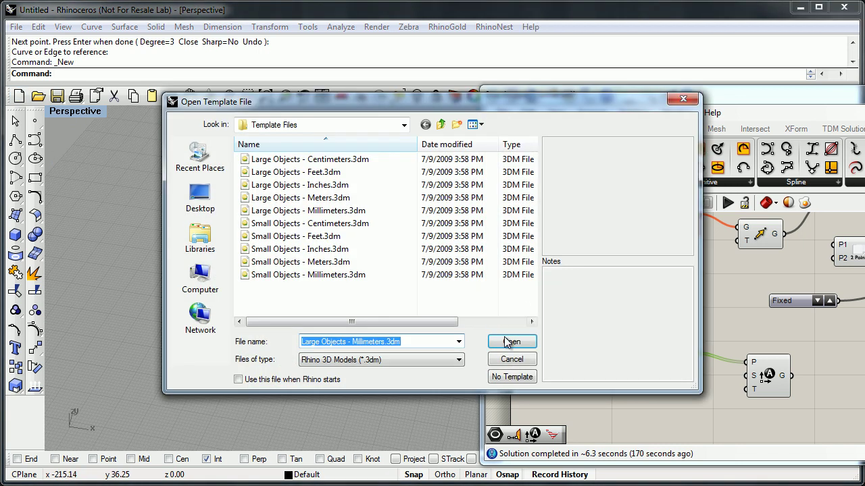
pyautogui.click(501, 337)
# Draw three separate rectangles side by side in the Top view, the last one taller than it is wide.
pyautogui.click(35, 177)
pyautogui.click(158, 149)
pyautogui.click(209, 201)
pyautogui.press('Return')
pyautogui.click(228, 160)
pyautogui.click(288, 194)
pyautogui.press('Return')
pyautogui.click(317, 157)
pyautogui.click(352, 224)
pyautogui.moveTo(325, 218); pyautogui.dragTo(308, 232, button='right')
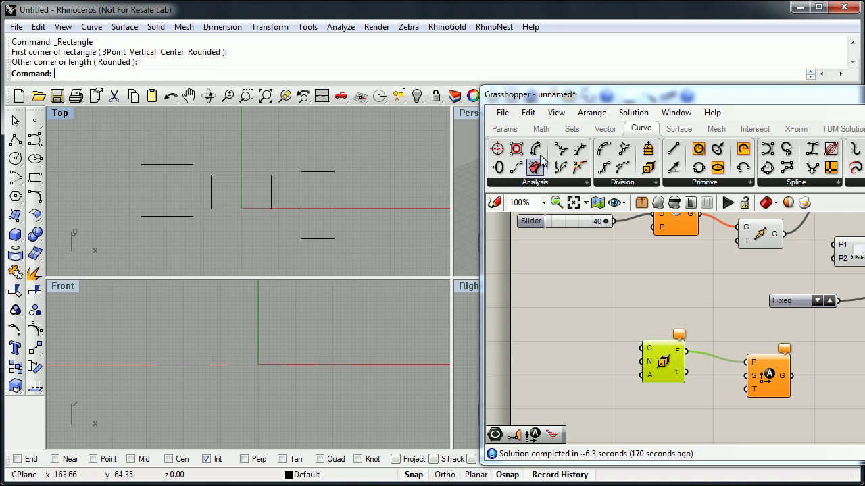
# Place a RhinoNest numbering component on the Grasshopper canvas above the perpendicular frames component.
pyautogui.moveTo(625, 97); pyautogui.dragTo(607, 85)
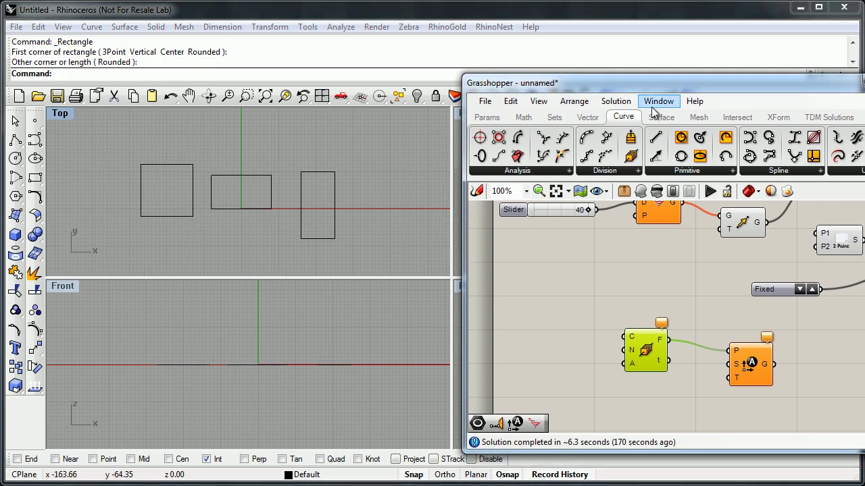
pyautogui.moveTo(771, 84); pyautogui.dragTo(754, 81)
pyautogui.click(810, 113)
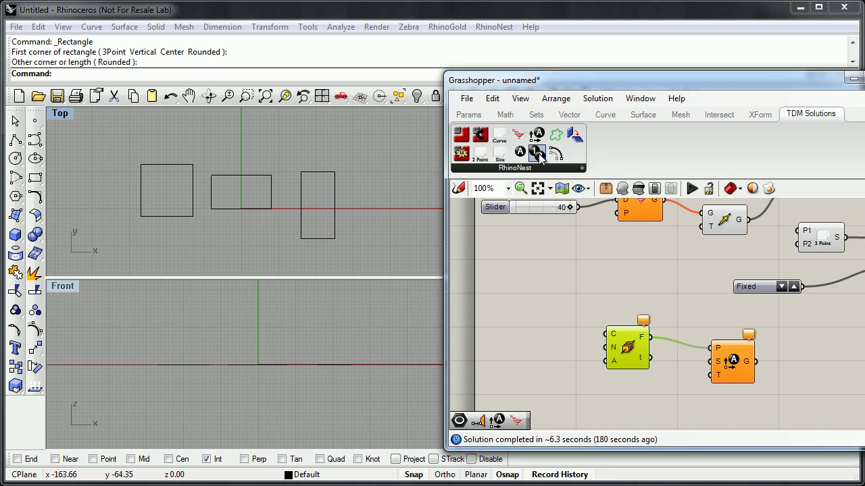
pyautogui.moveTo(538, 153); pyautogui.dragTo(548, 273)
# Reference the three rectangles in the Top view as multiple curves for the numbering component's G input.
pyautogui.rightClick(556, 264)
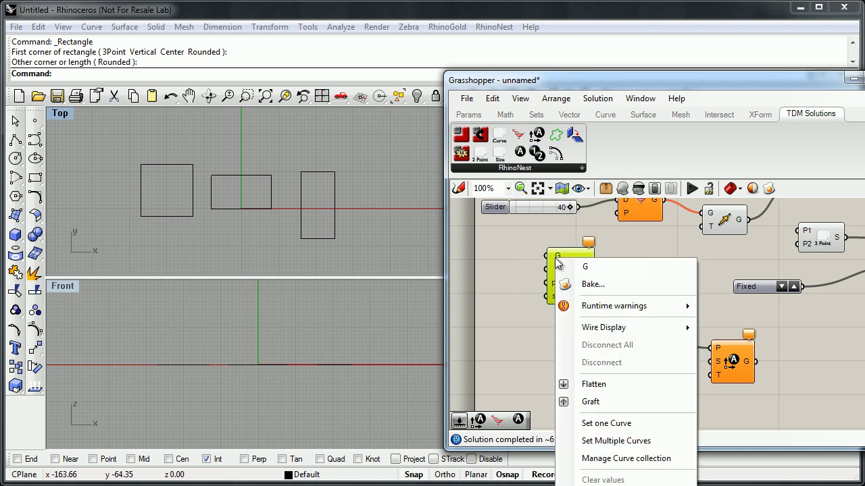
pyautogui.click(604, 441)
pyautogui.moveTo(351, 222); pyautogui.dragTo(152, 191)
pyautogui.rightClick(153, 192)
pyautogui.moveTo(251, 210); pyautogui.dragTo(273, 207, button='right')
pyautogui.scroll(2, 237, 213)
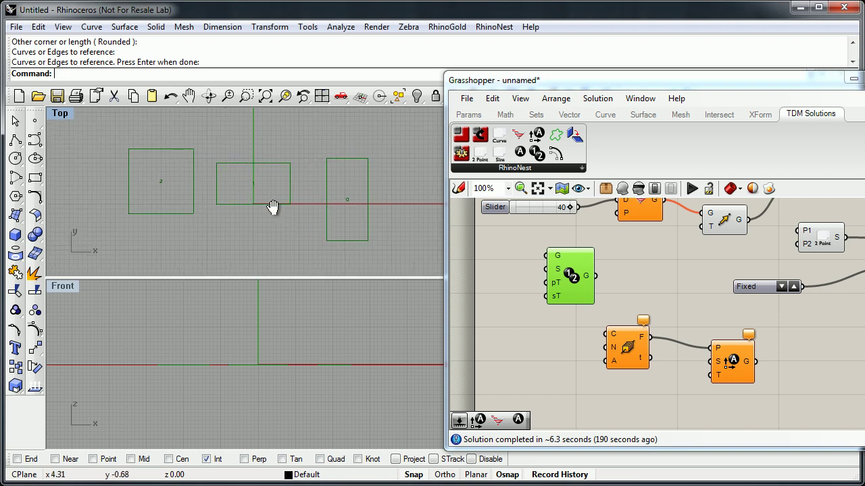
# Set the numbering component's S text size to 5.
pyautogui.rightClick(557, 269)
pyautogui.moveTo(628, 401)
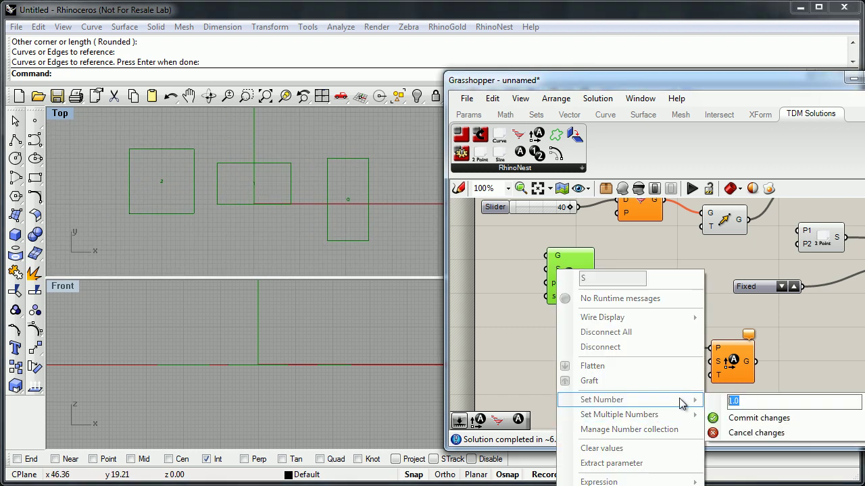
pyautogui.click(722, 417)
pyautogui.moveTo(304, 226); pyautogui.dragTo(308, 229, button='right')
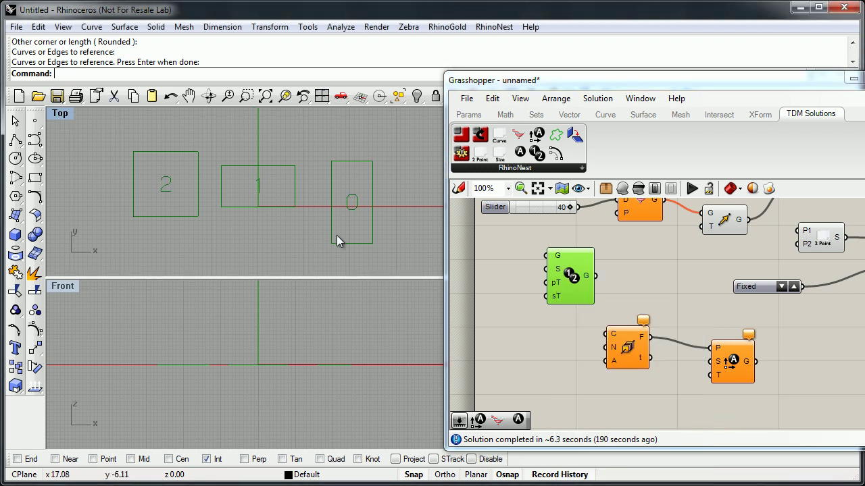
pyautogui.rightClick(557, 254)
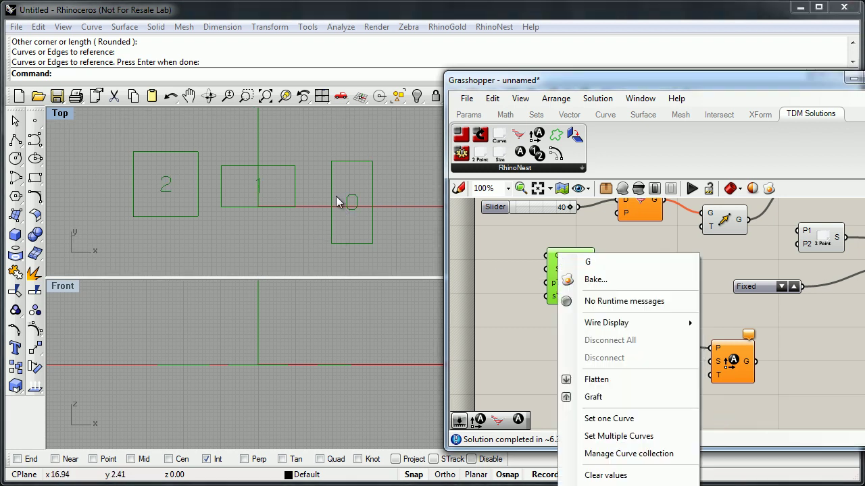
pyautogui.click(392, 150)
pyautogui.moveTo(135, 220); pyautogui.dragTo(135, 221)
pyautogui.press('Return')
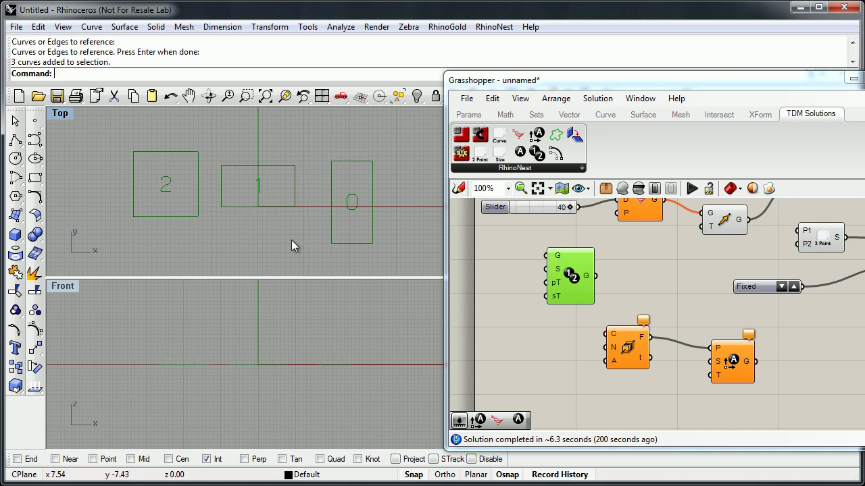
pyautogui.moveTo(269, 196); pyautogui.dragTo(270, 202, button='right')
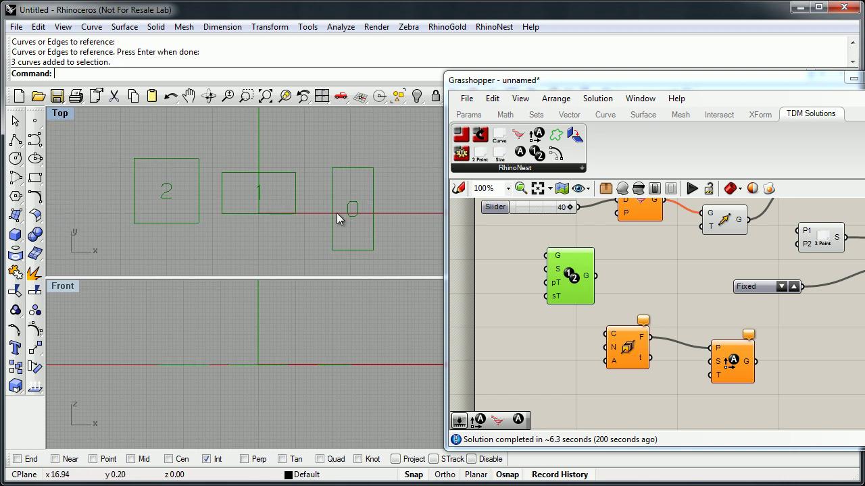
# Set the numbering component's pT prefix text to RN.
pyautogui.moveTo(567, 273); pyautogui.dragTo(582, 279)
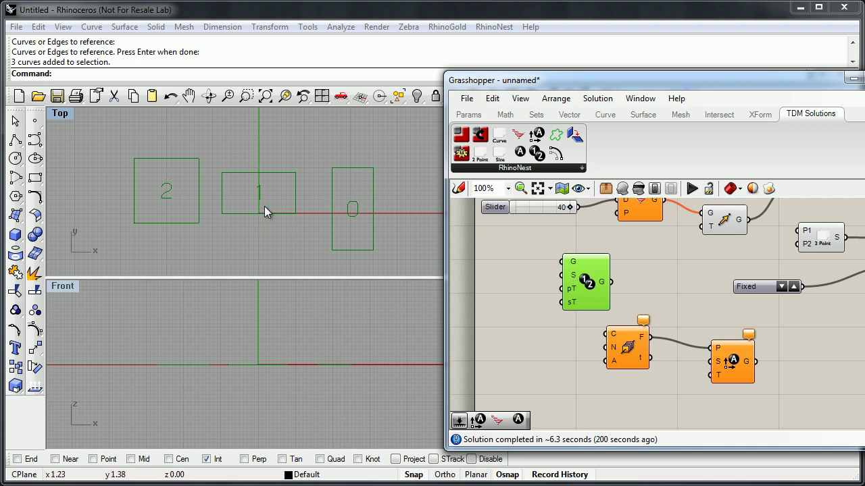
pyautogui.rightClick(571, 292)
pyautogui.moveTo(636, 422)
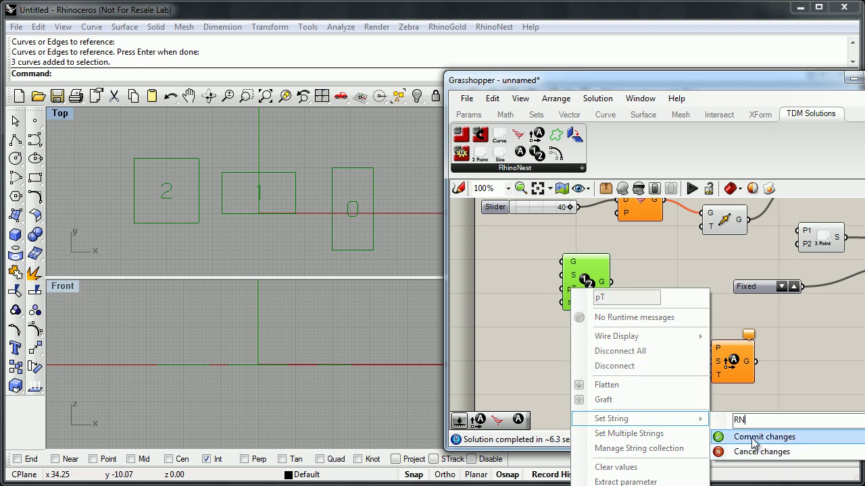
pyautogui.click(756, 437)
pyautogui.moveTo(295, 230); pyautogui.dragTo(302, 225, button='right')
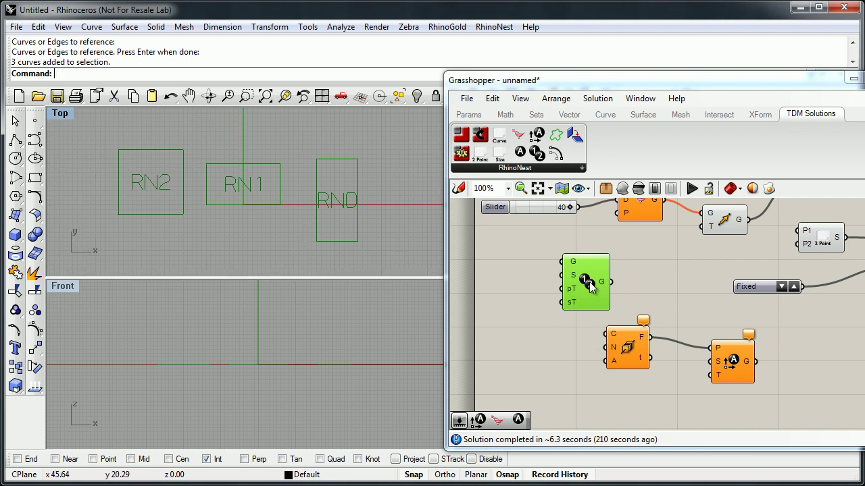
pyautogui.moveTo(591, 286); pyautogui.dragTo(585, 289)
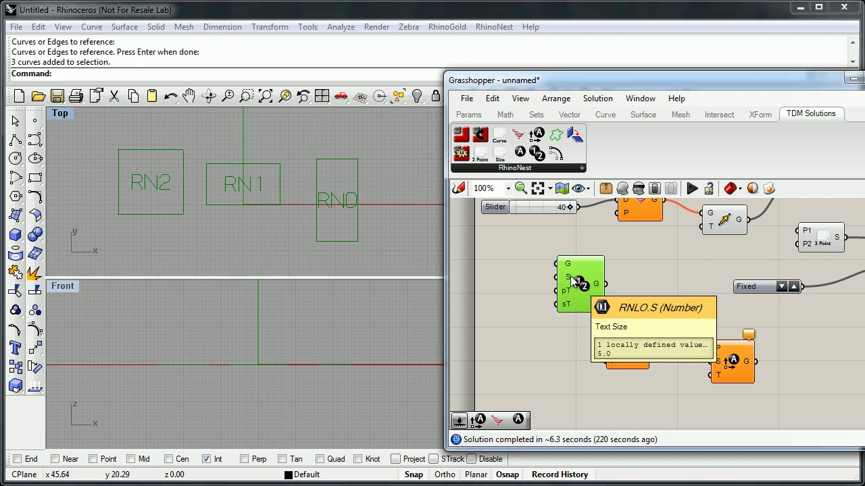
pyautogui.moveTo(578, 281)
pyautogui.mouseDown()
pyautogui.moveTo(582, 296)
pyautogui.moveTo(572, 276)
pyautogui.mouseUp()
pyautogui.moveTo(659, 287); pyautogui.dragTo(634, 288, button='right')
pyautogui.scroll(-3, 633, 287)
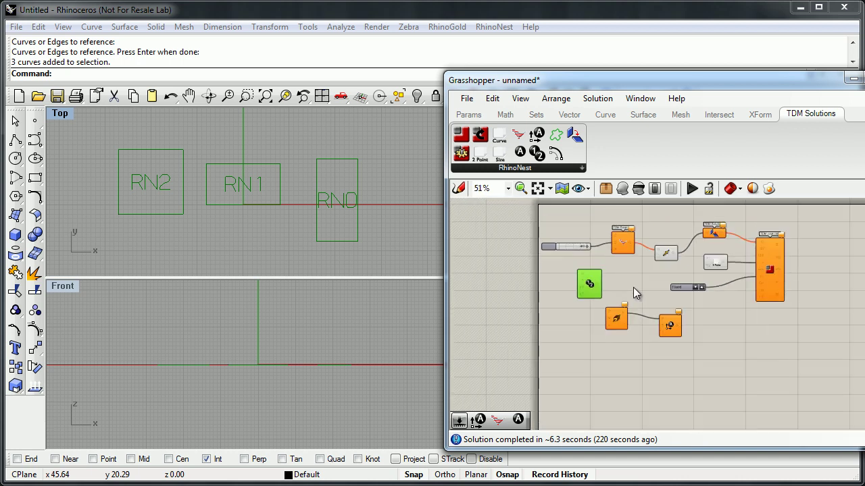
pyautogui.scroll(2, 604, 295)
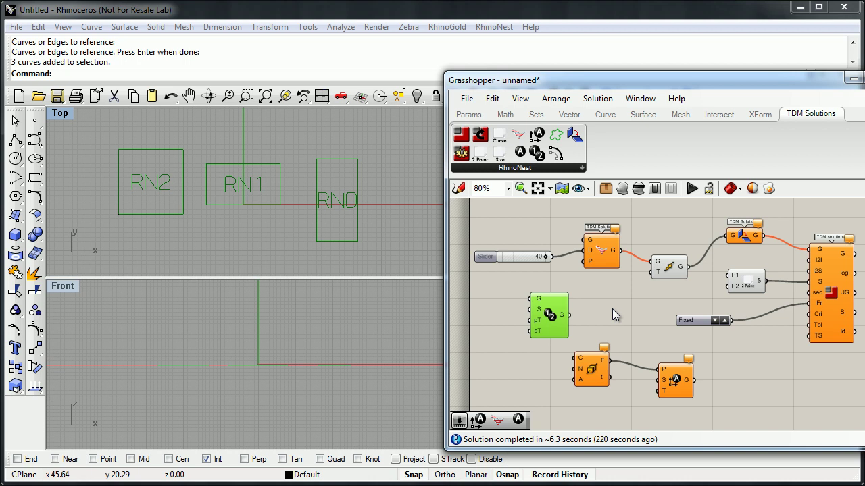